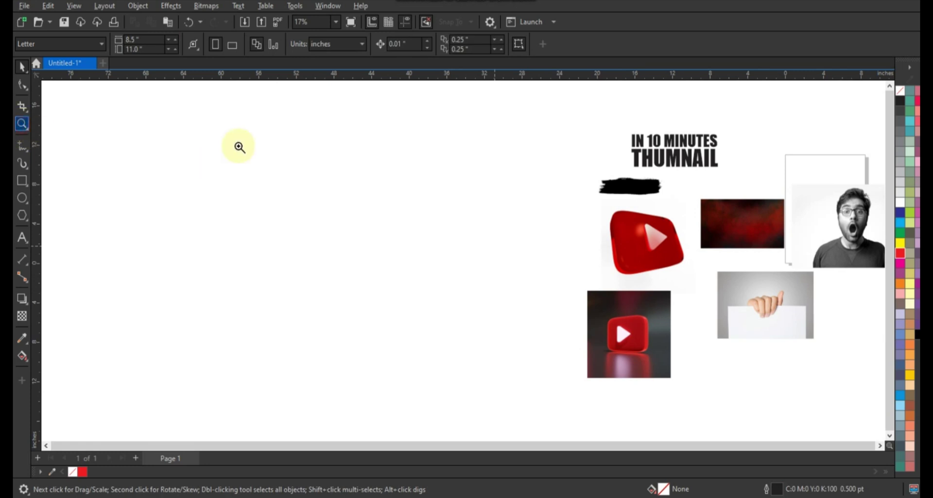
# Draw a rectangle about 15.4 by 8.9 inches in the empty area beside the source images
pyautogui.moveTo(195, 125); pyautogui.dragTo(625, 333)
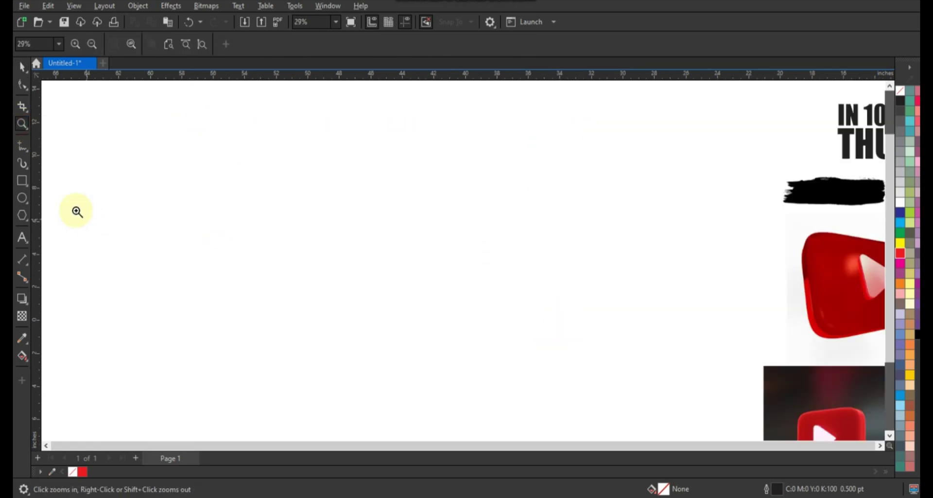
pyautogui.click(22, 182)
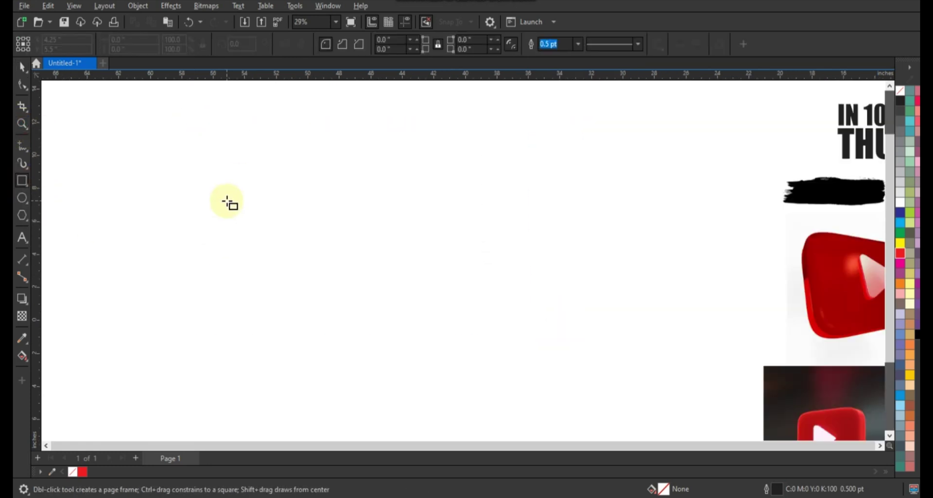
pyautogui.moveTo(229, 201); pyautogui.dragTo(473, 347)
pyautogui.click(23, 68)
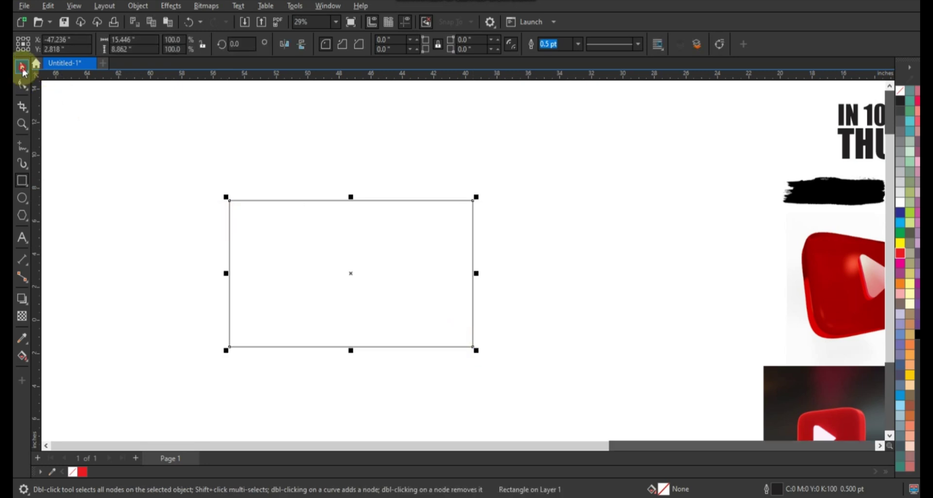
pyautogui.click(487, 119)
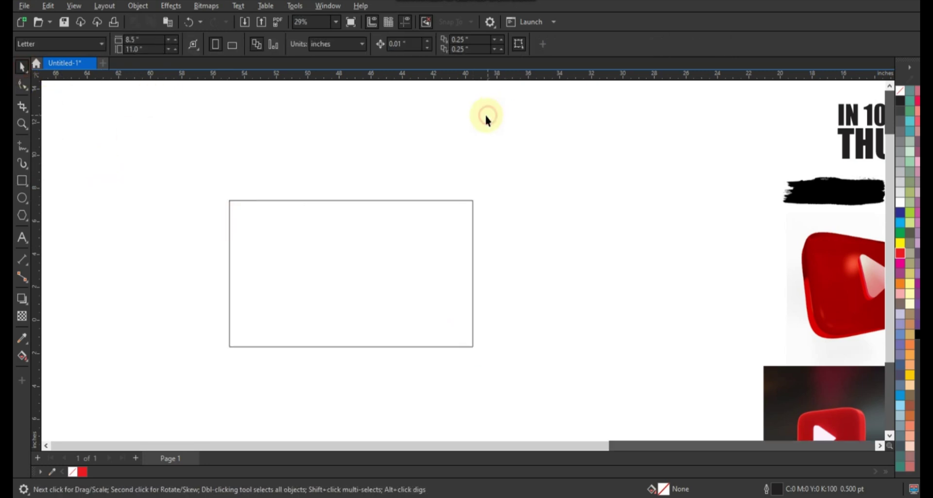
# Switch the drawing units to pixels and resize the rectangle to 1280 by 720 px
pyautogui.click(348, 51)
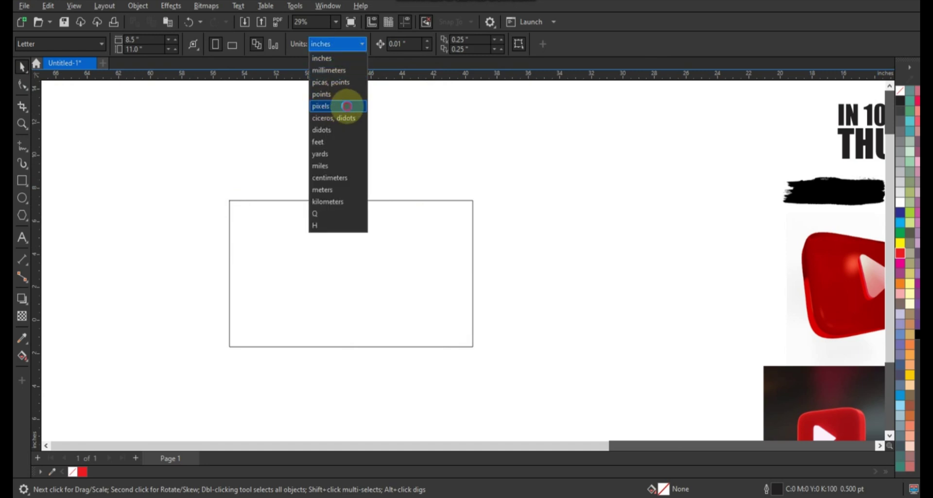
pyautogui.click(341, 106)
pyautogui.click(437, 266)
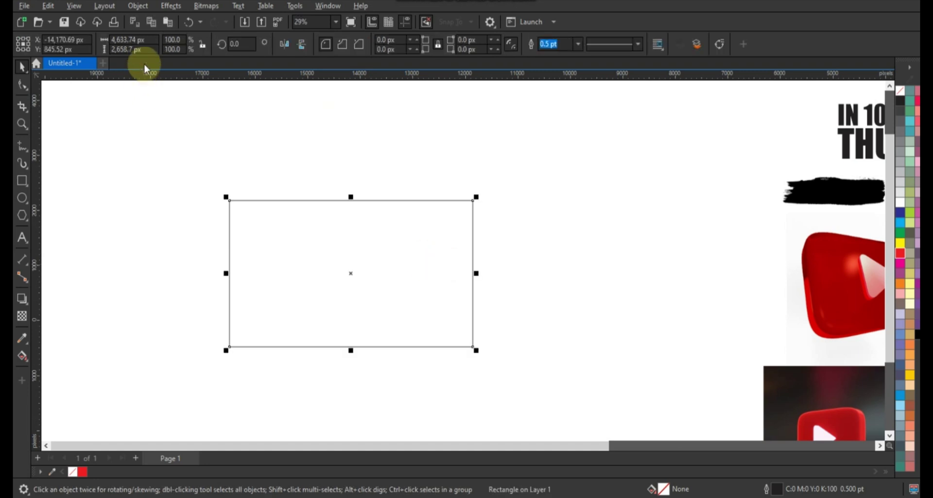
pyautogui.click(141, 40)
pyautogui.write('1280')
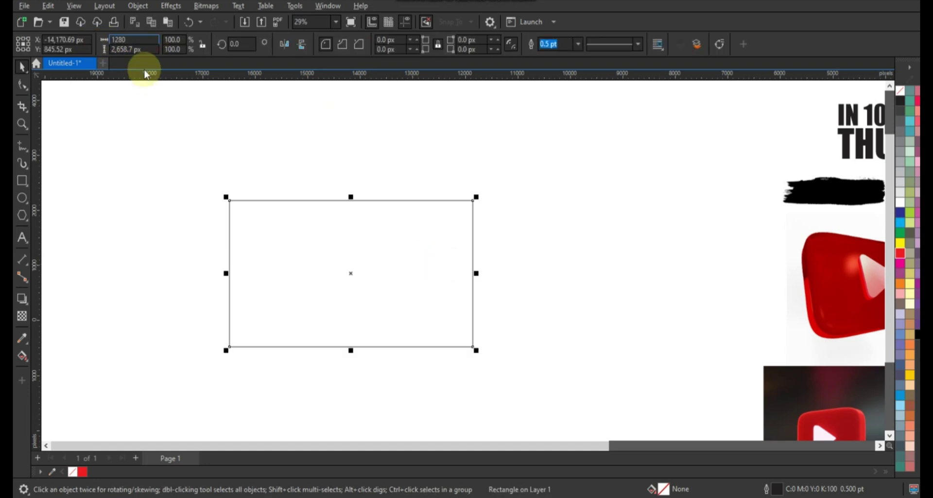
pyautogui.moveTo(141, 49); pyautogui.dragTo(100, 52)
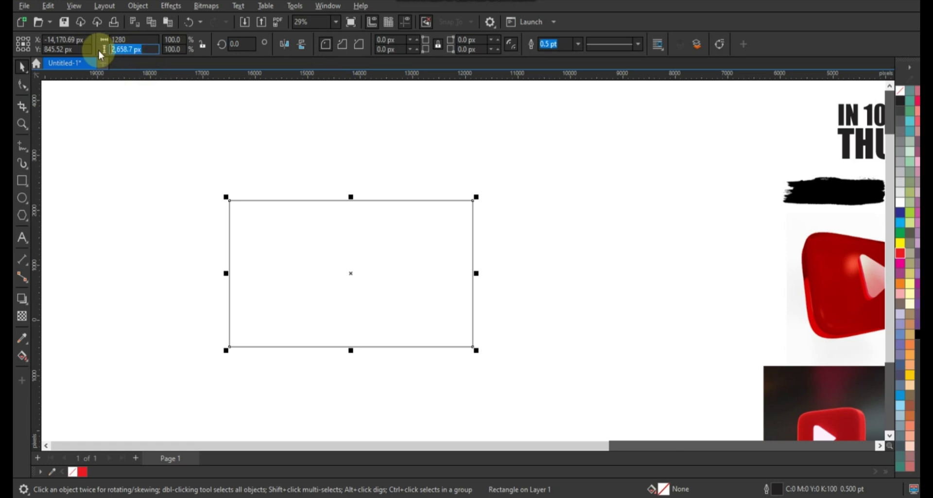
pyautogui.write('720')
pyautogui.press('Return')
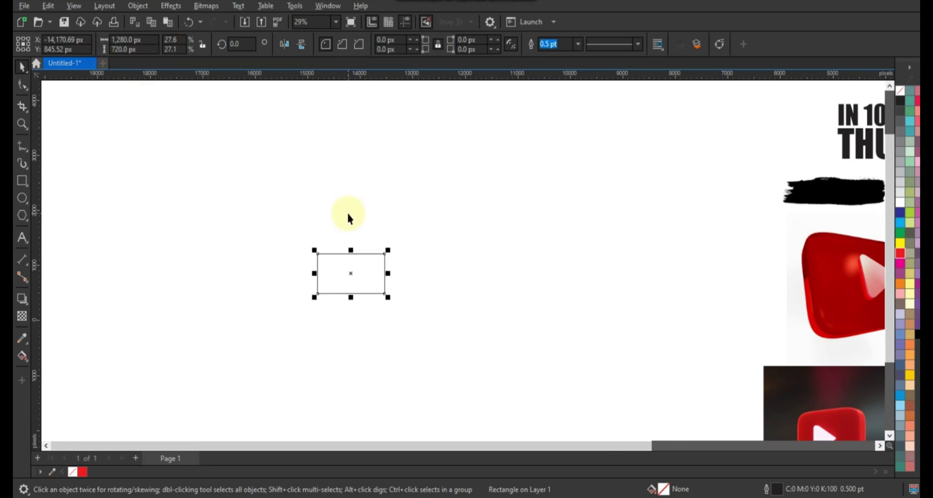
# Scale all the source images and title text down to 21.7% and move them close beside the rectangle
pyautogui.scroll(-2, 506, 267)
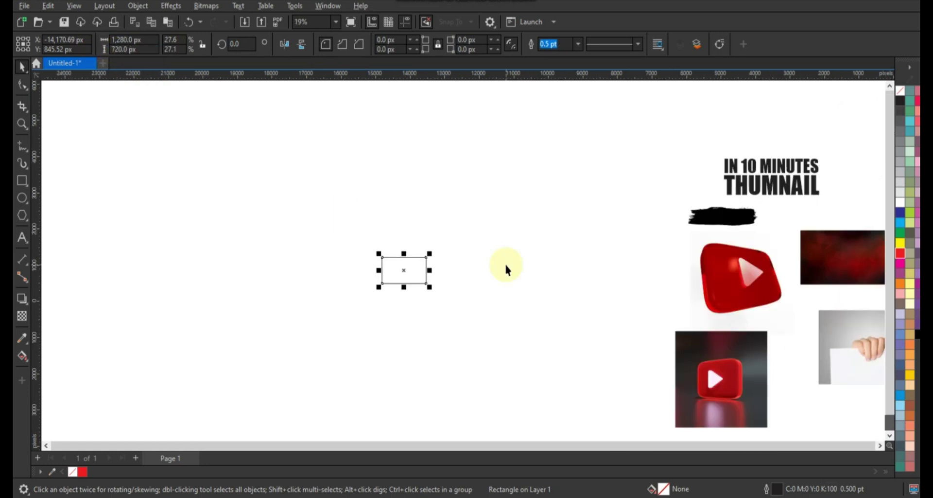
pyautogui.scroll(-2, 504, 262)
pyautogui.moveTo(557, 180); pyautogui.dragTo(672, 301)
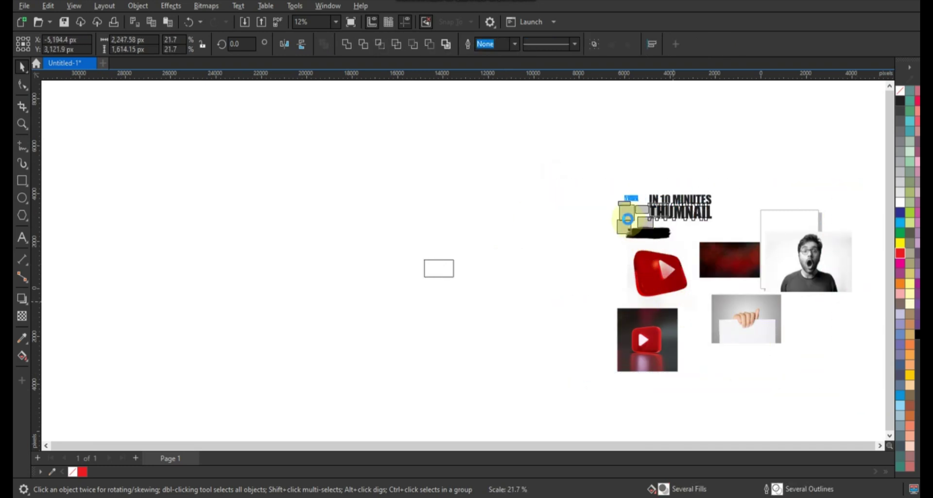
pyautogui.moveTo(628, 216); pyautogui.dragTo(483, 271)
pyautogui.moveTo(317, 243); pyautogui.dragTo(592, 315)
pyautogui.hotkey('shift', 'F2')
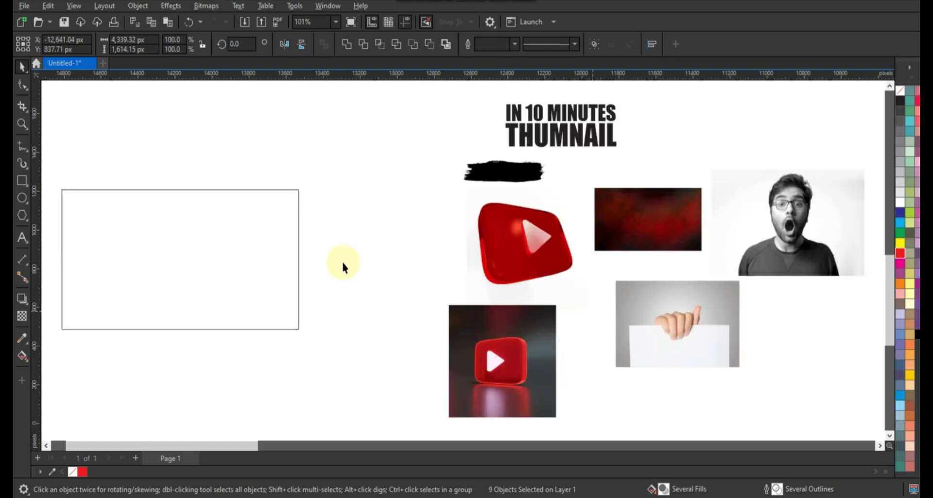
# Move the dark red texture image onto the rectangle and align their centers horizontally and vertically
pyautogui.click(229, 250)
pyautogui.moveTo(664, 245); pyautogui.dragTo(216, 294)
pyautogui.keyDown('shift'); pyautogui.click(298, 288); pyautogui.keyUp('shift')
pyautogui.press('c')
pyautogui.press('e')
pyautogui.hotkey('shift', 'F2')
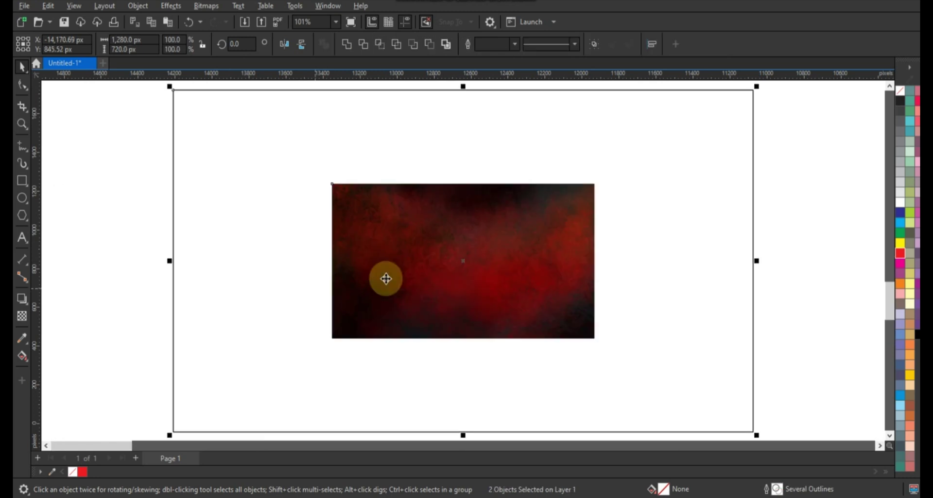
# Enlarge the red texture image proportionally to about 1343 by 755 px so it covers the whole rectangle
pyautogui.moveTo(117, 149)
pyautogui.mouseDown()
pyautogui.moveTo(110, 156)
pyautogui.moveTo(607, 362)
pyautogui.mouseUp()
pyautogui.hotkey('shift', 'F2')
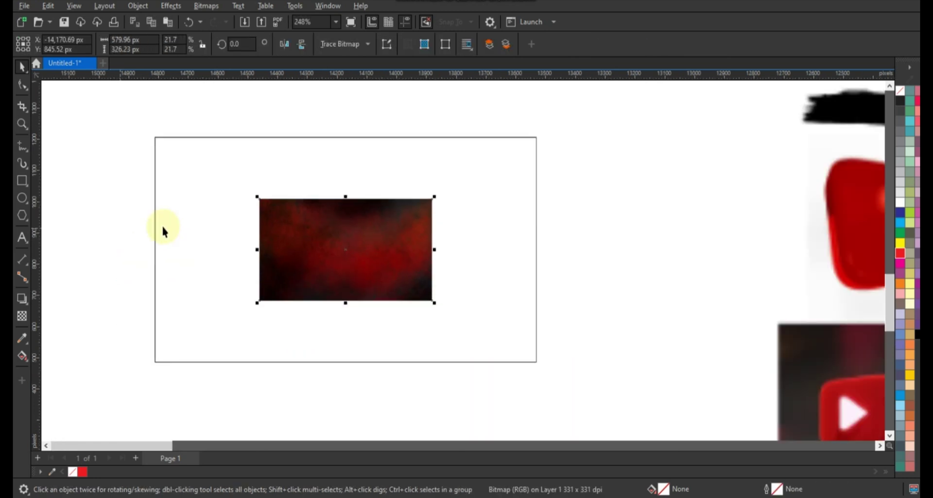
pyautogui.moveTo(434, 303); pyautogui.dragTo(557, 380)
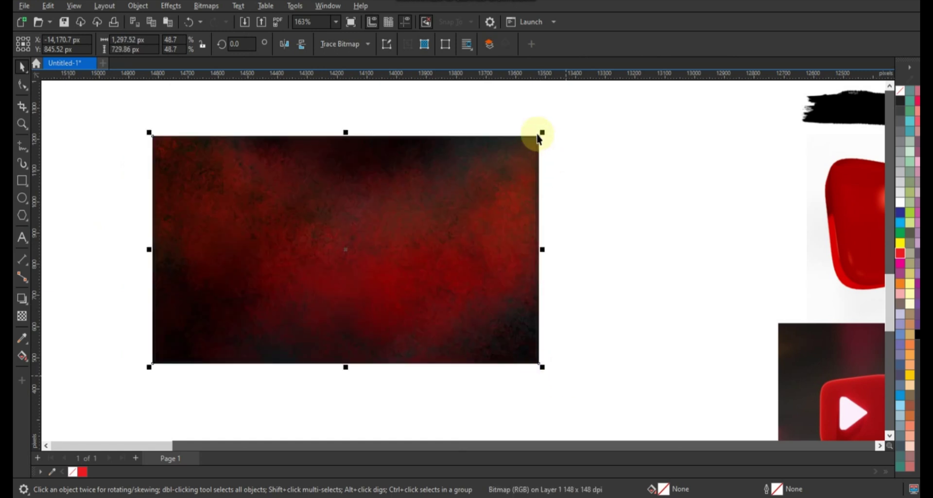
pyautogui.moveTo(543, 132); pyautogui.dragTo(550, 129)
# Set the outline color of the 1280 by 720 px rectangle to white
pyautogui.click(519, 172)
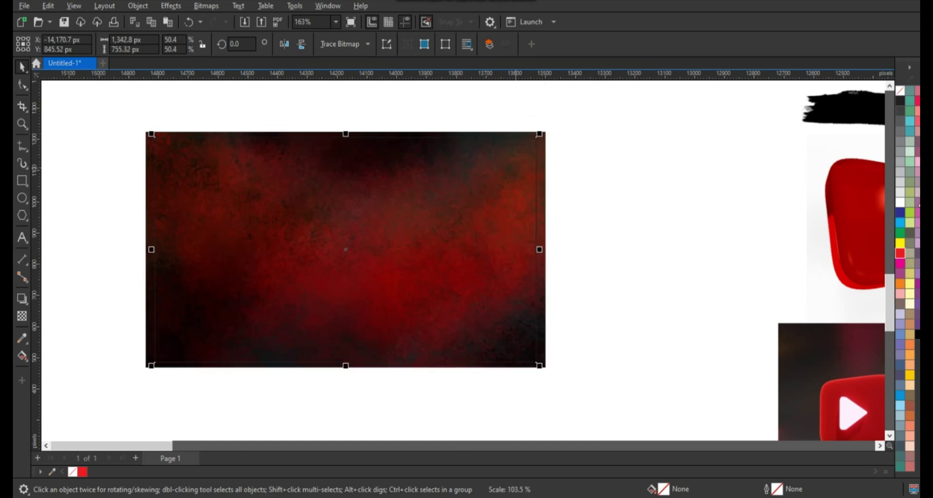
pyautogui.rightClick(904, 202)
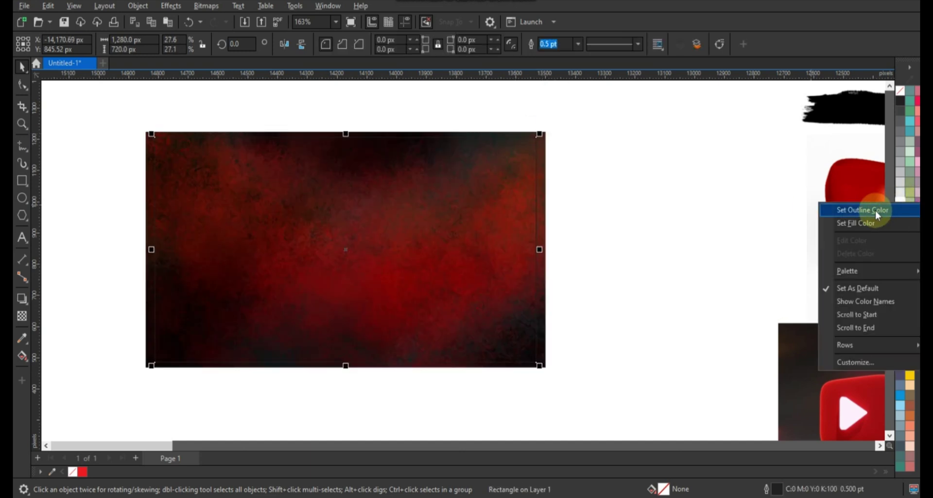
pyautogui.click(876, 209)
pyautogui.click(612, 208)
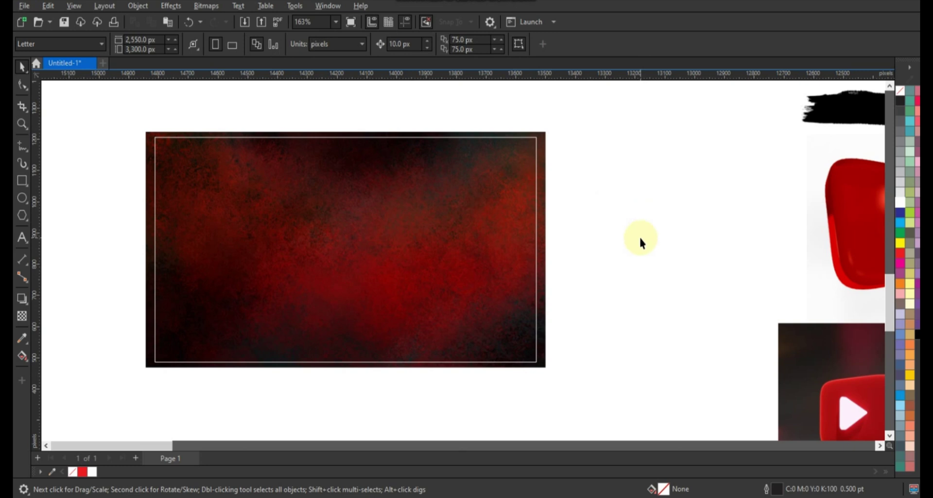
# Move the photo of the shocked man onto the lower-right part of the red background
pyautogui.scroll(-3, 507, 277)
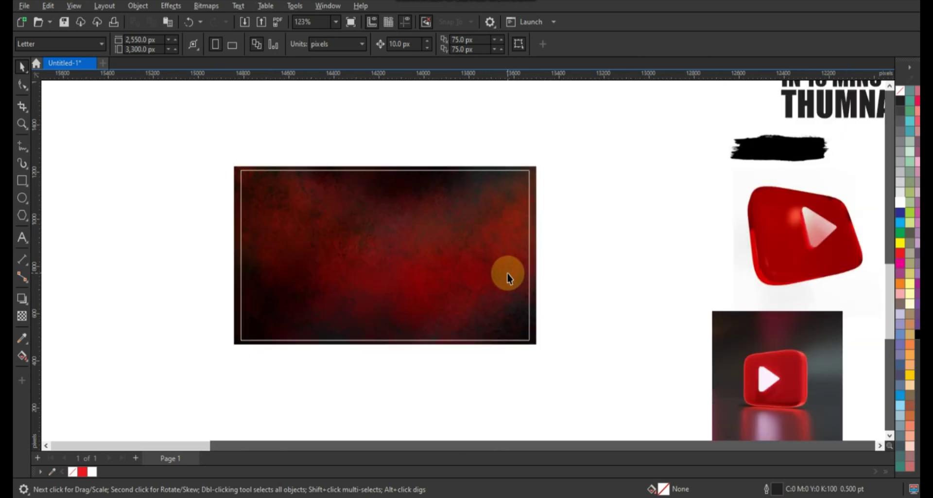
pyautogui.scroll(-1, 507, 277)
pyautogui.moveTo(851, 245); pyautogui.dragTo(421, 279)
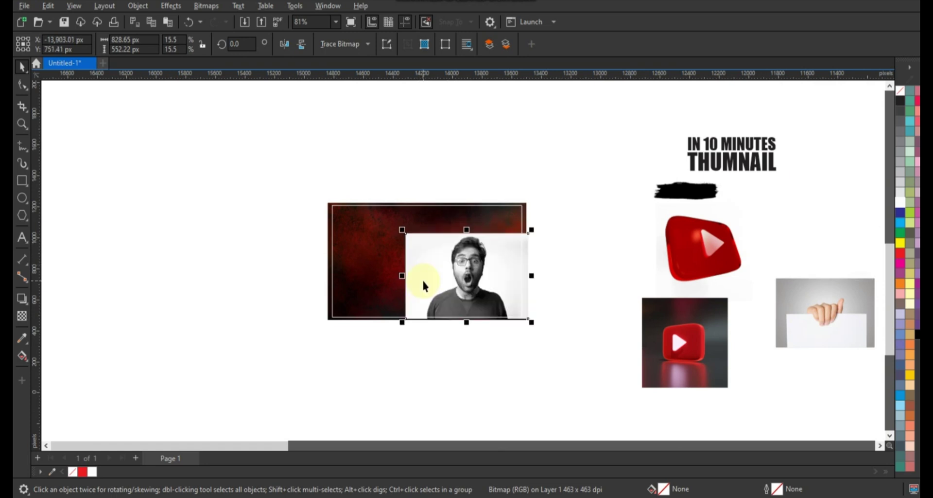
pyautogui.moveTo(284, 185); pyautogui.dragTo(555, 337)
pyautogui.hotkey('shift', 'F2')
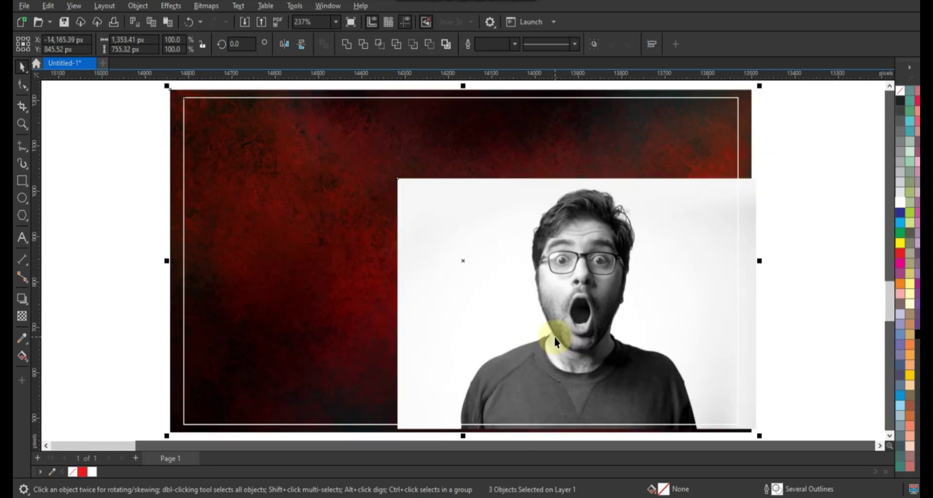
pyautogui.press('Escape')
pyautogui.click(749, 228)
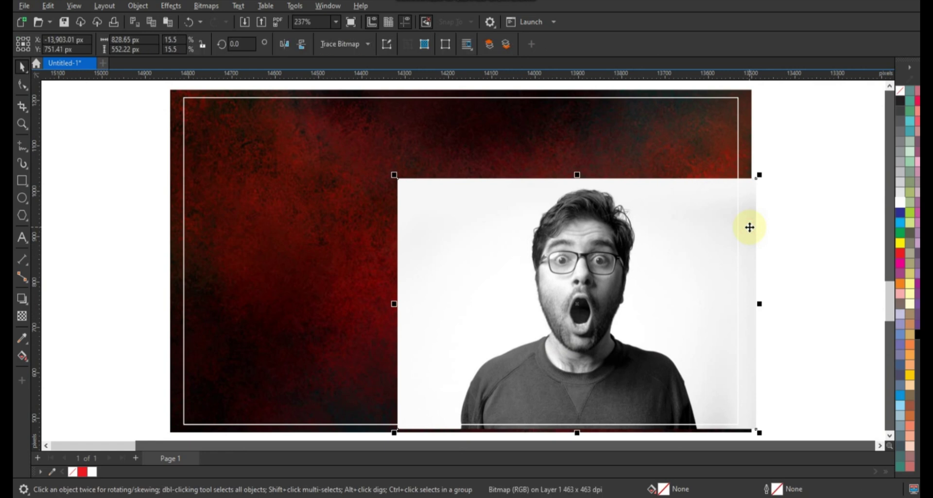
pyautogui.hotkey('shift', 'F2')
pyautogui.press('Escape')
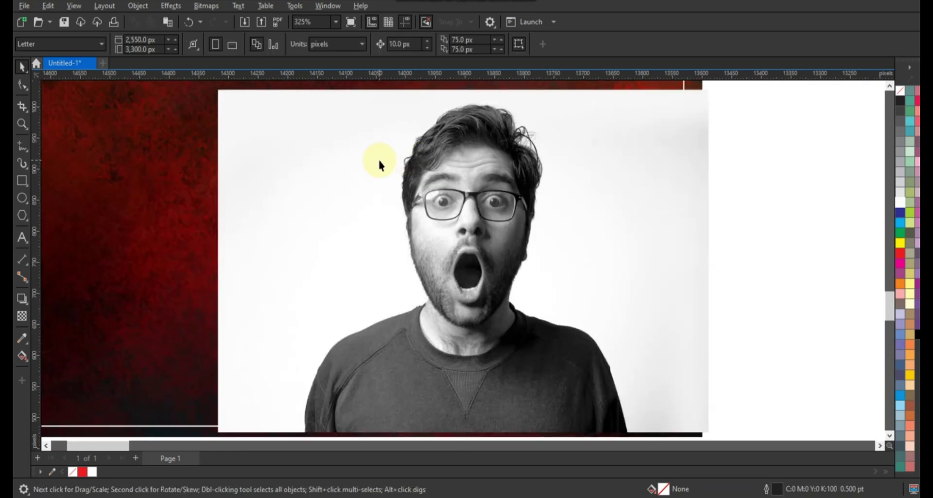
# Place a duplicate of the man's photo directly to the right of the one on the background
pyautogui.click(374, 199)
pyautogui.scroll(-2, 374, 200)
pyautogui.moveTo(422, 268); pyautogui.dragTo(637, 279)
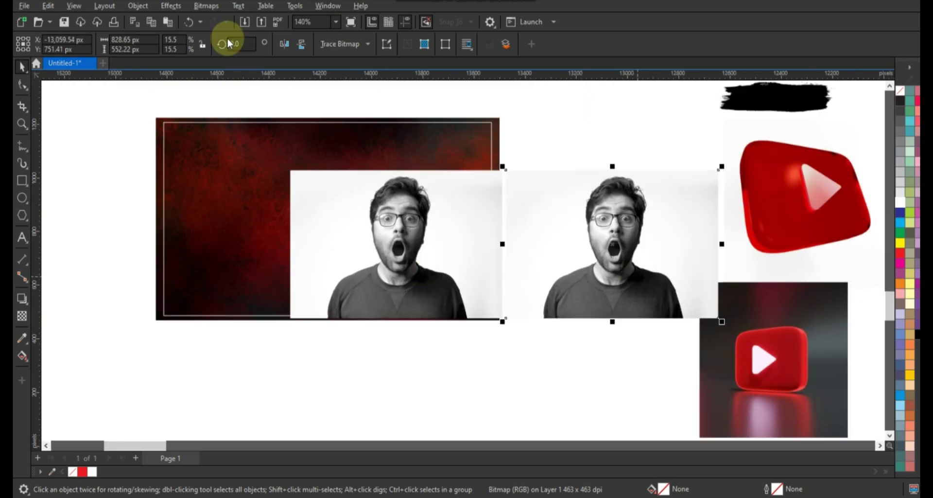
# Apply Brightness/Contrast/Intensity to the duplicate photo with brightness -3, contrast 17 and intensity 7
pyautogui.hotkey('shift', 'F2')
pyautogui.click(172, 6)
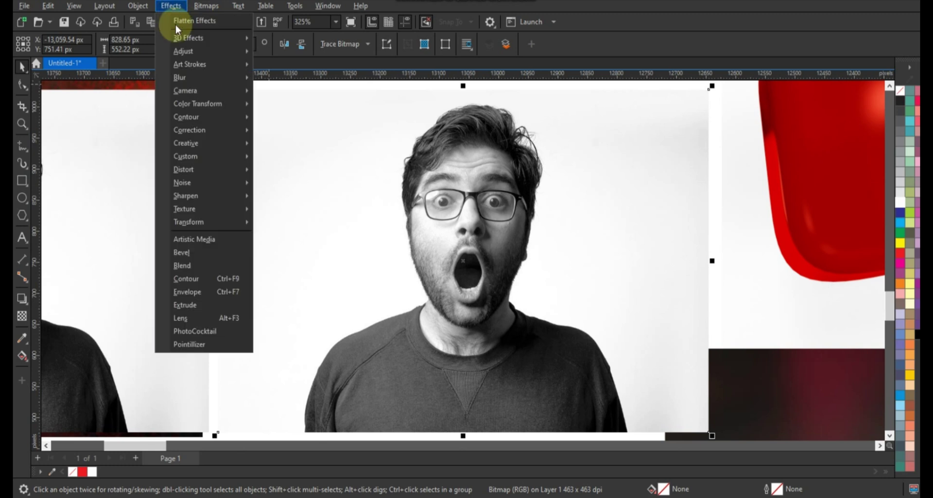
pyautogui.moveTo(229, 54)
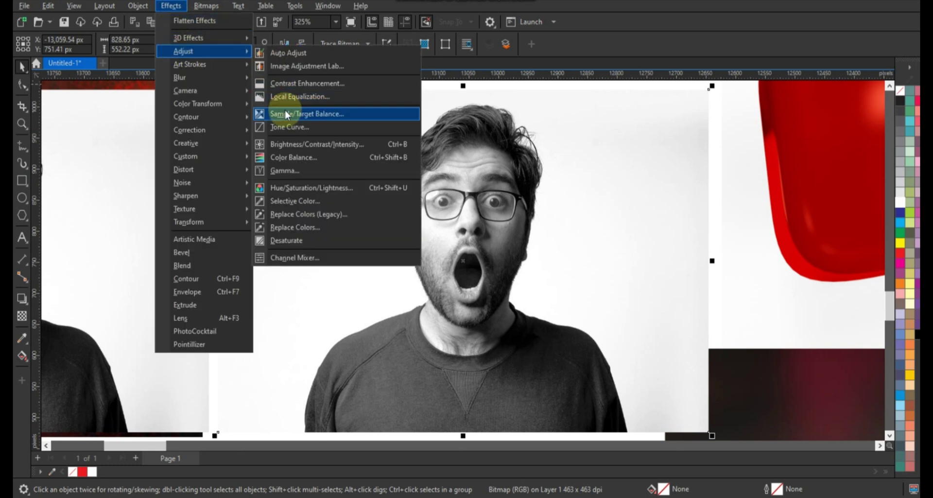
pyautogui.click(287, 144)
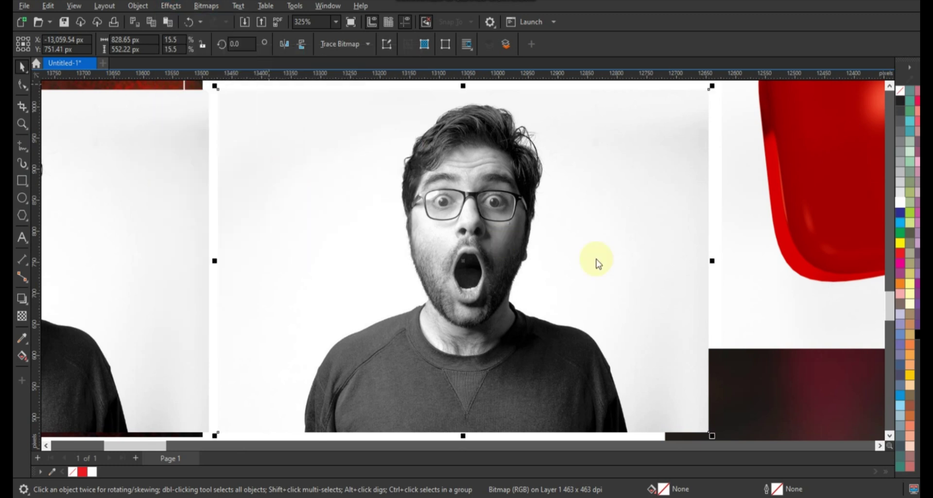
pyautogui.moveTo(483, 182); pyautogui.dragTo(695, 258)
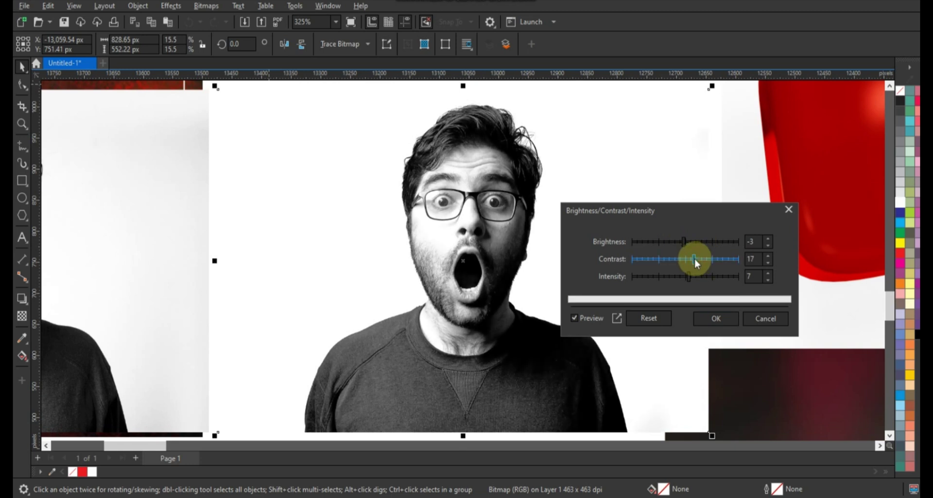
pyautogui.click(707, 318)
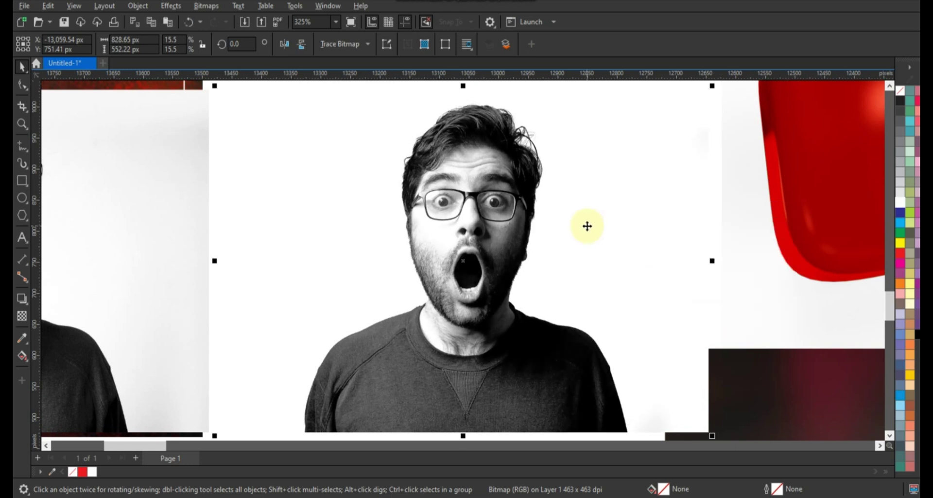
# Trace a freehand outline on the duplicate photo from the man's hair down the left side of his face, neck and shoulder to the photo's lower edge
pyautogui.click(22, 146)
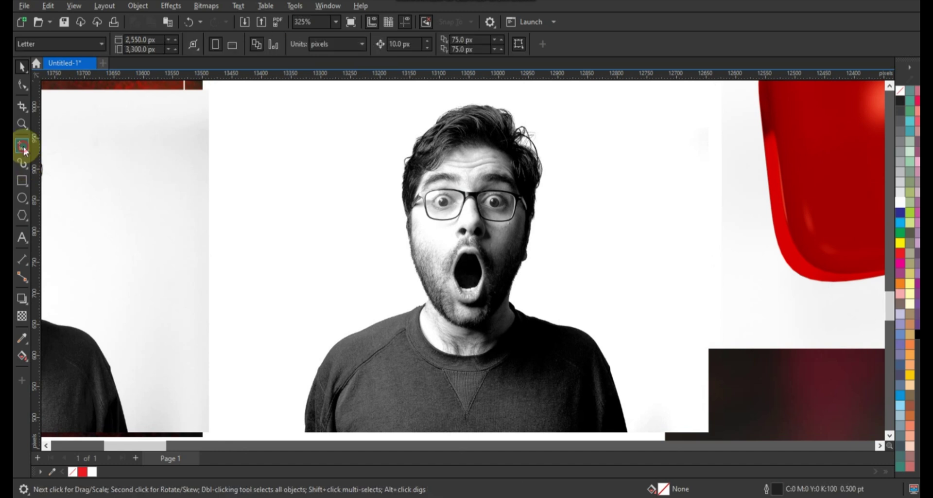
pyautogui.click(434, 127)
pyautogui.doubleClick(413, 158)
pyautogui.doubleClick(405, 216)
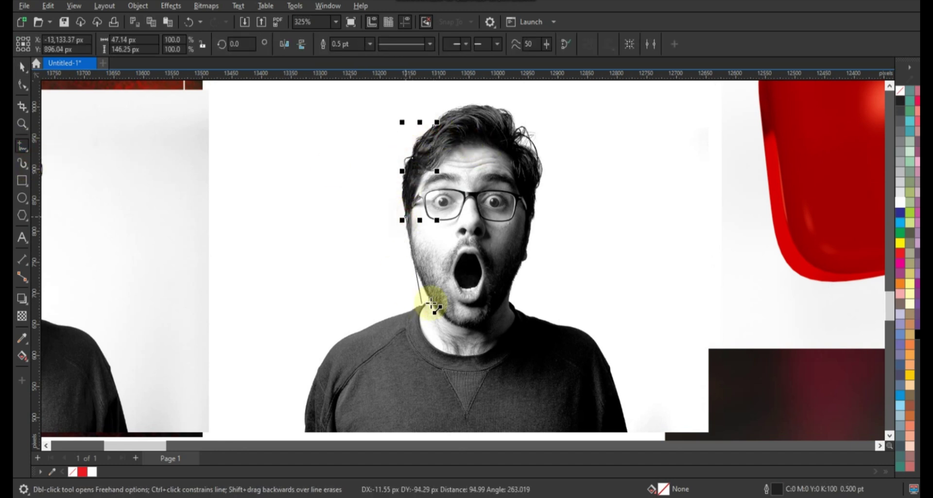
pyautogui.doubleClick(431, 302)
pyautogui.doubleClick(402, 314)
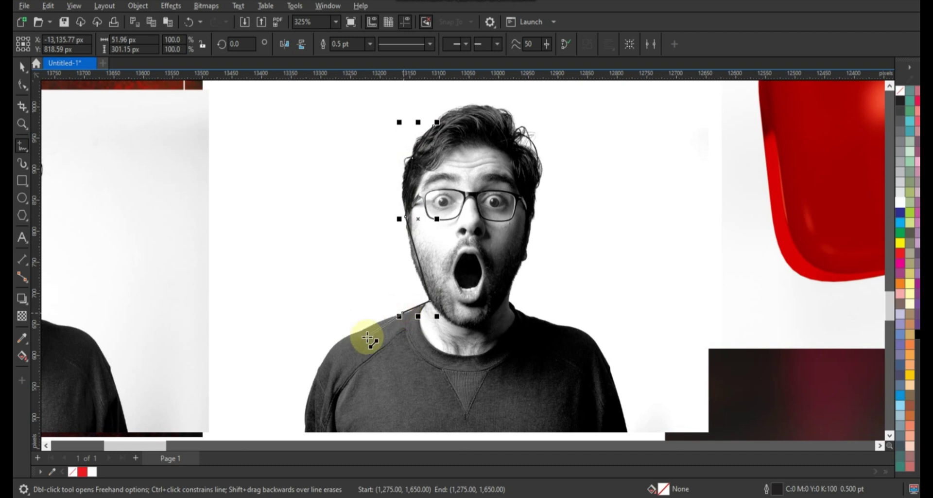
pyautogui.doubleClick(360, 332)
pyautogui.doubleClick(305, 430)
# Continue the outline along the photo's lower edge and up the right shoulder, neck and head, closing it at the starting point in the hair
pyautogui.doubleClick(627, 432)
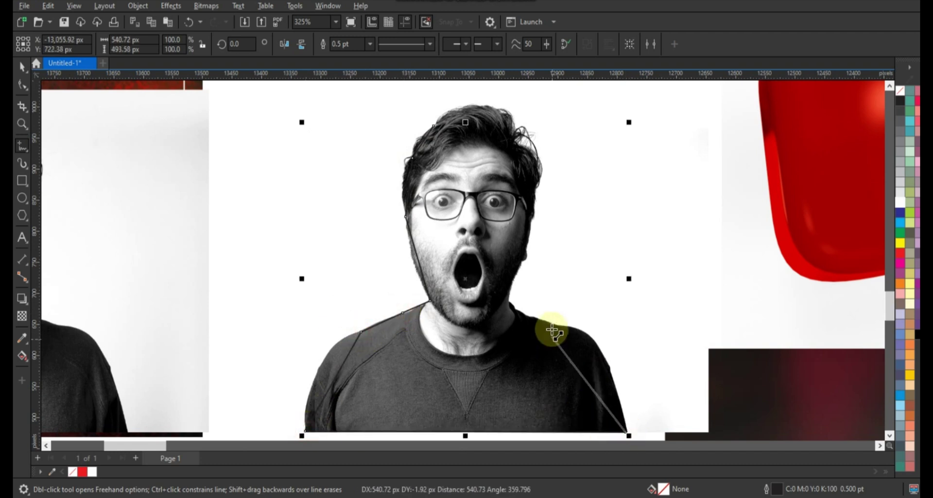
pyautogui.doubleClick(551, 324)
pyautogui.doubleClick(509, 306)
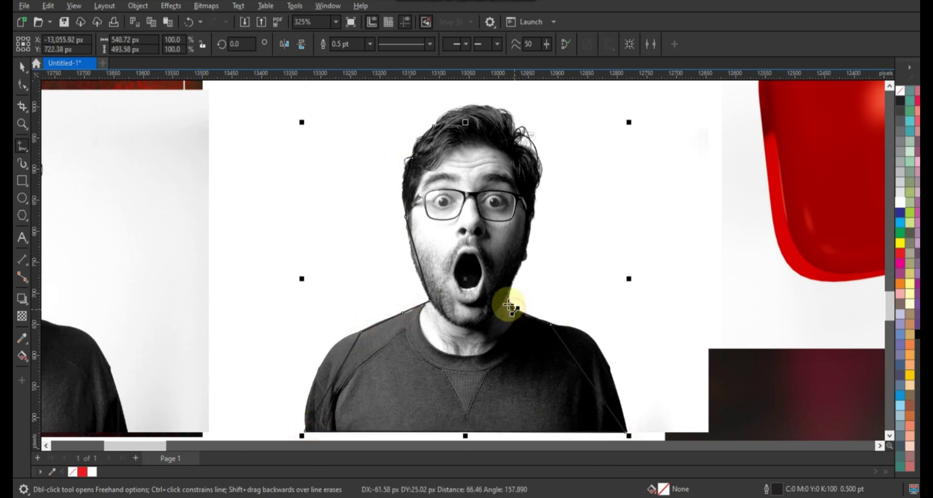
pyautogui.doubleClick(525, 249)
pyautogui.doubleClick(533, 192)
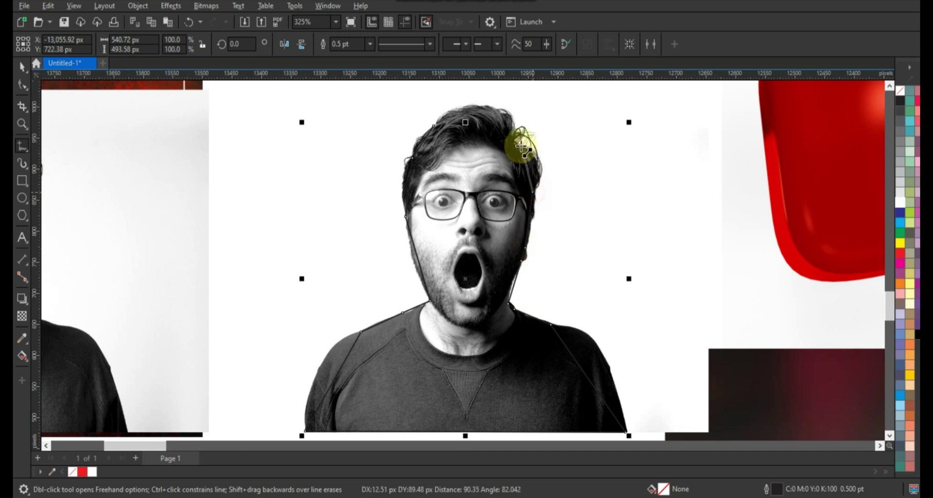
pyautogui.doubleClick(503, 114)
pyautogui.click(433, 125)
# Bend the outline's straight segments to follow the man's left side and the right edge of his neck and face
pyautogui.scroll(-2, 431, 215)
pyautogui.press('F10')
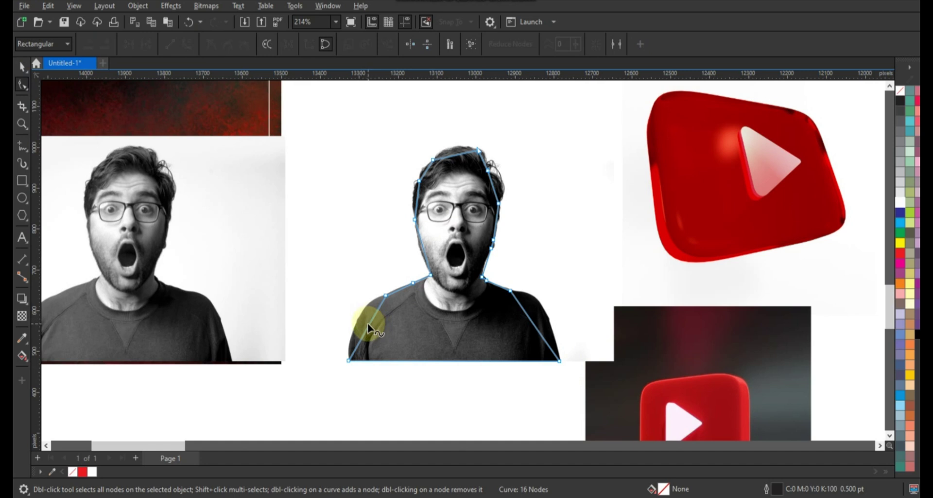
pyautogui.click(22, 124)
pyautogui.moveTo(327, 144); pyautogui.dragTo(597, 369)
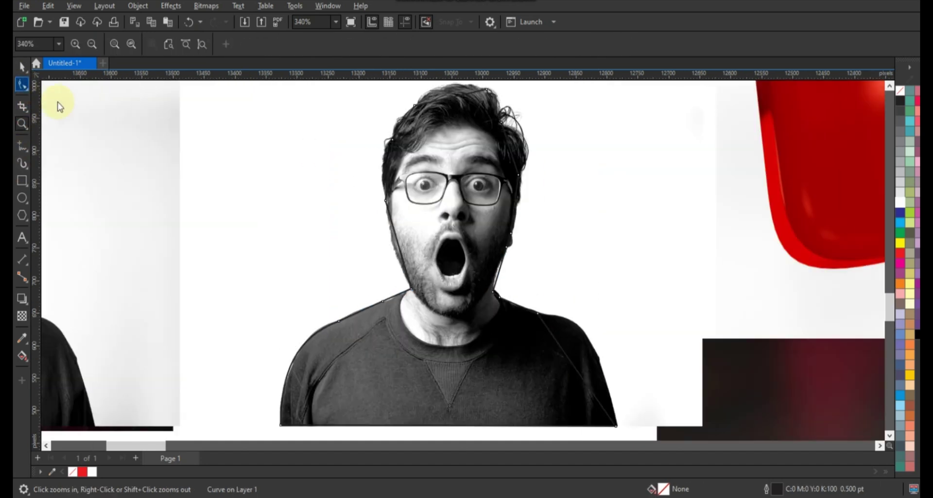
pyautogui.press('F10')
pyautogui.click(382, 161)
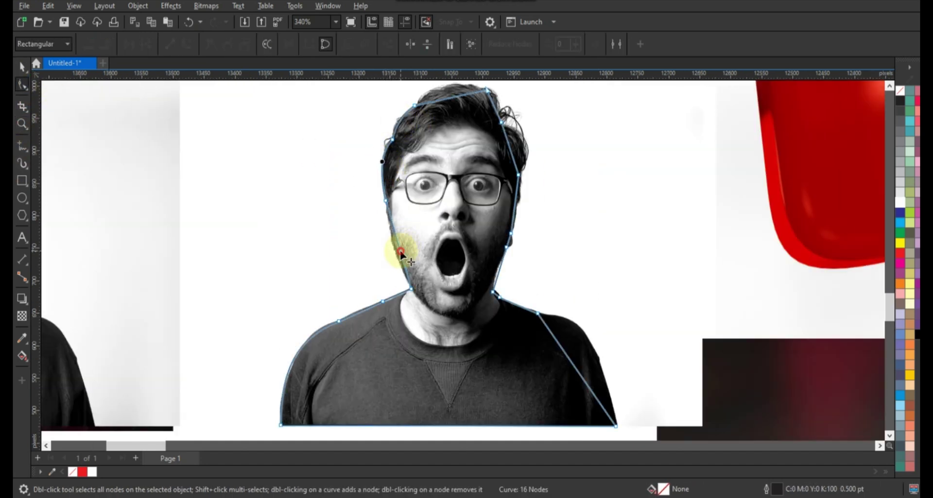
pyautogui.moveTo(401, 250); pyautogui.dragTo(397, 250)
pyautogui.moveTo(500, 286); pyautogui.dragTo(494, 276)
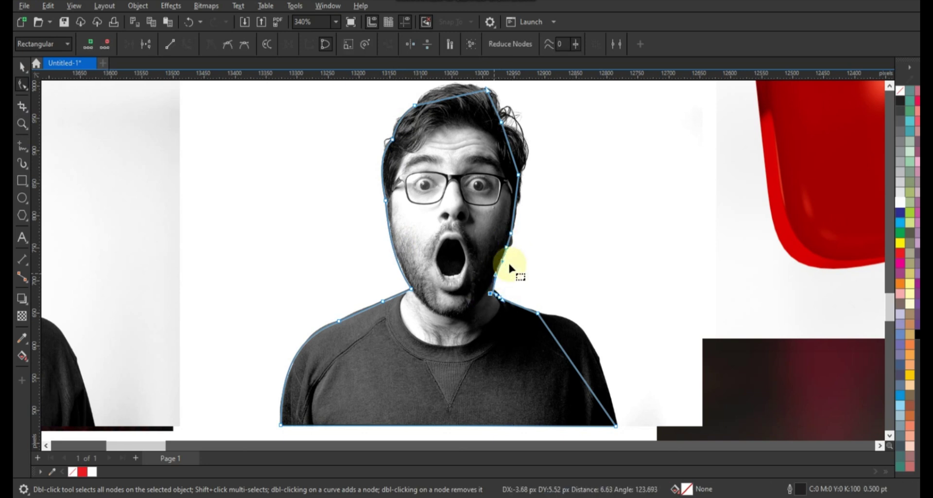
pyautogui.moveTo(516, 210); pyautogui.dragTo(510, 235)
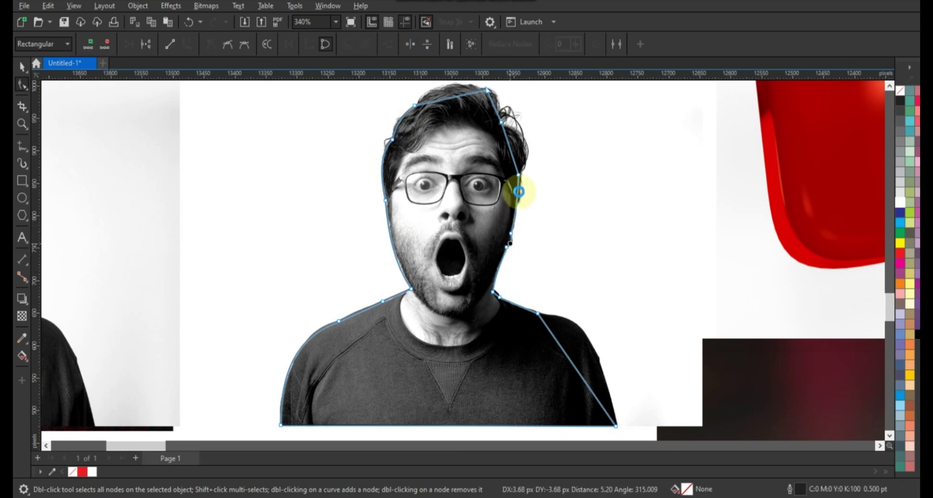
# Curve the outline's segments around the hair and over the right shoulder so they follow the man's silhouette
pyautogui.moveTo(516, 160); pyautogui.dragTo(452, 121)
pyautogui.click(889, 86)
pyautogui.scroll(-2, 287, 146)
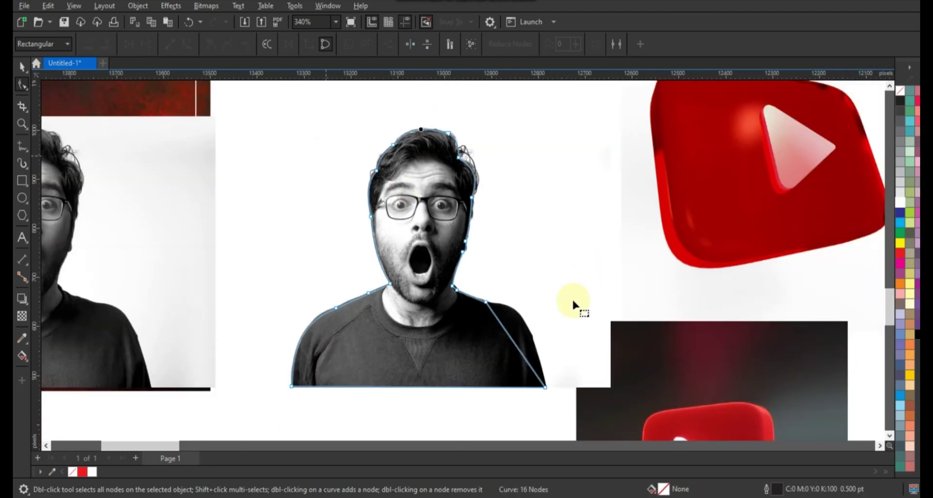
pyautogui.moveTo(506, 328); pyautogui.dragTo(529, 327)
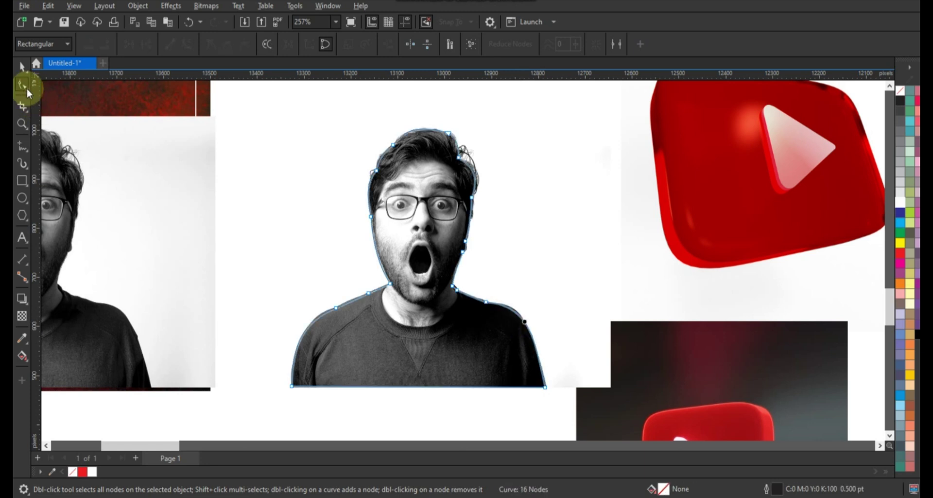
# PowerClip the duplicate photo inside the traced outline of the man
pyautogui.click(22, 68)
pyautogui.click(540, 215)
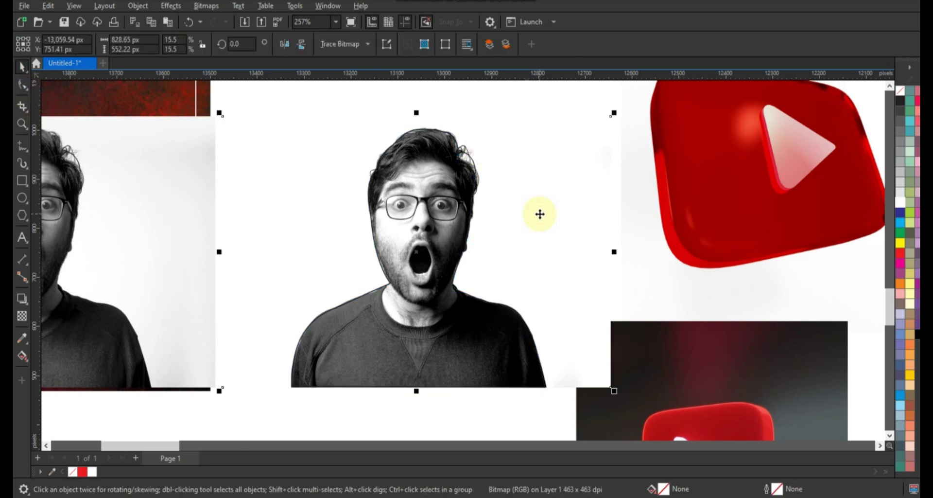
pyautogui.rightClick(539, 214)
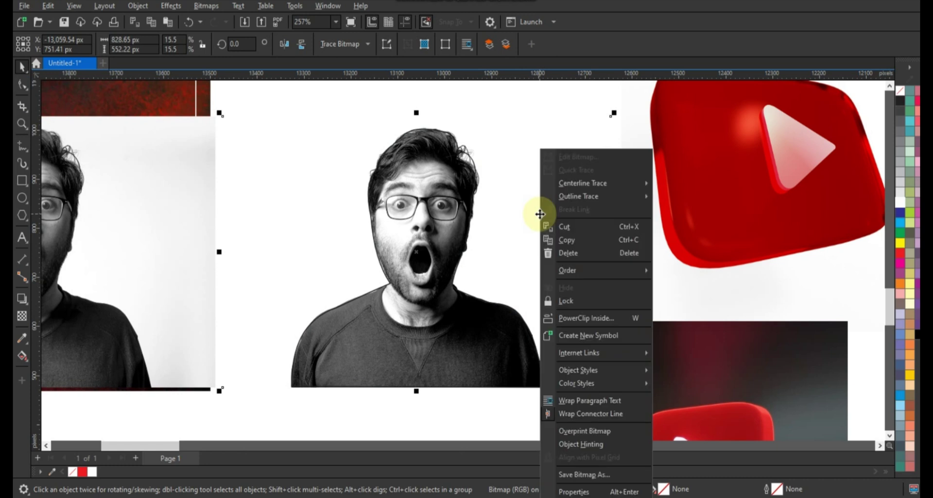
pyautogui.click(583, 319)
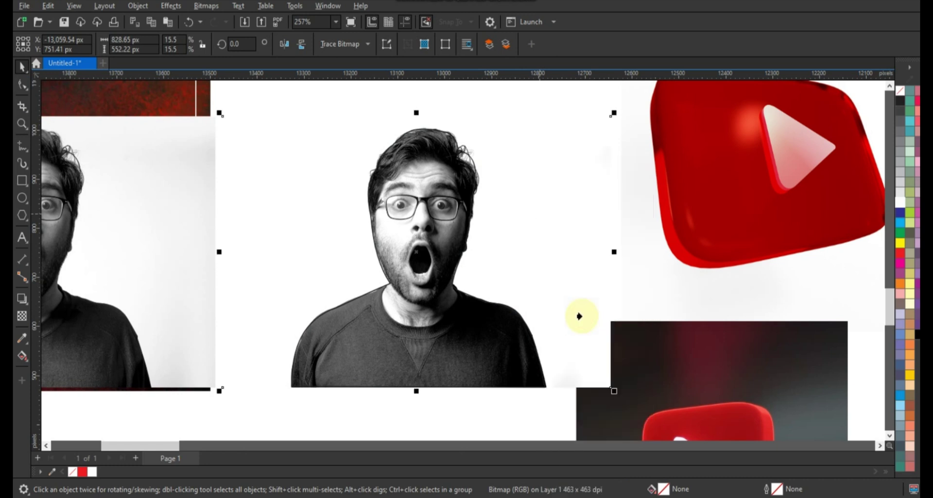
pyautogui.click(474, 319)
# Replace the original photo on the red background with the cut-out of the man, placed in the lower-right part
pyautogui.scroll(-1, 539, 297)
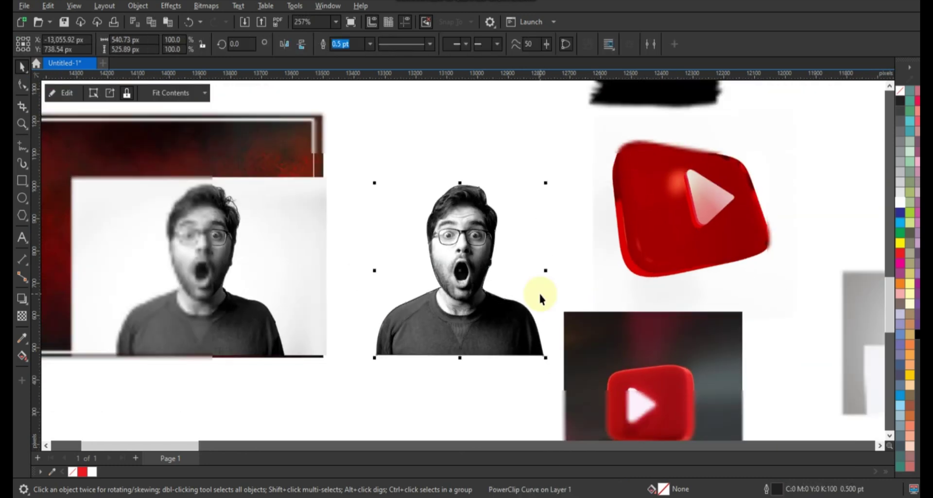
pyautogui.click(272, 266)
pyautogui.scroll(-2, 228, 214)
pyautogui.moveTo(218, 256); pyautogui.dragTo(418, 437)
pyautogui.moveTo(442, 287); pyautogui.dragTo(214, 287)
pyautogui.hotkey('shift', 'F2')
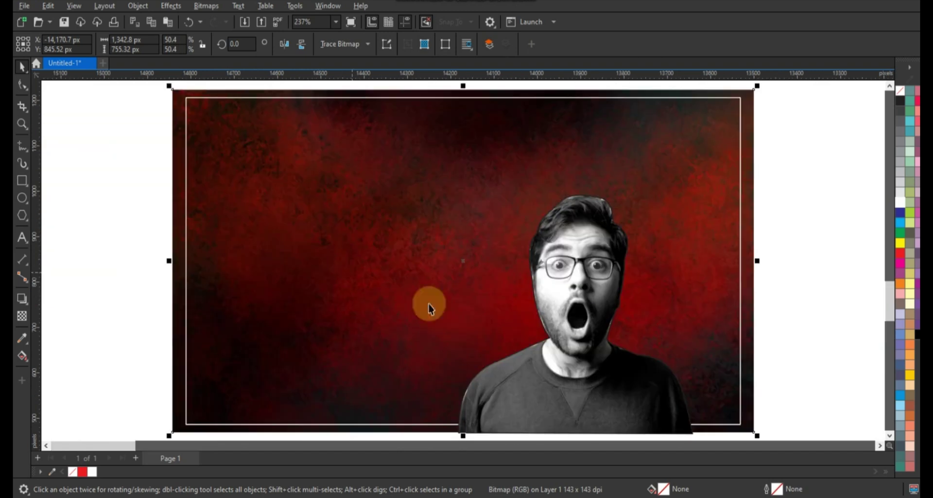
# Add a one-step outside contour of 11.7 px around the cut-out man
pyautogui.click(512, 231)
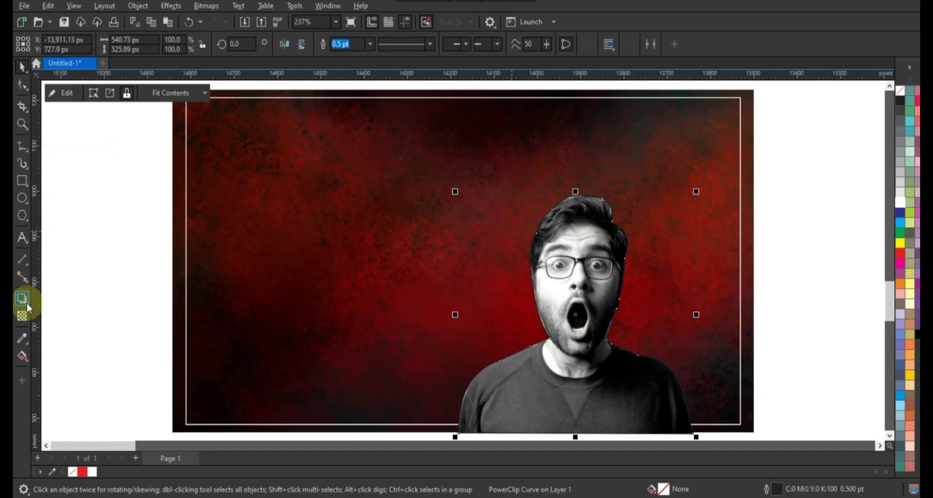
pyautogui.click(44, 311)
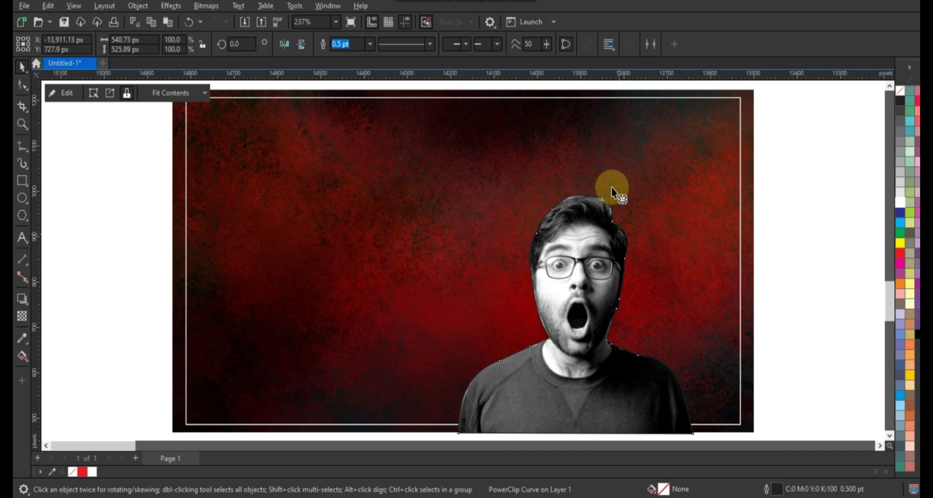
pyautogui.moveTo(605, 260); pyautogui.dragTo(614, 260)
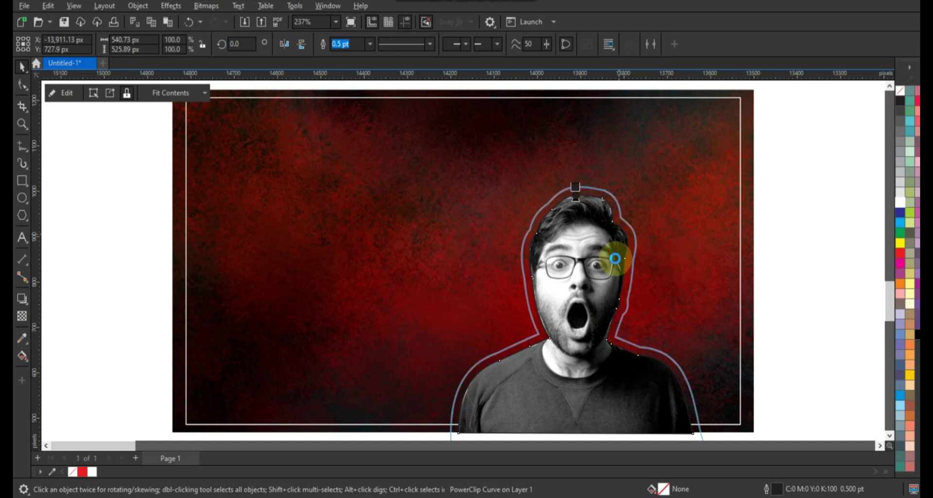
pyautogui.hotkey('ctrl', 'z')
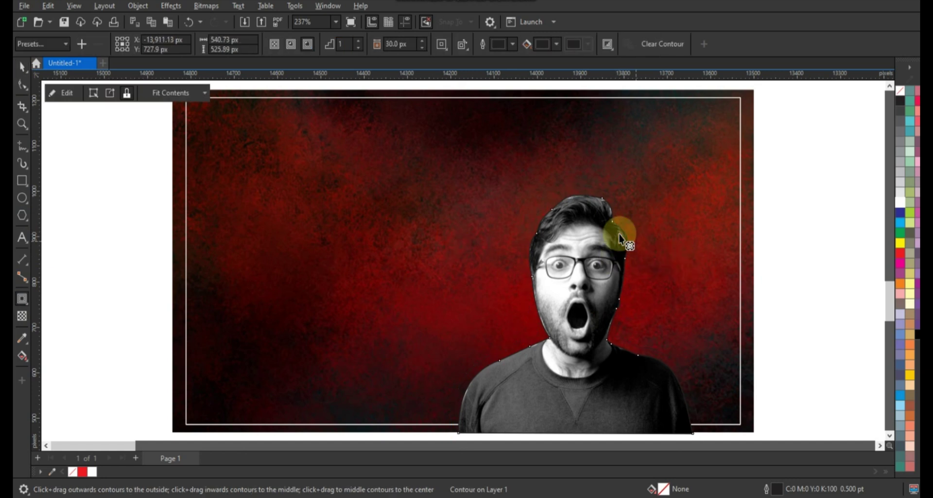
pyautogui.moveTo(614, 222); pyautogui.dragTo(648, 193)
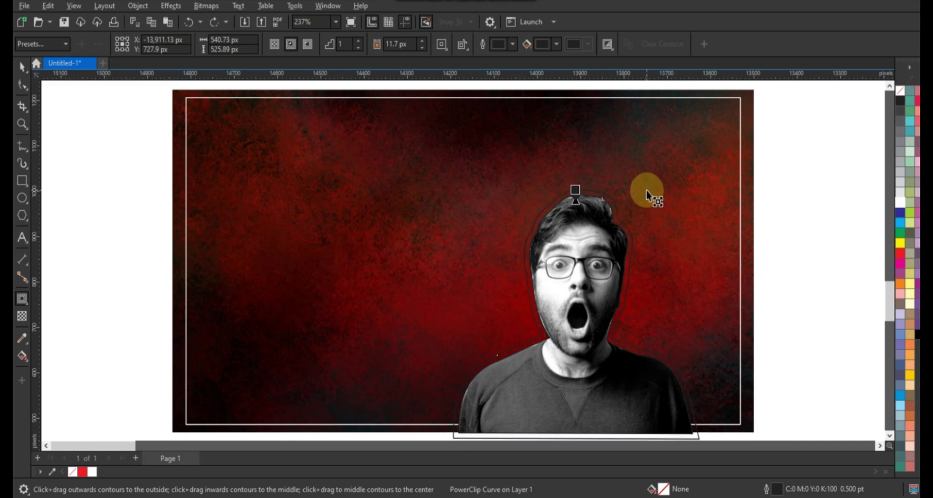
# Break the contour apart from the cut-out man and clear the selection
pyautogui.click(22, 67)
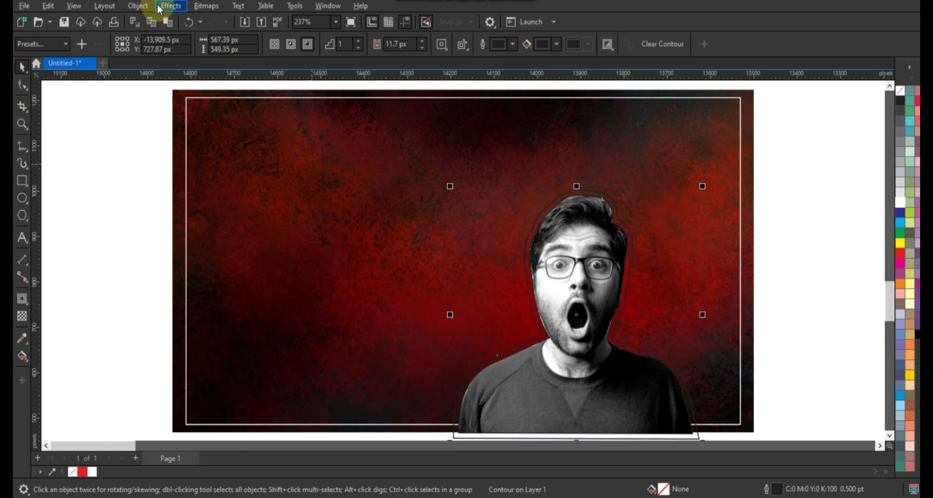
pyautogui.click(159, 7)
pyautogui.moveTo(146, 9)
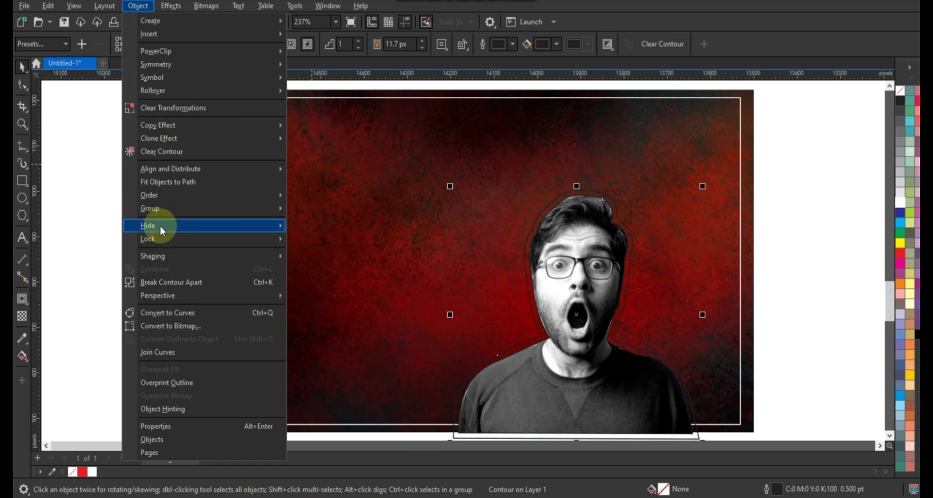
pyautogui.click(158, 281)
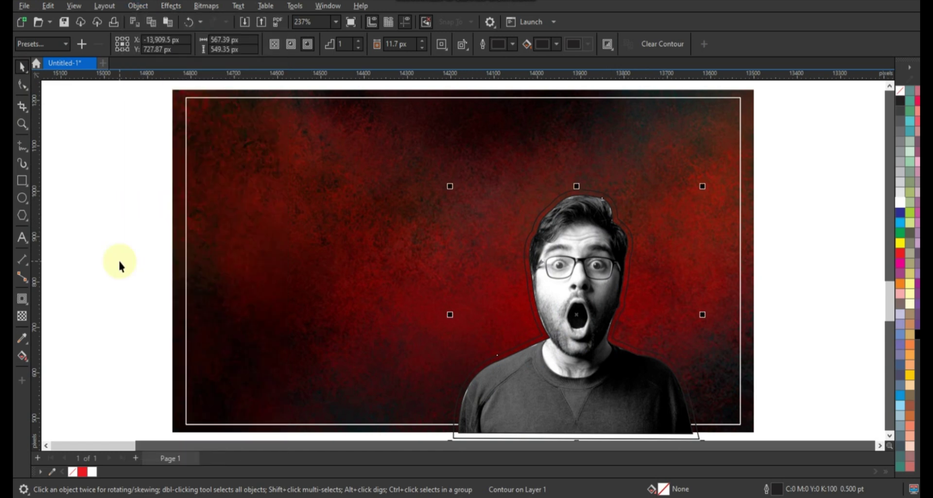
pyautogui.click(119, 265)
# Fill the separated contour shape behind the man with white
pyautogui.click(630, 241)
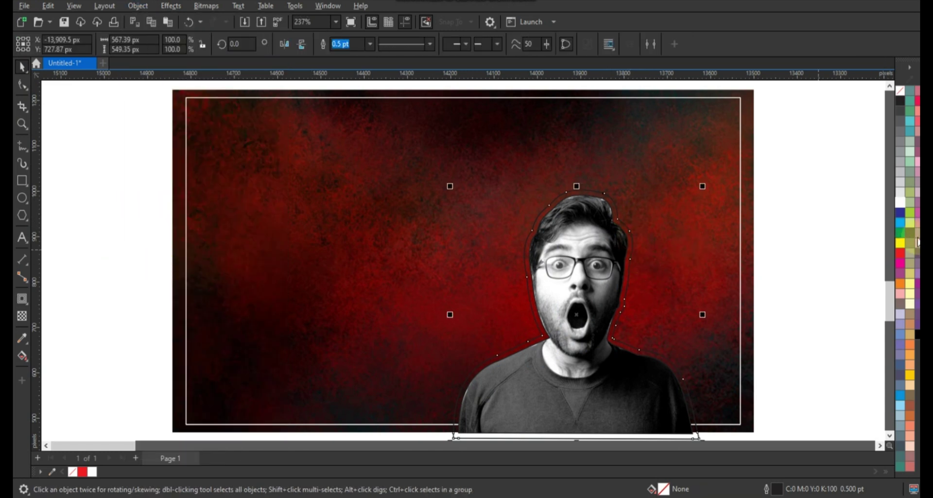
pyautogui.click(900, 204)
pyautogui.click(415, 234)
# Scale the cut-out and its white contour together to 137.1% and move them over the background's lower-right corner
pyautogui.scroll(-1, 414, 234)
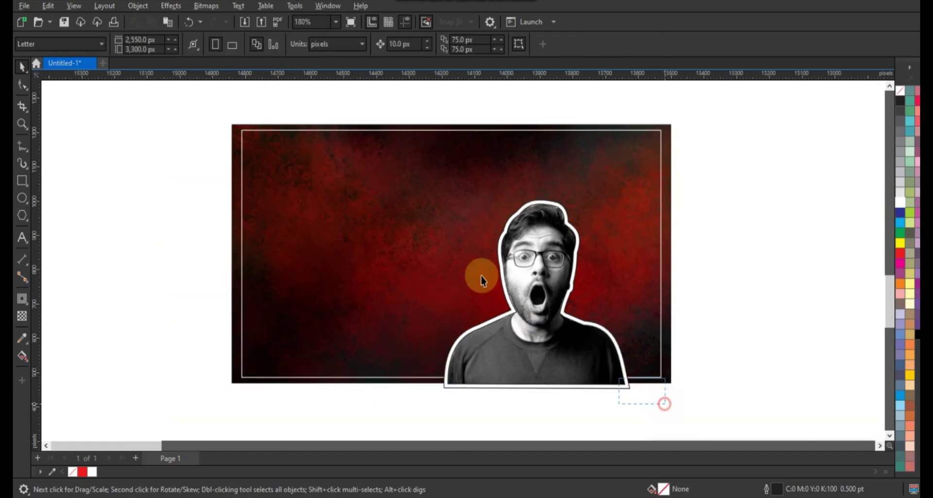
pyautogui.moveTo(481, 280); pyautogui.dragTo(396, 188)
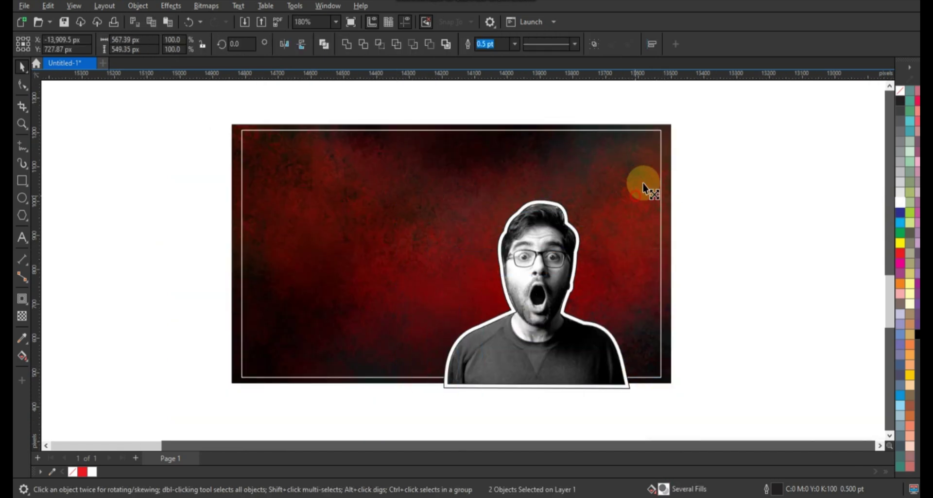
pyautogui.moveTo(643, 187); pyautogui.dragTo(668, 161)
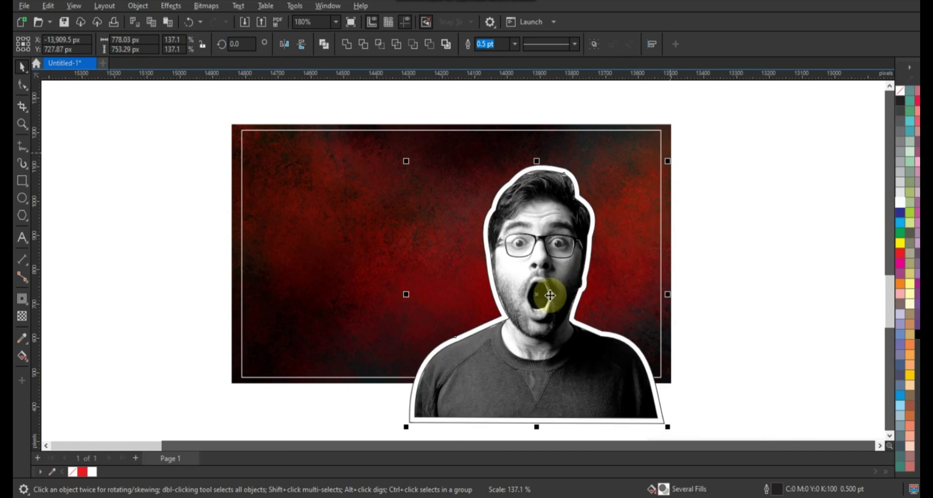
pyautogui.moveTo(563, 292); pyautogui.dragTo(579, 283)
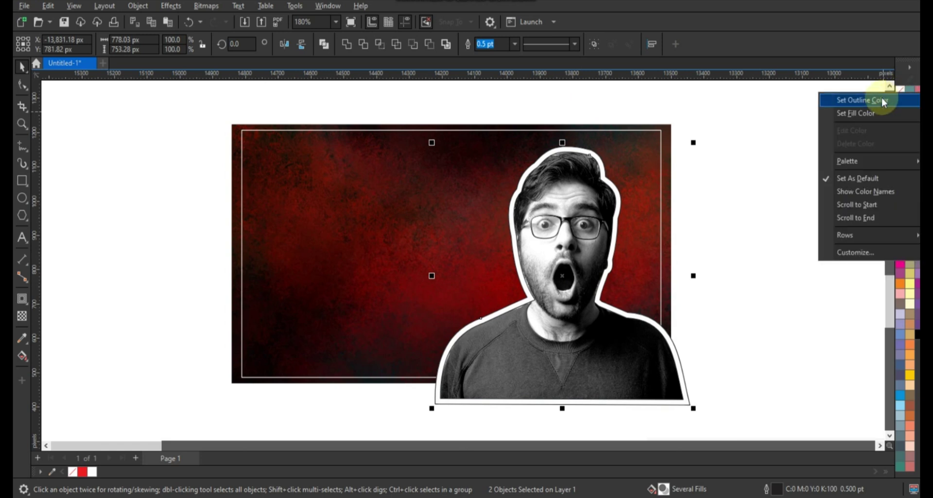
# Remove the outline color from the cut-out man and the white contour shape
pyautogui.click(857, 108)
pyautogui.click(762, 148)
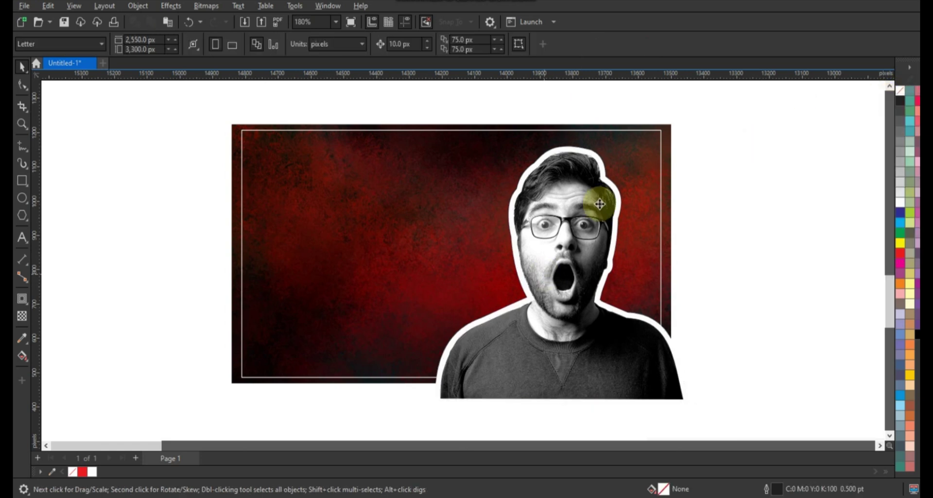
# Add a red drop shadow to the white contour shape, running from the top of the head to the bottom edge
pyautogui.click(600, 204)
pyautogui.click(620, 192)
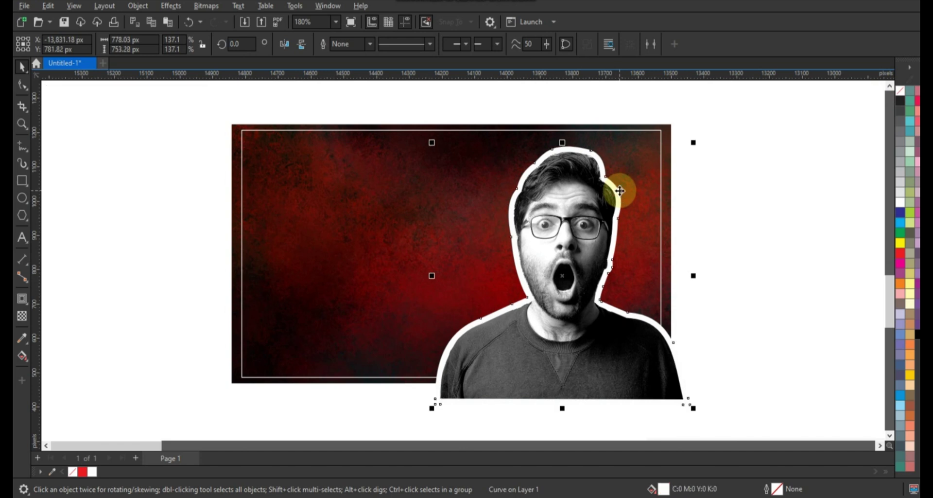
pyautogui.click(28, 303)
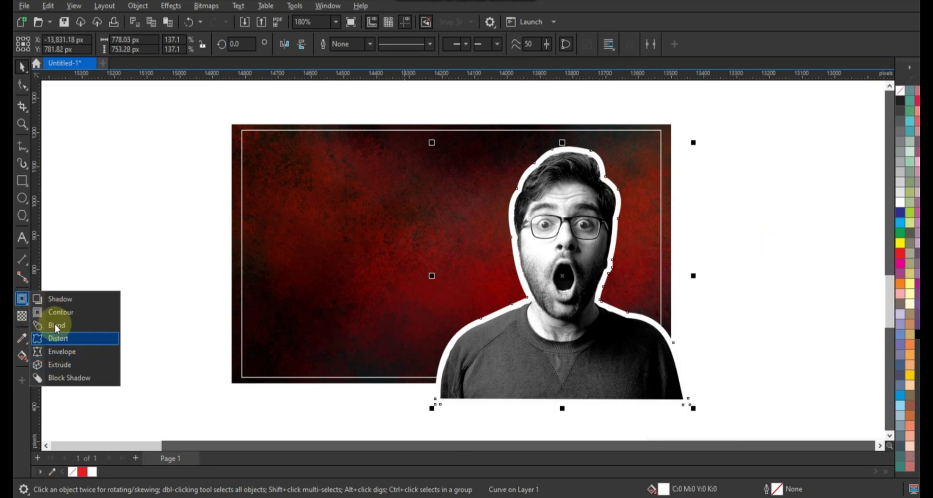
pyautogui.click(61, 299)
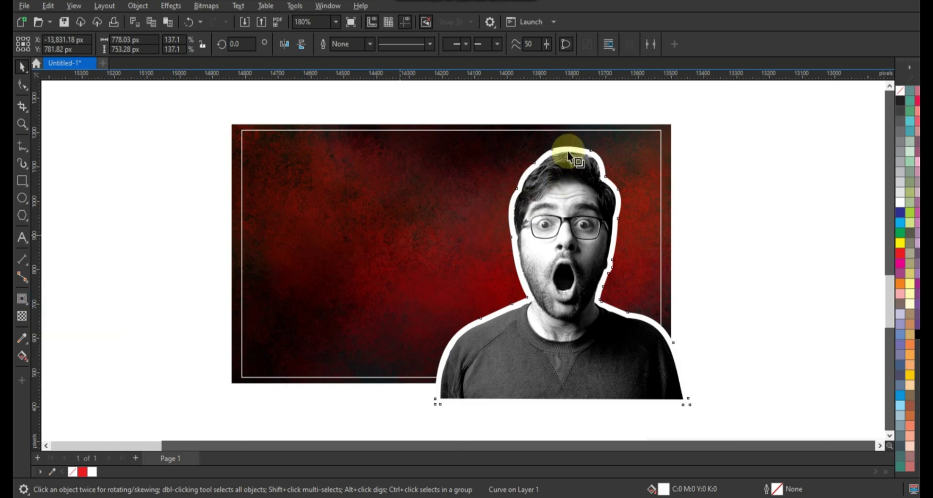
pyautogui.moveTo(557, 224); pyautogui.dragTo(560, 408)
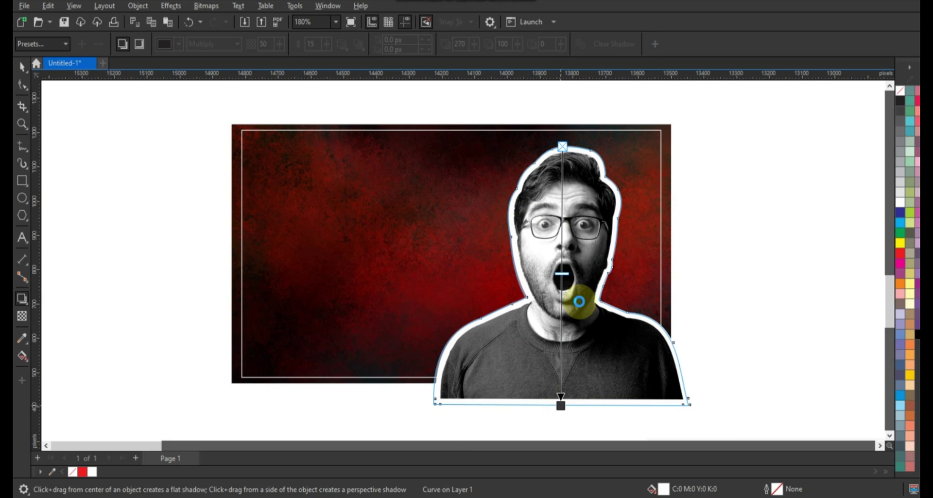
pyautogui.click(179, 43)
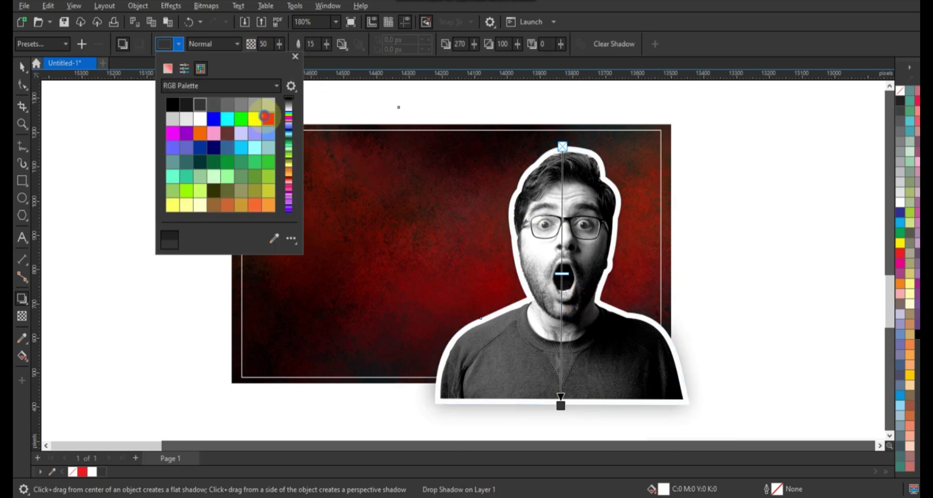
pyautogui.click(268, 119)
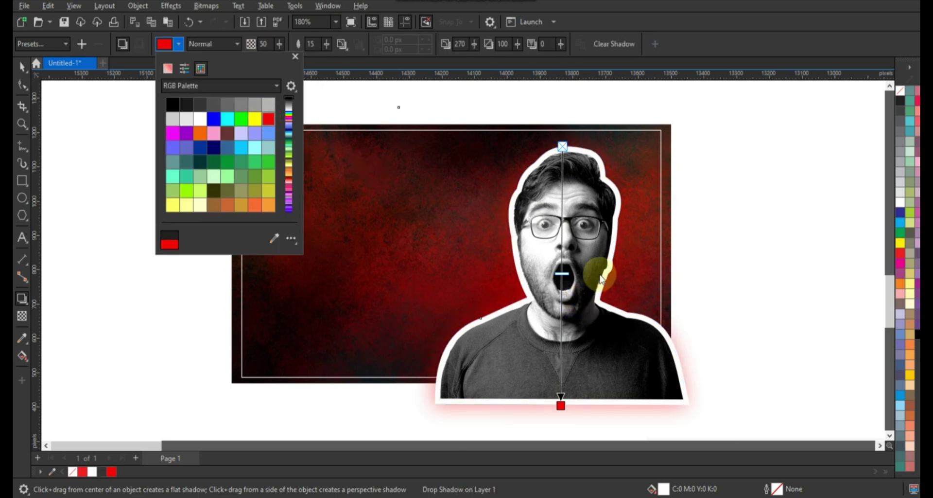
# Set the red shadow's feather direction to Outside, its feathering to 5 and its opacity to 71
pyautogui.click(343, 45)
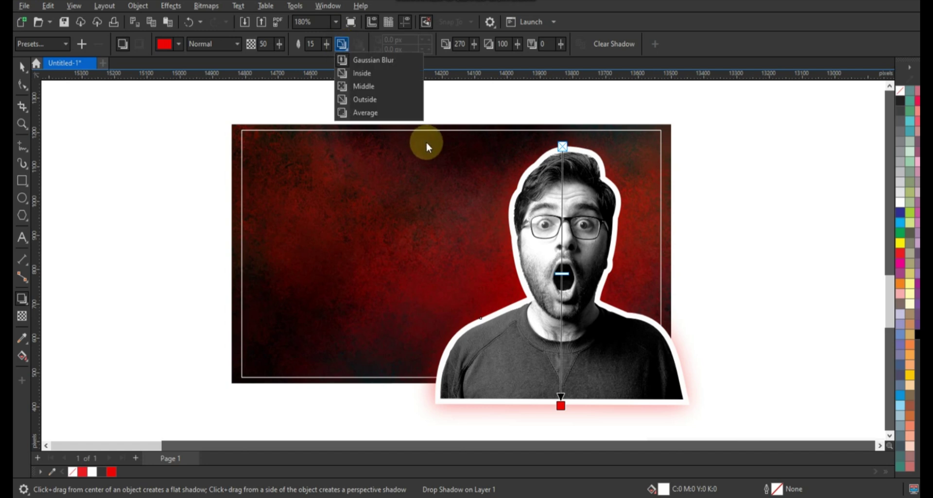
pyautogui.click(361, 99)
pyautogui.moveTo(562, 274); pyautogui.dragTo(560, 372)
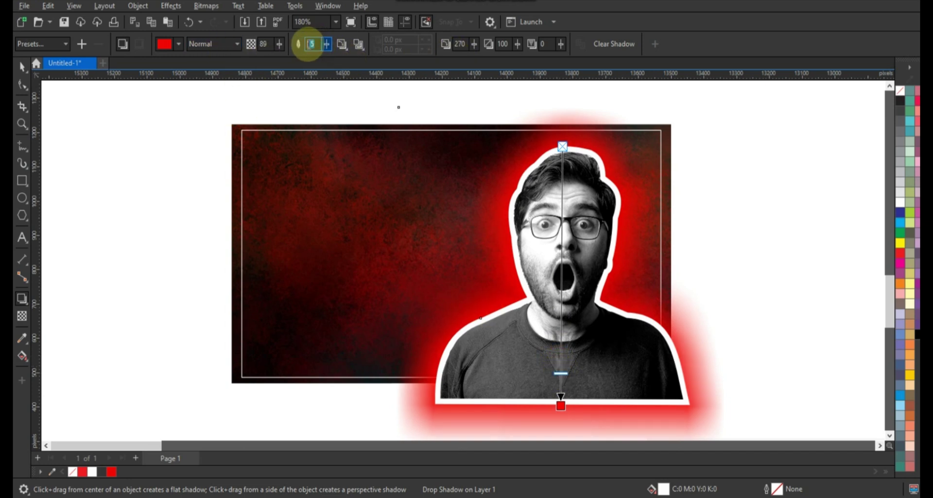
pyautogui.press('Return')
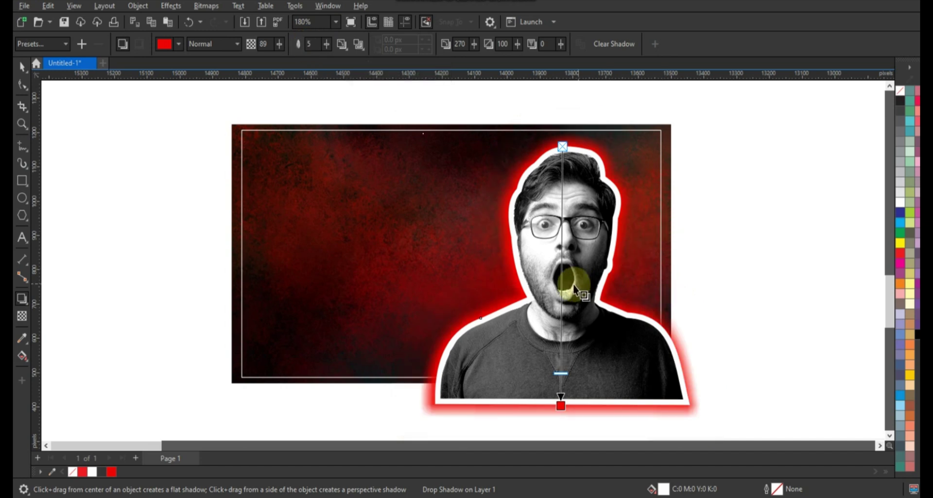
pyautogui.moveTo(559, 373); pyautogui.dragTo(561, 327)
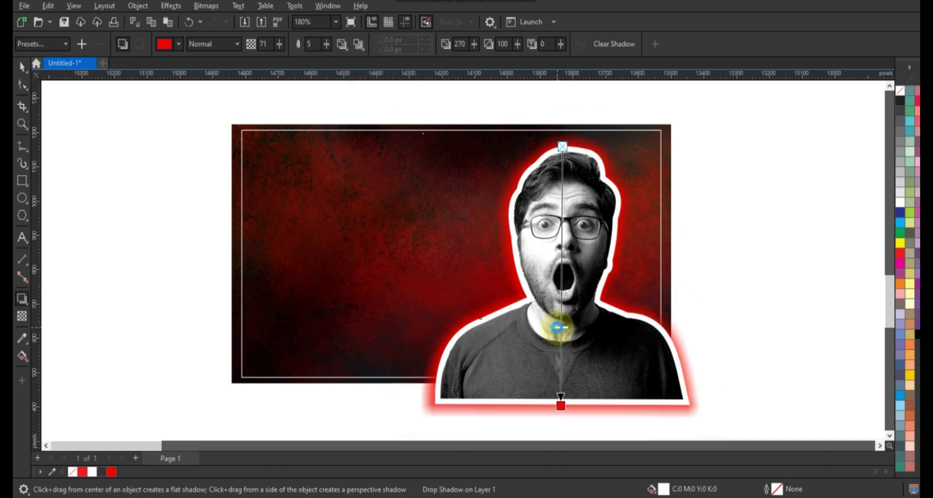
# Break the red drop shadow apart from the white contour shape and clear the selection
pyautogui.click(138, 6)
pyautogui.click(156, 283)
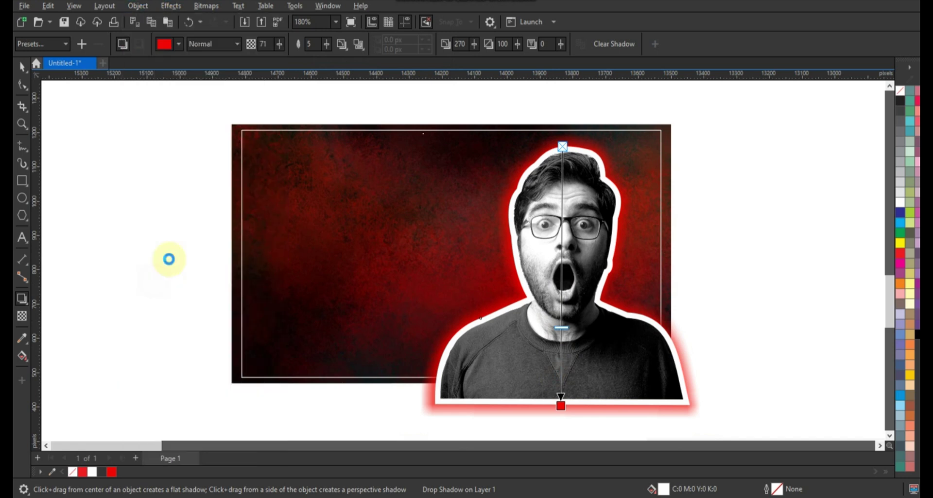
pyautogui.click(21, 66)
pyautogui.click(730, 155)
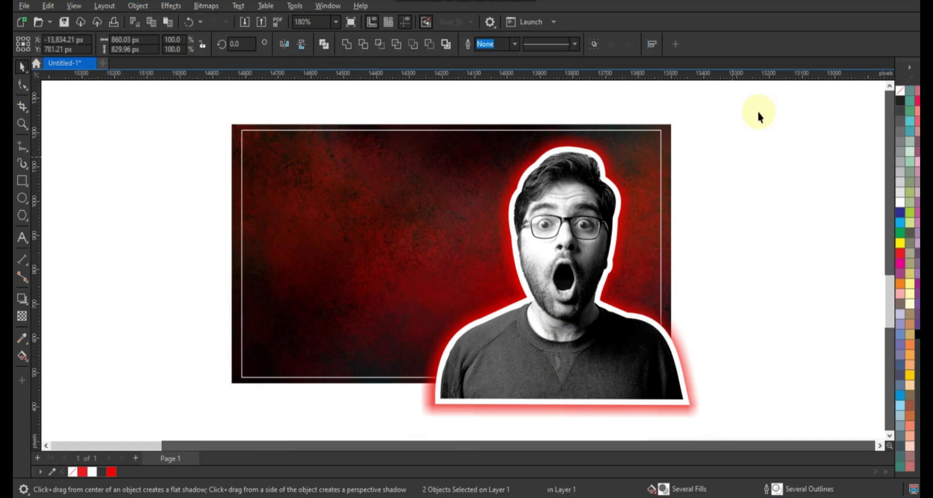
# Scale the man, contour and shadow together to 108.9% and move them about 30 px left and 23 px down
pyautogui.moveTo(759, 112); pyautogui.dragTo(404, 422)
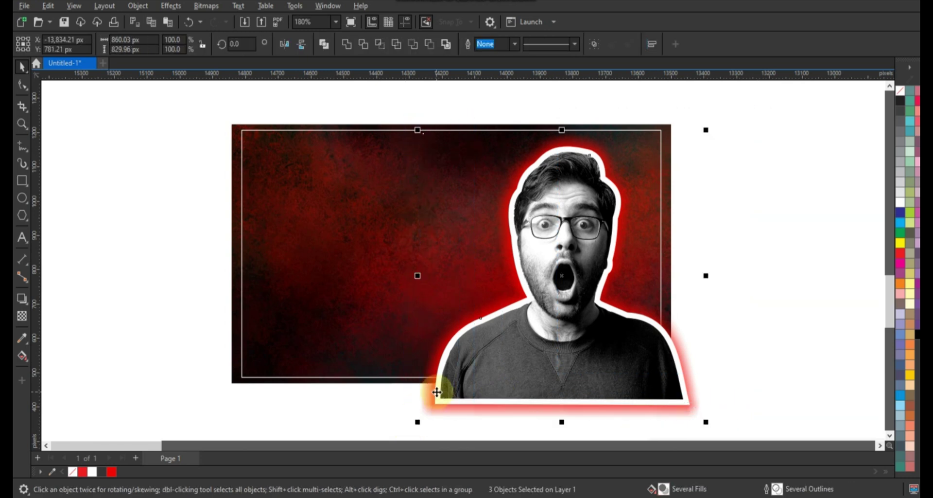
pyautogui.scroll(-1, 601, 396)
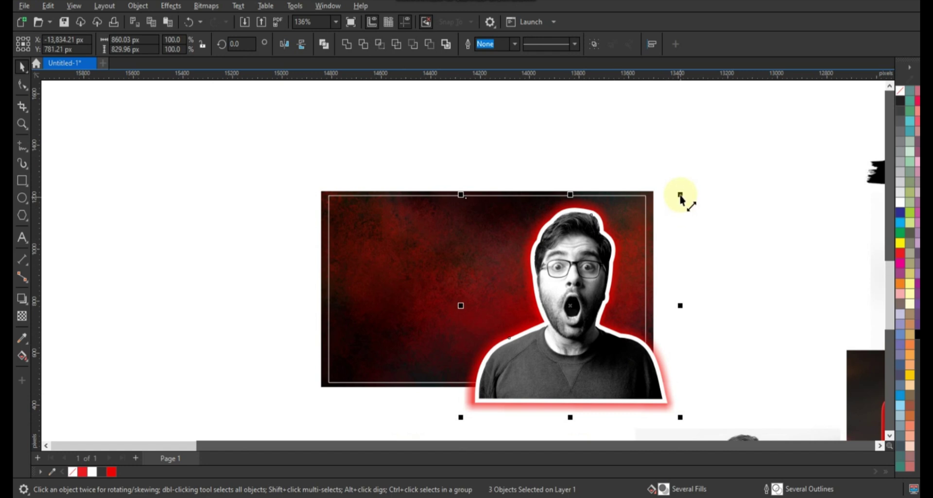
pyautogui.moveTo(680, 195)
pyautogui.mouseDown()
pyautogui.moveTo(699, 193)
pyautogui.moveTo(690, 186)
pyautogui.mouseUp()
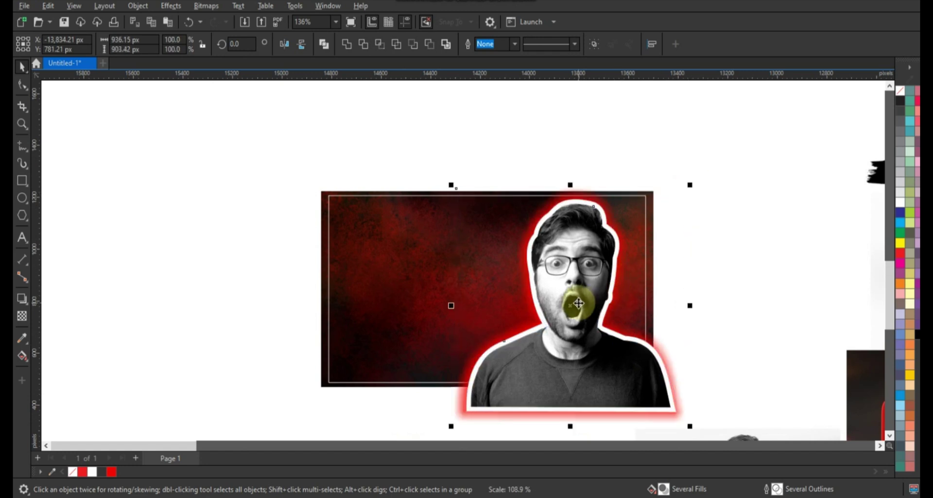
pyautogui.moveTo(569, 310); pyautogui.dragTo(569, 316)
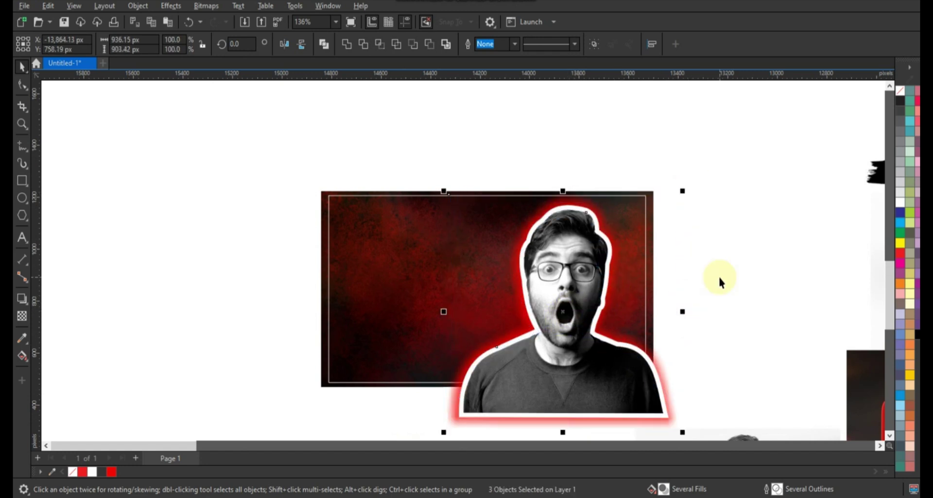
pyautogui.click(720, 279)
# Move the photo of the hand holding a blank card over the background's lower-left area and enlarge it to about 938 by 625 px
pyautogui.scroll(-2, 203, 236)
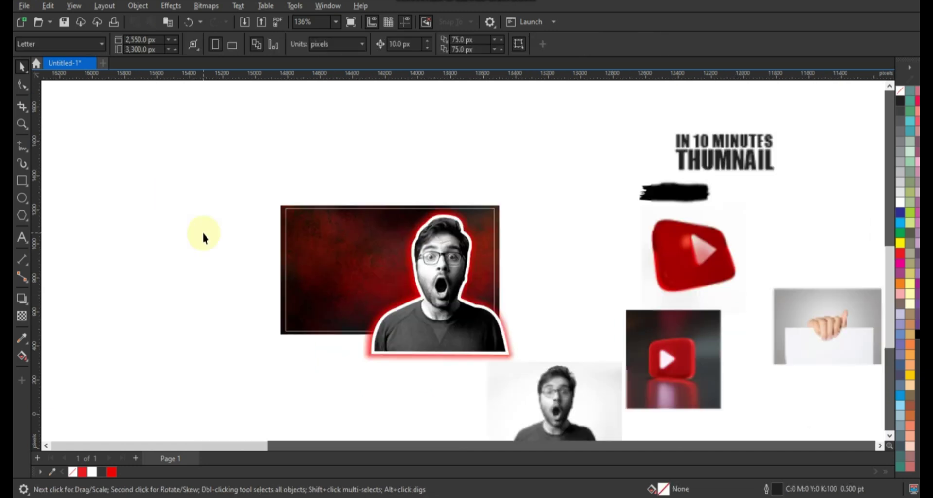
pyautogui.moveTo(835, 347); pyautogui.dragTo(335, 310)
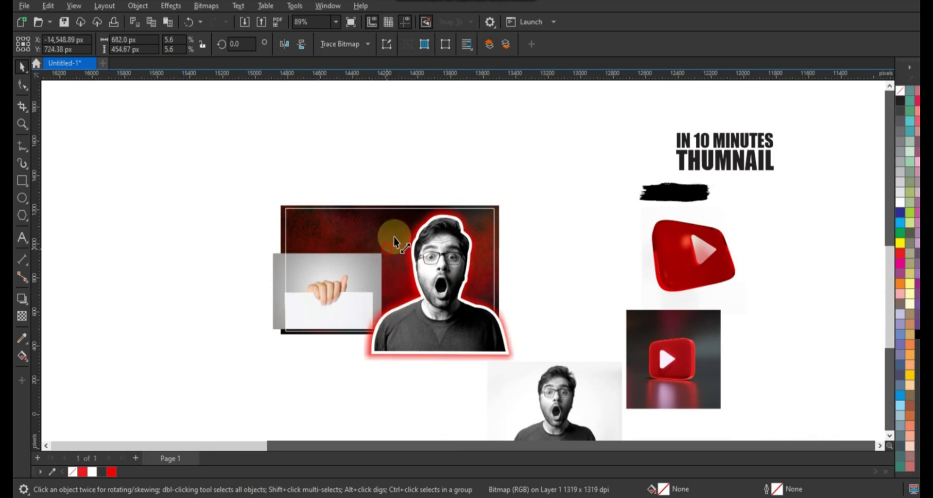
pyautogui.moveTo(394, 240); pyautogui.dragTo(406, 223)
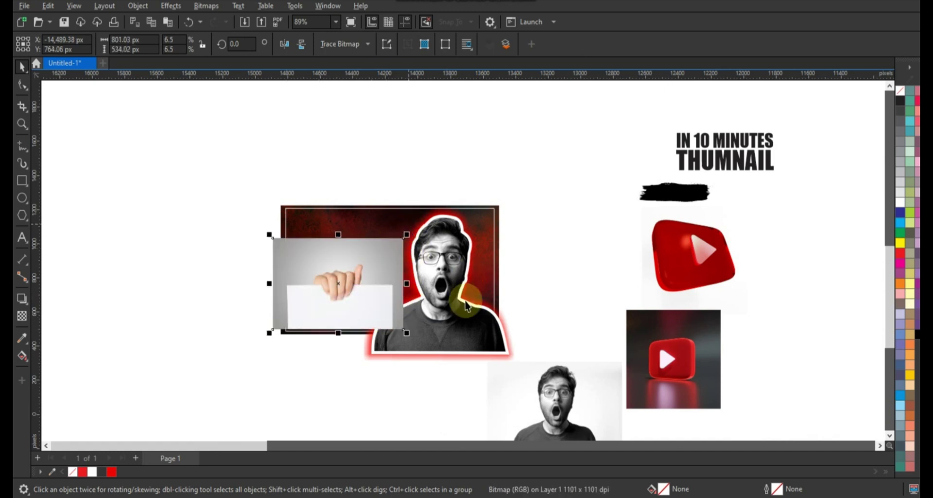
pyautogui.moveTo(407, 335); pyautogui.dragTo(430, 349)
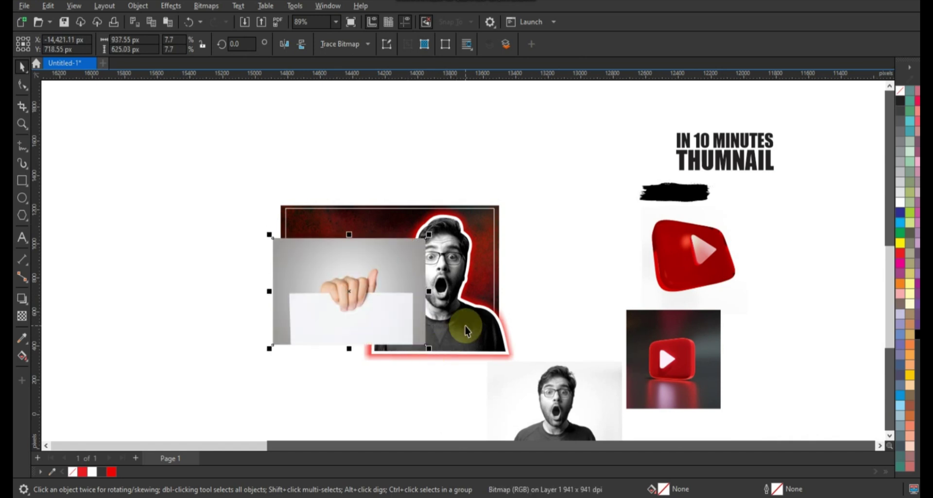
# Trace a closed straight-segment outline around the hand and the blank card in the photo with the Freehand tool
pyautogui.hotkey('shift', 'F2')
pyautogui.click(22, 146)
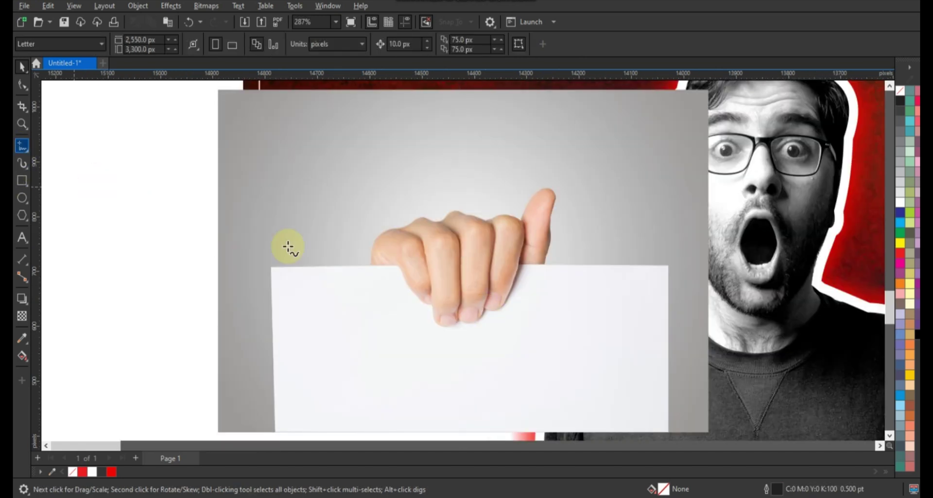
pyautogui.doubleClick(368, 267)
pyautogui.doubleClick(401, 229)
pyautogui.doubleClick(425, 222)
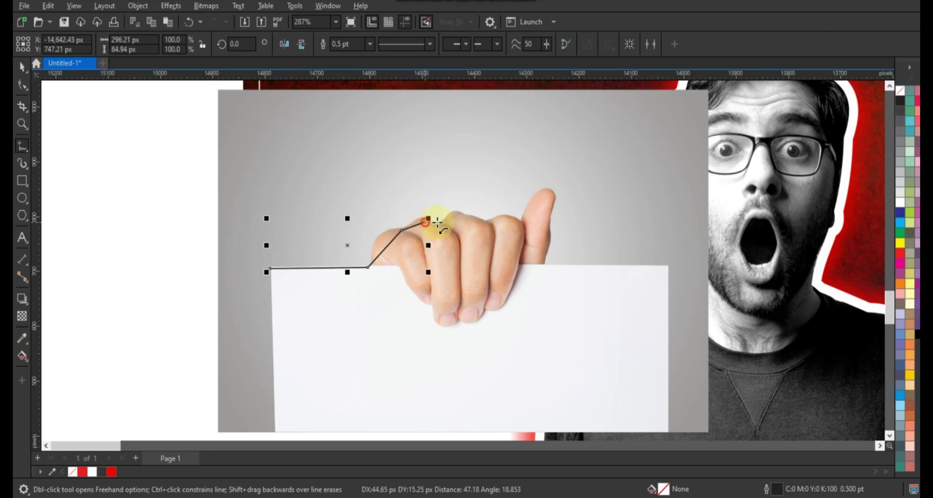
pyautogui.doubleClick(448, 216)
pyautogui.doubleClick(485, 223)
pyautogui.doubleClick(522, 222)
pyautogui.doubleClick(554, 204)
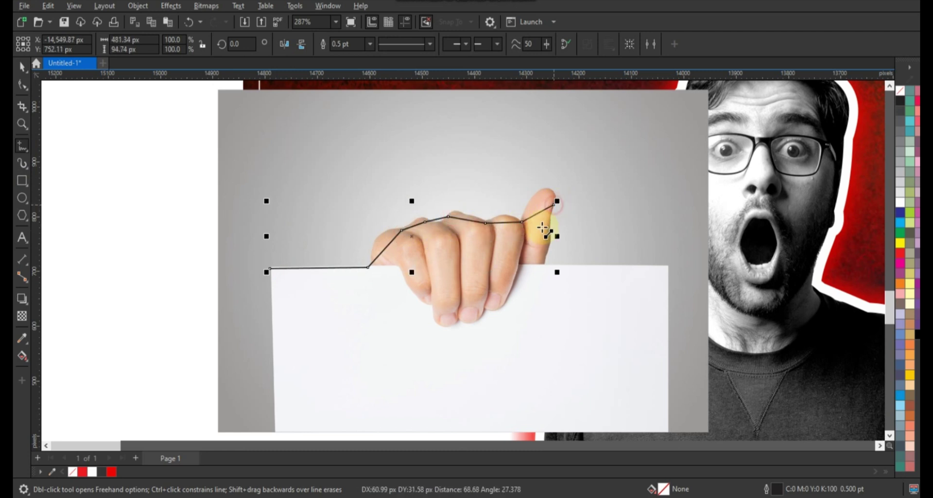
pyautogui.doubleClick(547, 230)
pyautogui.doubleClick(543, 265)
pyautogui.doubleClick(669, 266)
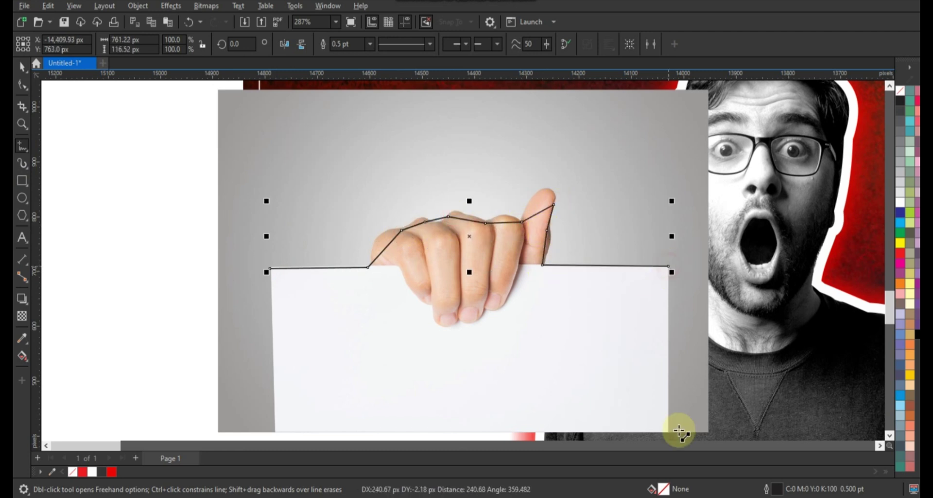
pyautogui.doubleClick(666, 430)
pyautogui.doubleClick(275, 430)
pyautogui.click(270, 268)
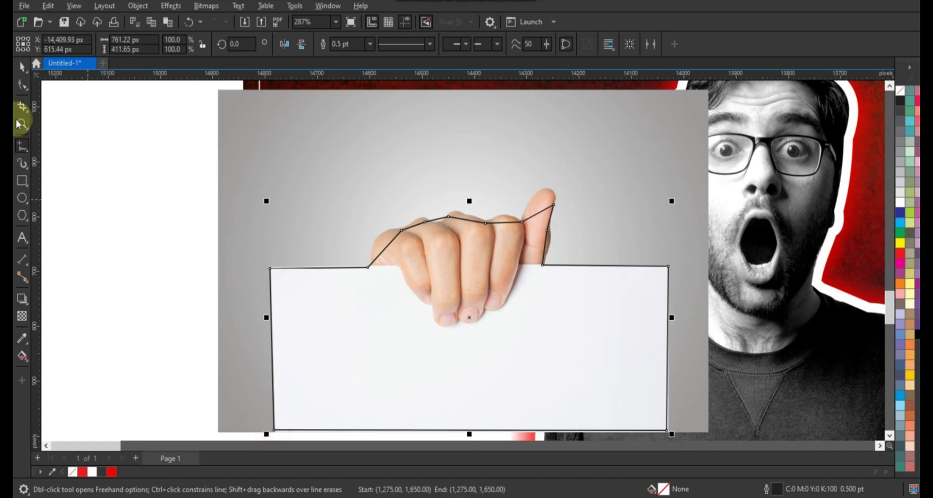
# Bend the traced outline's segments with the Shape tool to follow the curves of the knuckles and thumb
pyautogui.press('F10')
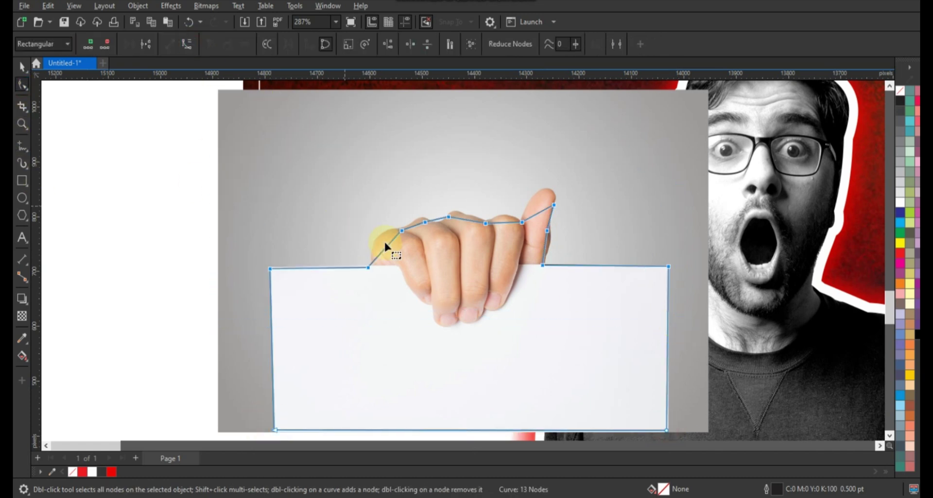
pyautogui.click(384, 241)
pyautogui.moveTo(385, 241); pyautogui.dragTo(384, 239)
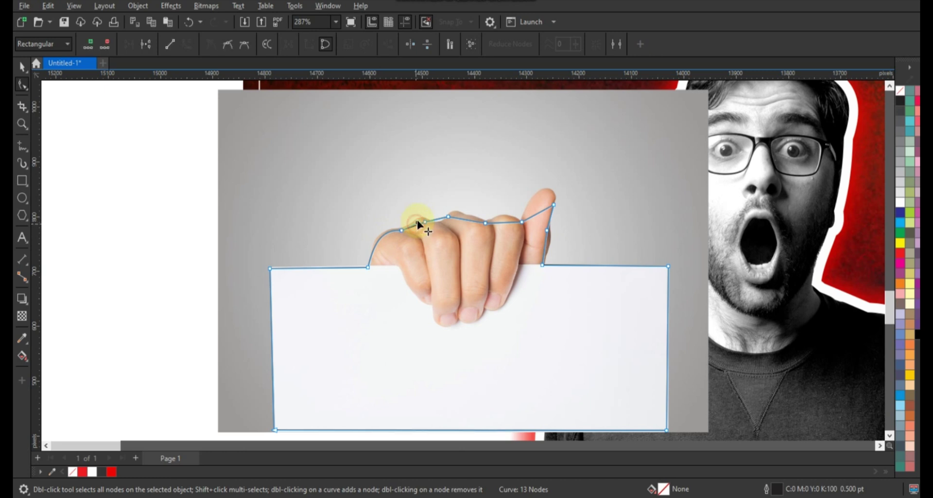
pyautogui.click(436, 221)
pyautogui.moveTo(436, 220)
pyautogui.mouseDown()
pyautogui.moveTo(501, 216)
pyautogui.moveTo(554, 174)
pyautogui.mouseUp()
pyautogui.moveTo(548, 239); pyautogui.dragTo(551, 239)
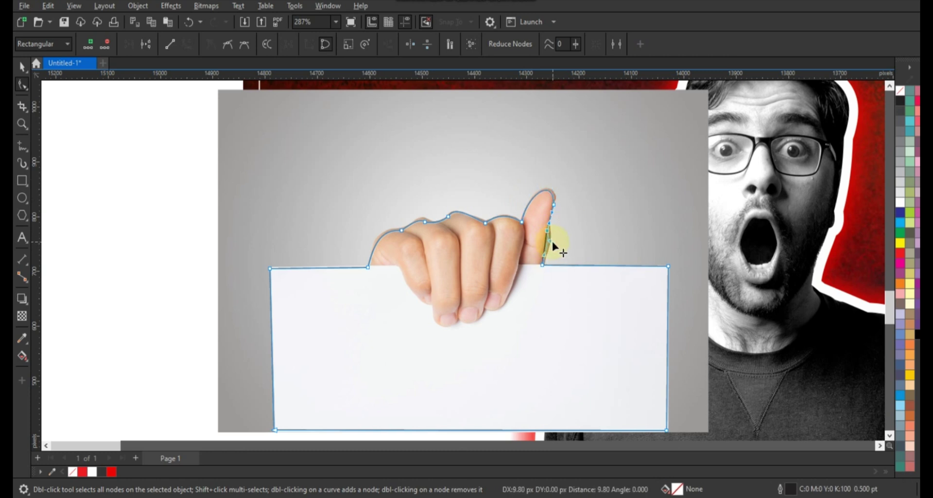
# PowerClip the hand photo inside the traced outline
pyautogui.click(23, 69)
pyautogui.rightClick(619, 213)
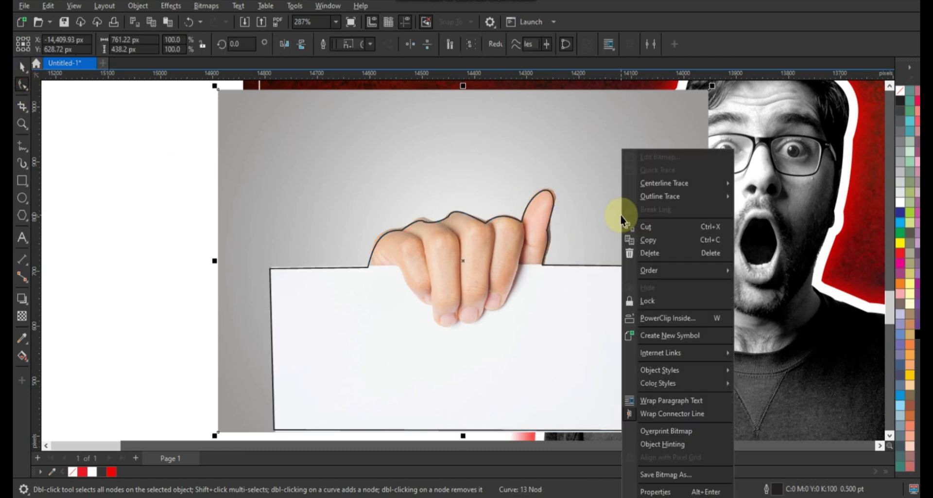
pyautogui.click(657, 318)
pyautogui.click(610, 305)
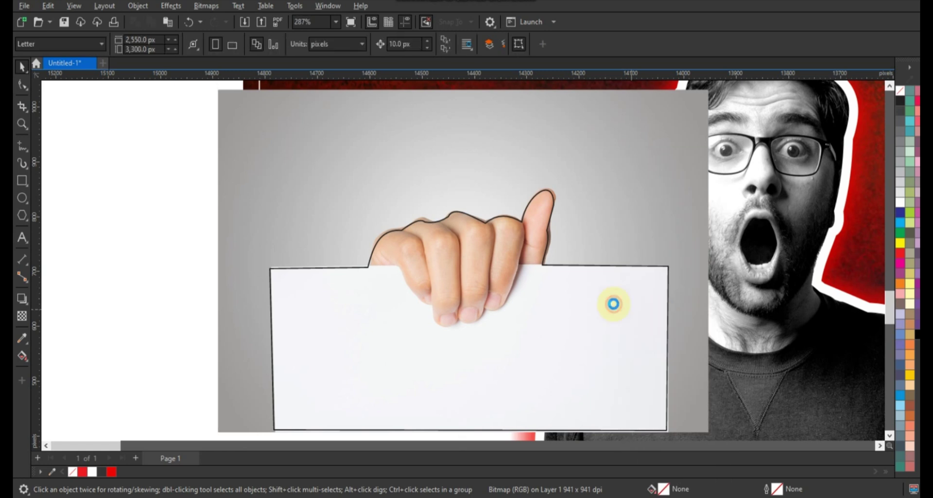
# Enlarge the clipped hand and card to 109.3%, about 832 by 479 px, keeping their upper-left corner in place
pyautogui.scroll(-2, 333, 272)
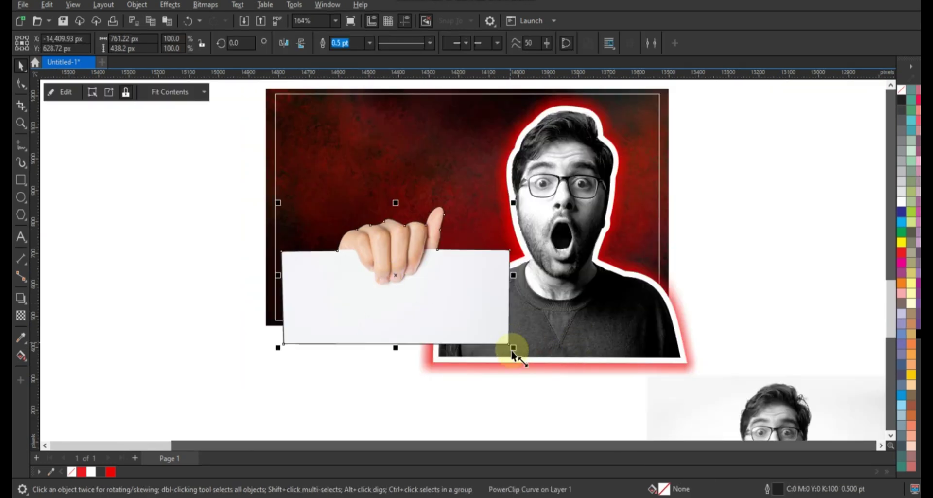
pyautogui.moveTo(516, 358); pyautogui.dragTo(533, 374)
pyautogui.click(482, 325)
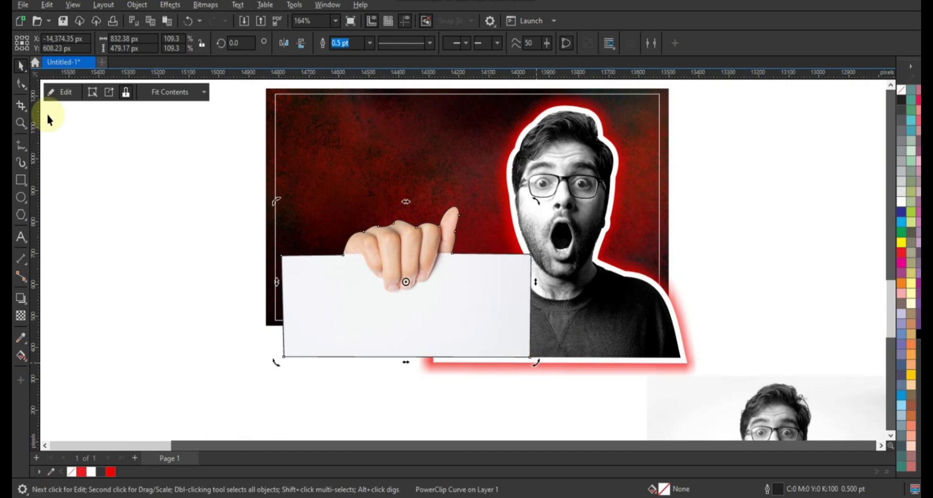
# Shift the card's right-edge nodes about 63 px inward and scale the clipped hand and card to 91.7%
pyautogui.click(21, 84)
pyautogui.moveTo(513, 235); pyautogui.dragTo(513, 359)
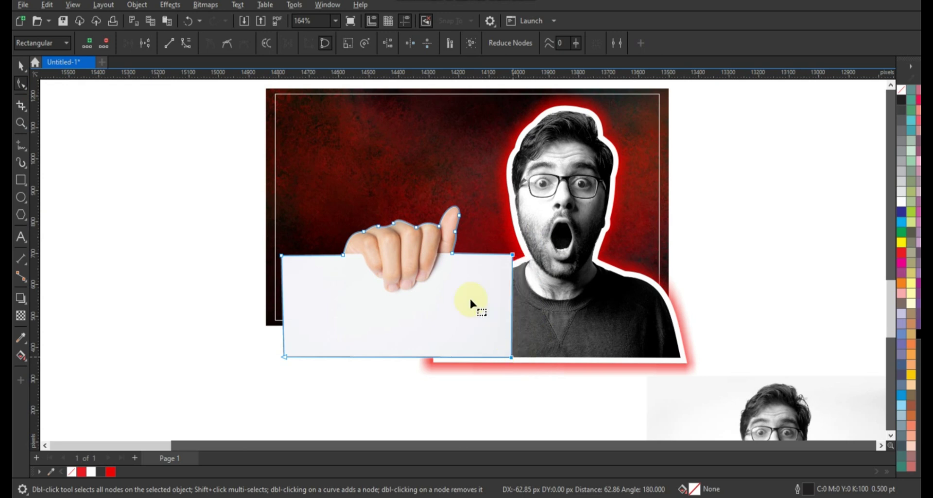
pyautogui.press('space')
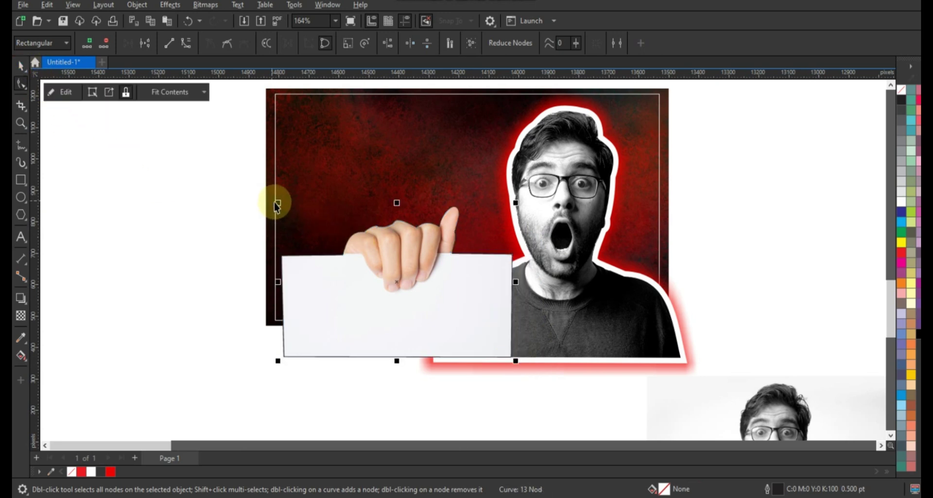
pyautogui.moveTo(284, 214); pyautogui.dragTo(302, 227)
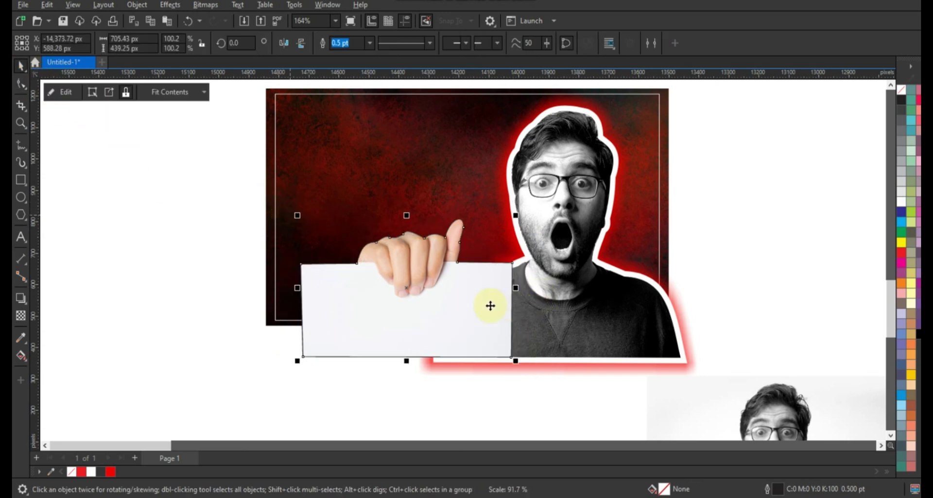
# Shift the clipped hand and card slightly toward the man and rotate them 7.222 degrees
pyautogui.moveTo(504, 305); pyautogui.dragTo(504, 301)
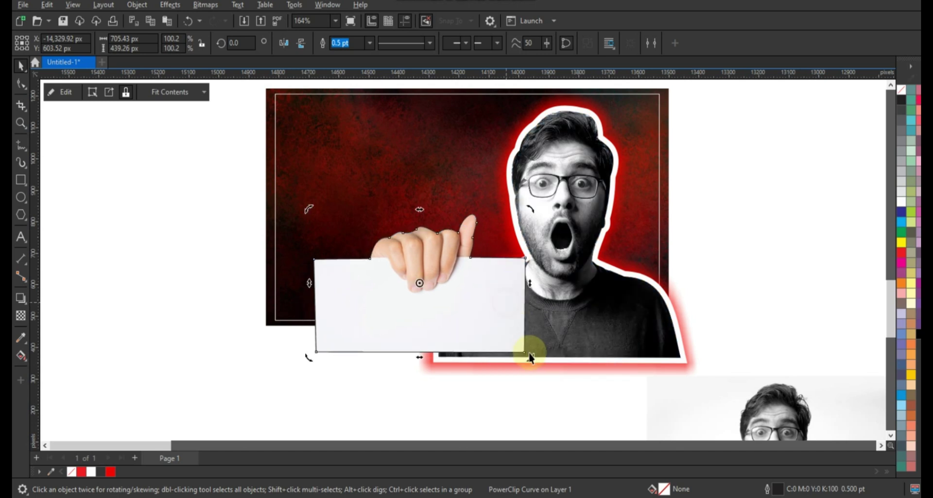
pyautogui.click(527, 354)
pyautogui.moveTo(533, 358); pyautogui.dragTo(534, 341)
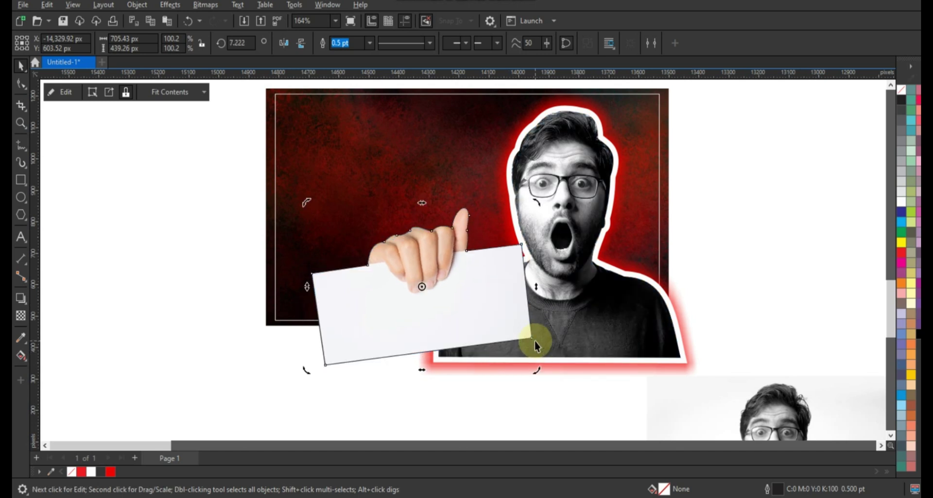
pyautogui.click(764, 302)
# Remove the 0.5 pt outline from the clipped hand and card
pyautogui.click(431, 292)
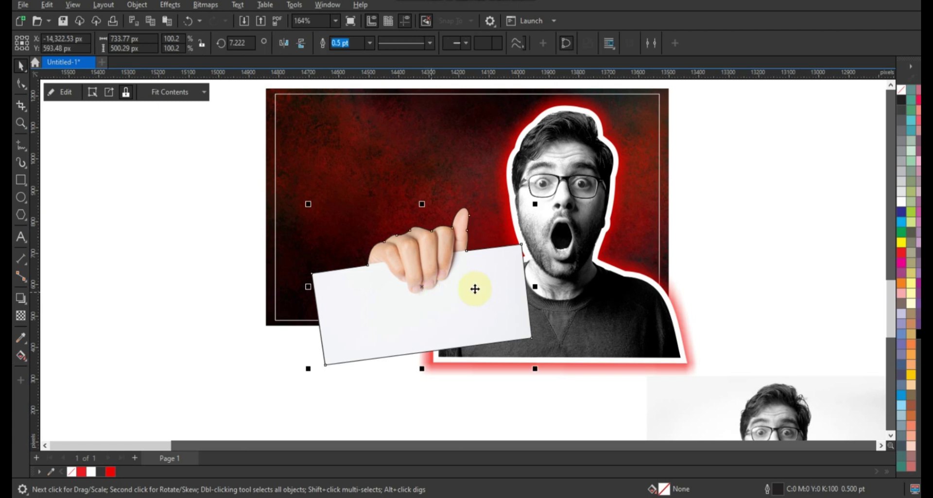
pyautogui.rightClick(901, 92)
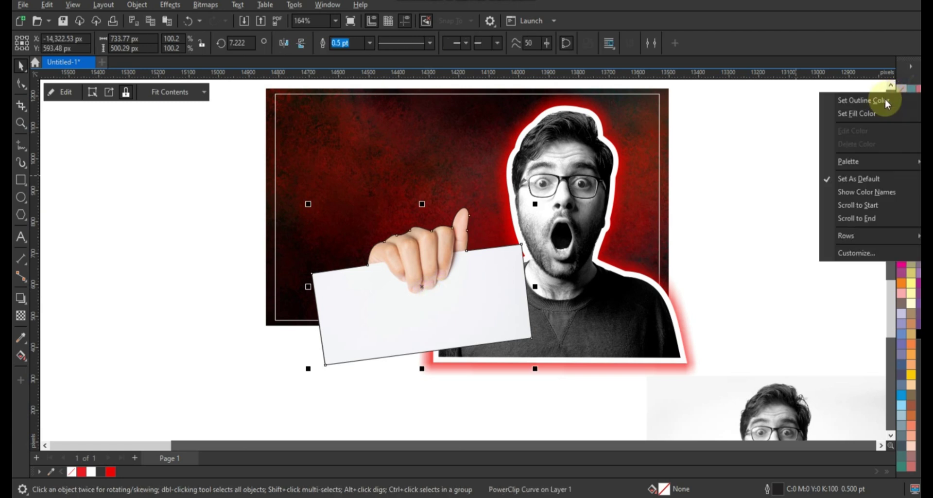
pyautogui.click(882, 101)
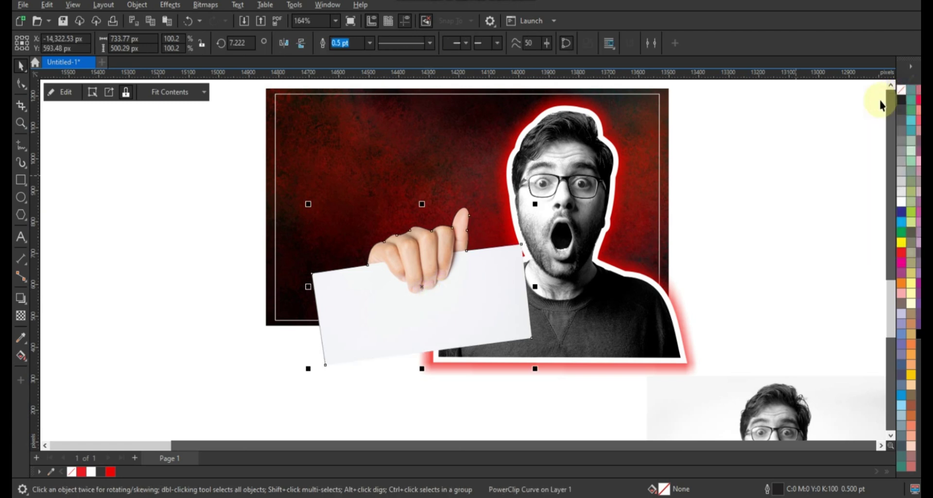
# Add a one-step outside contour with a 15.71 px offset around the clipped hand and card
pyautogui.click(24, 301)
pyautogui.click(39, 308)
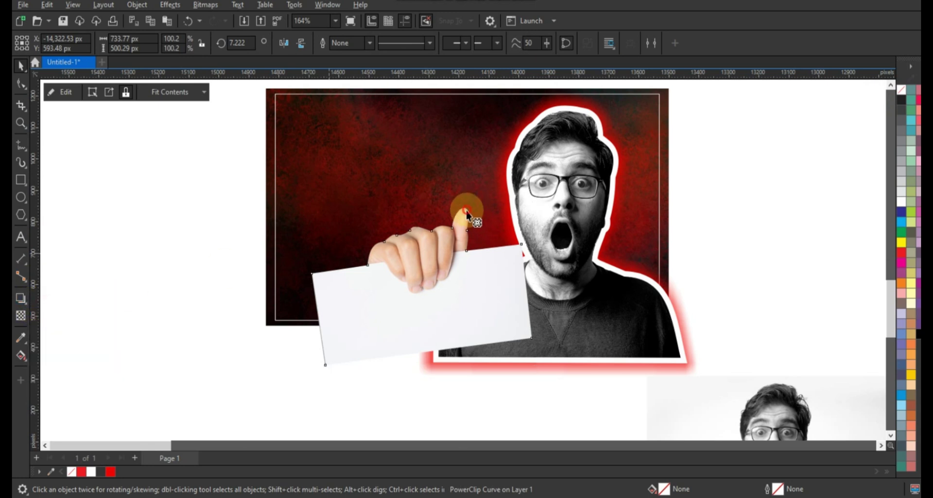
pyautogui.click(464, 210)
pyautogui.hotkey('ctrl', 'z')
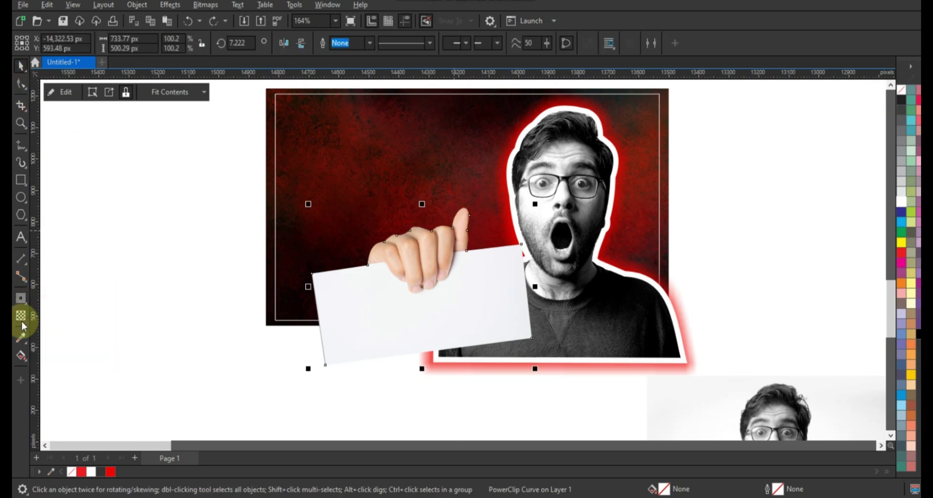
pyautogui.click(21, 298)
pyautogui.moveTo(463, 220); pyautogui.dragTo(474, 207)
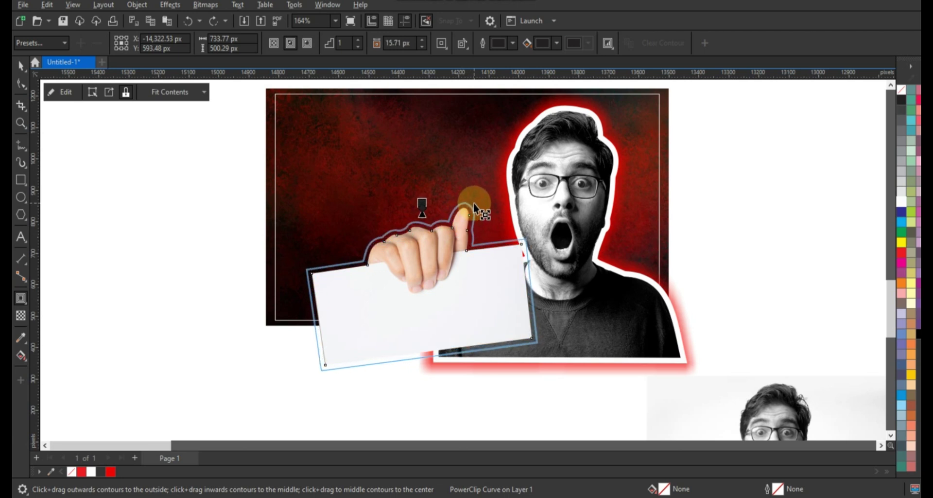
pyautogui.moveTo(475, 207); pyautogui.dragTo(489, 206)
# Break the contour apart from the hand and card and fill the separated shape white
pyautogui.click(21, 65)
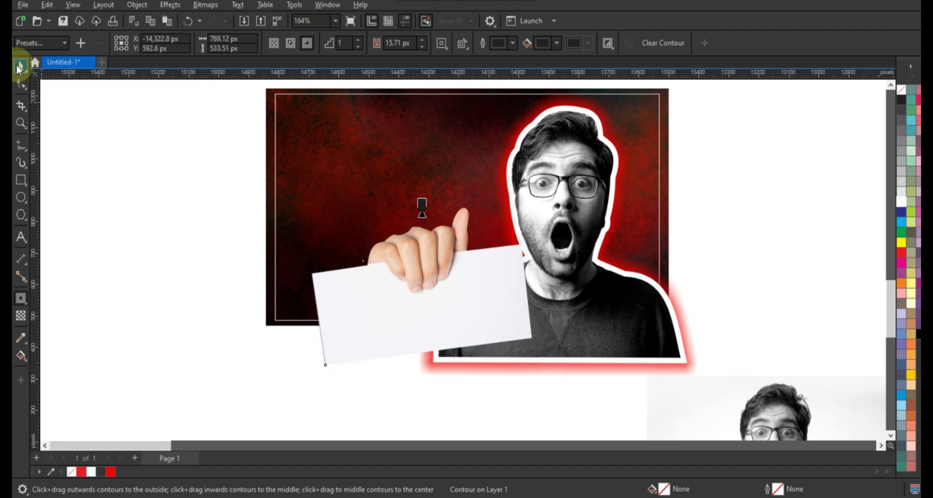
pyautogui.click(136, 5)
pyautogui.click(138, 278)
pyautogui.click(419, 225)
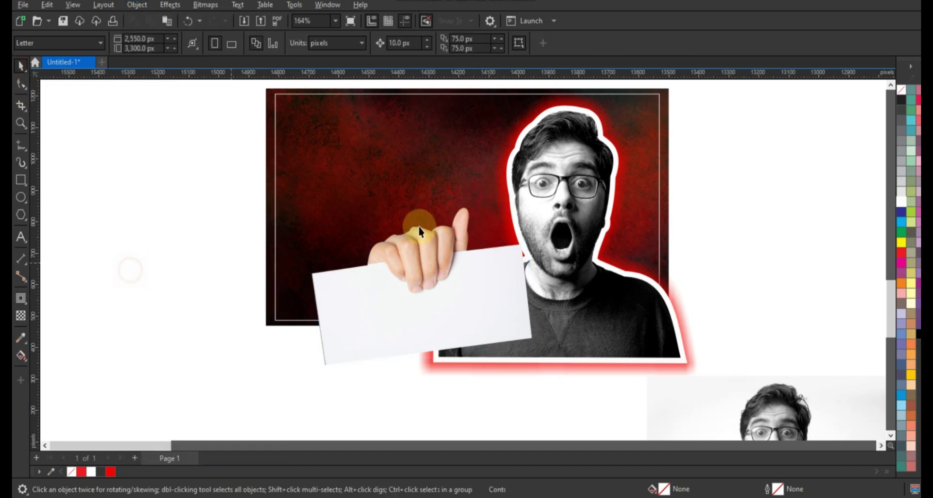
pyautogui.click(902, 201)
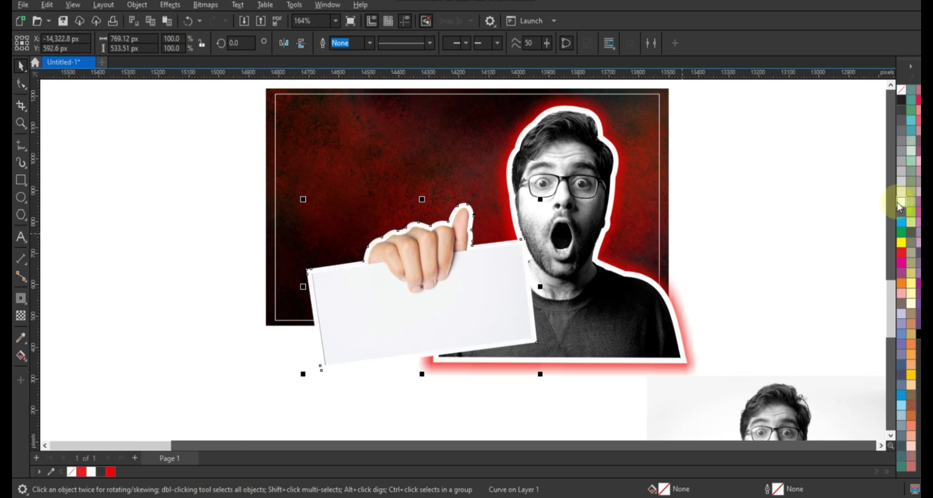
# Weld the hand and card's white outline shape to the man's white outline shape
pyautogui.keyDown('shift'); pyautogui.click(588, 113); pyautogui.keyUp('shift')
pyautogui.click(344, 44)
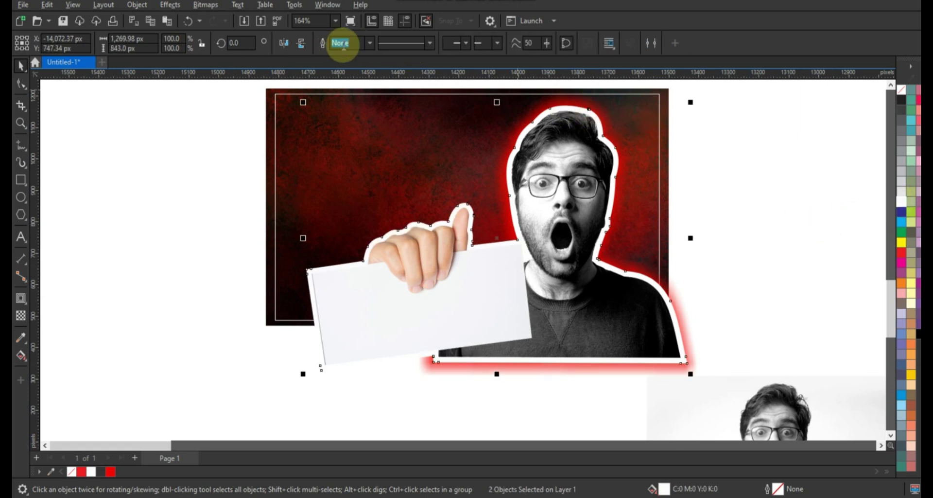
pyautogui.click(798, 262)
# Convert the hand photo inside the PowerClip to a 300 dpi Grayscale (8-bit) bitmap and finish editing the contents
pyautogui.click(448, 293)
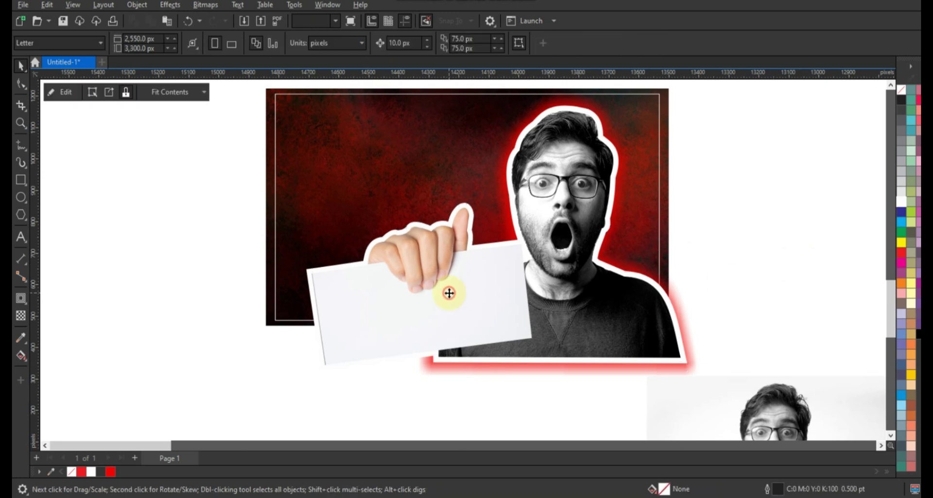
pyautogui.doubleClick(442, 291)
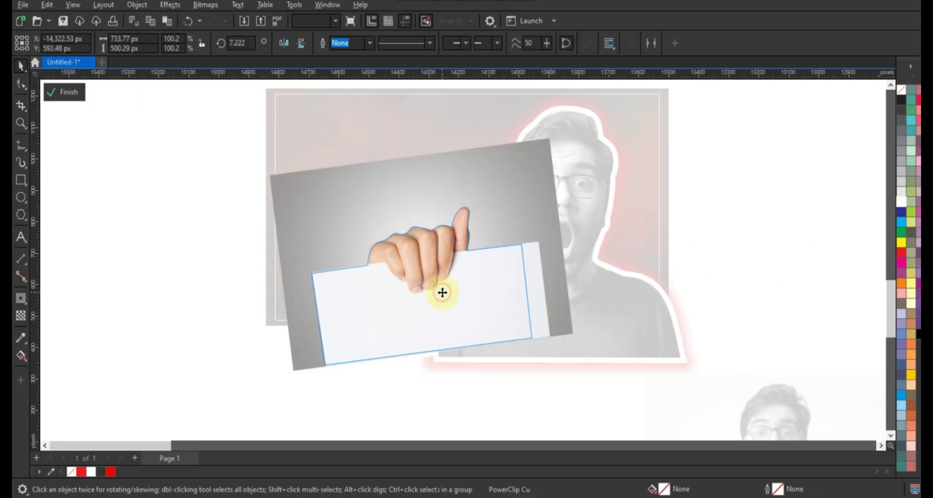
pyautogui.click(207, 6)
pyautogui.click(223, 17)
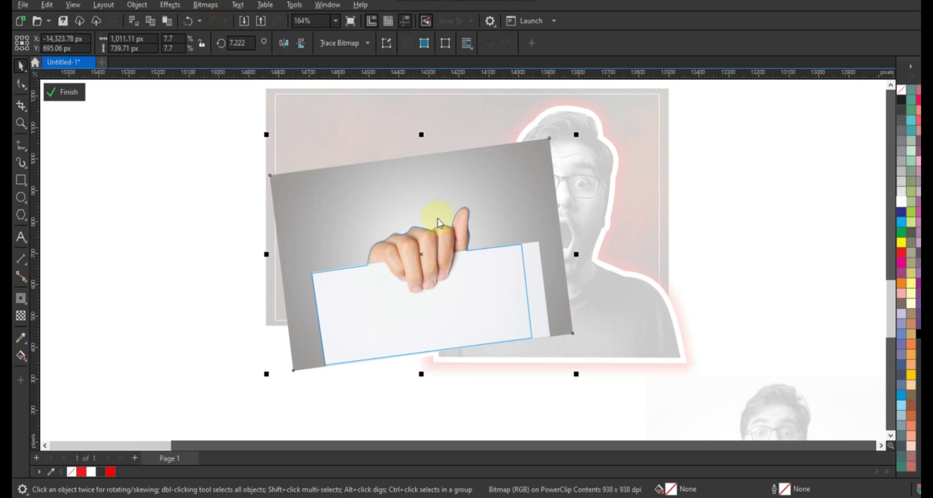
pyautogui.click(491, 212)
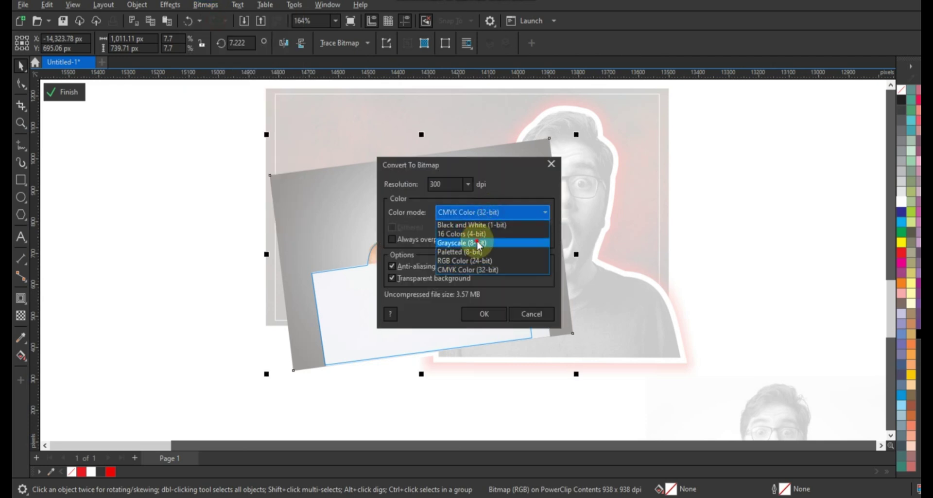
pyautogui.click(435, 241)
pyautogui.click(486, 312)
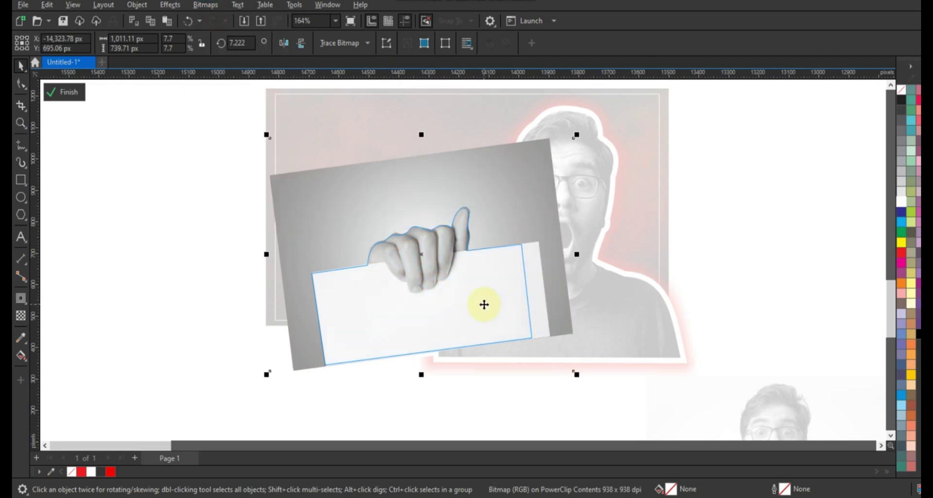
pyautogui.keyDown('ctrl'); pyautogui.click(484, 304); pyautogui.keyUp('ctrl')
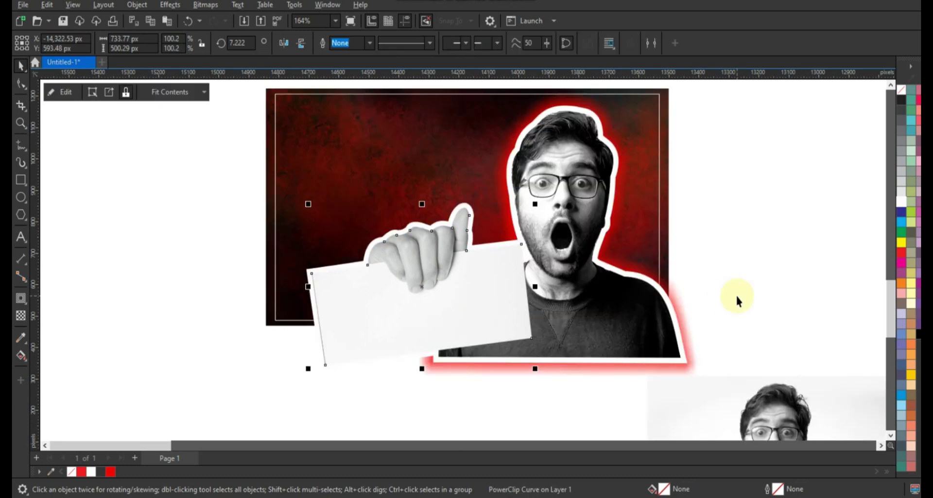
# Darken the clipped hand photo with a Gamma value of 0.45 and finish editing the PowerClip contents
pyautogui.keyDown('ctrl'); pyautogui.click(426, 290); pyautogui.keyUp('ctrl')
pyautogui.click(179, 8)
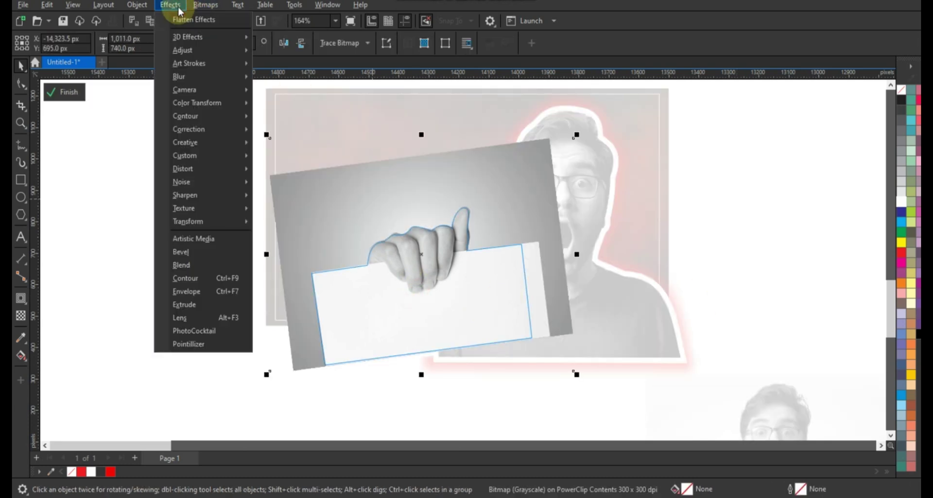
pyautogui.moveTo(250, 50)
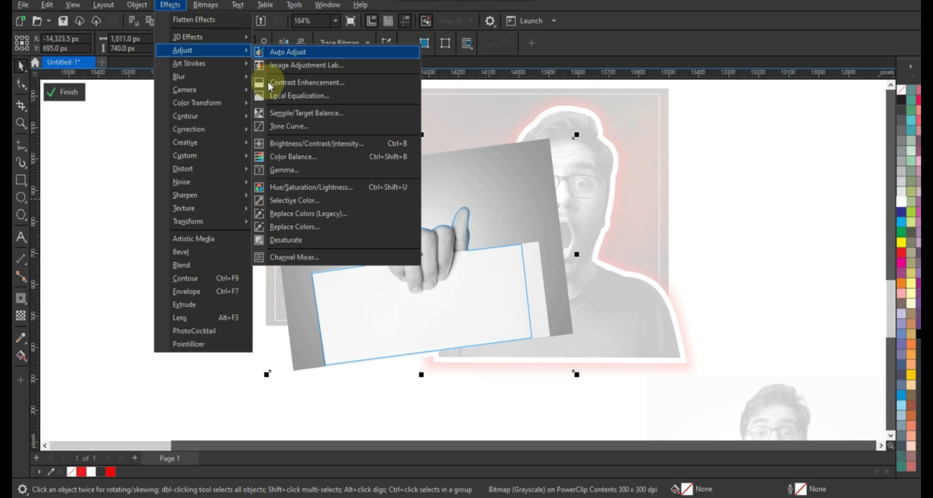
pyautogui.click(270, 168)
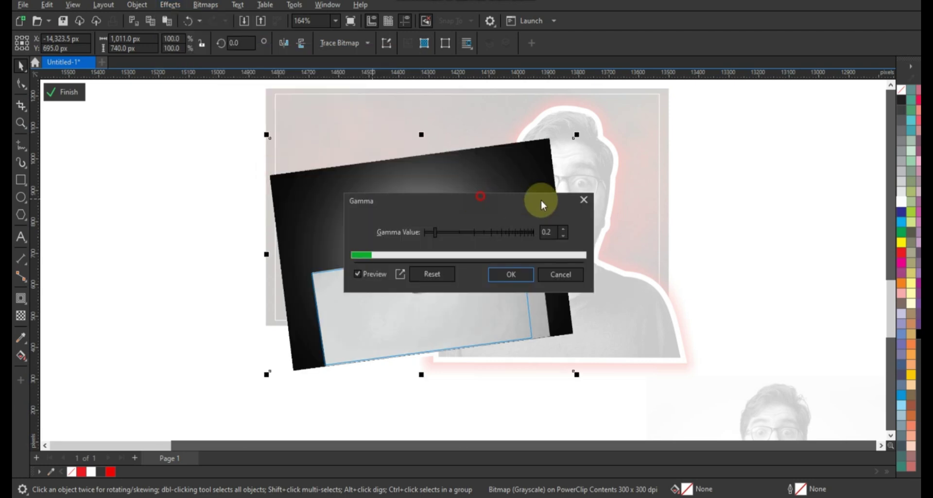
pyautogui.moveTo(372, 197); pyautogui.dragTo(656, 206)
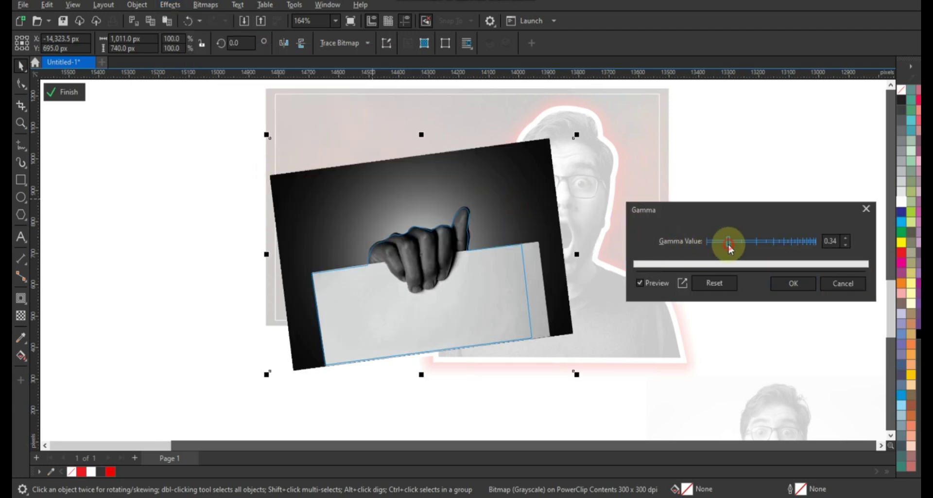
pyautogui.moveTo(729, 246); pyautogui.dragTo(733, 241)
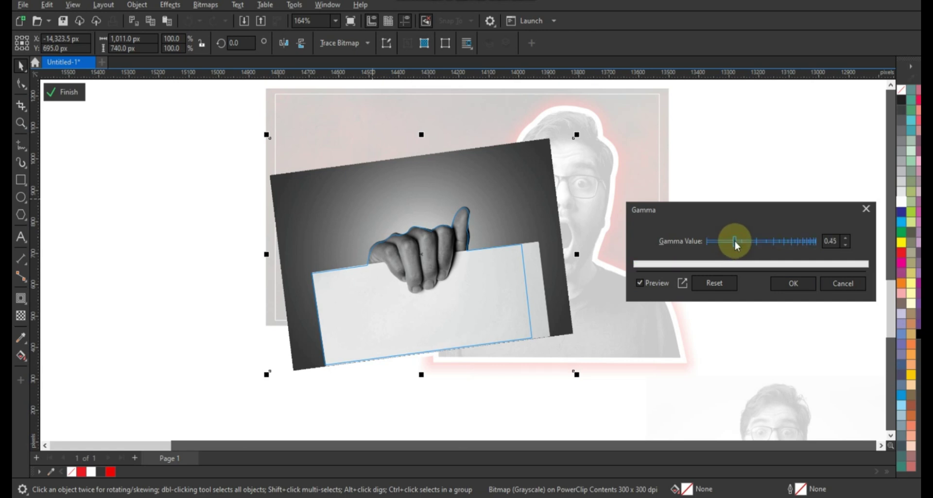
pyautogui.click(778, 286)
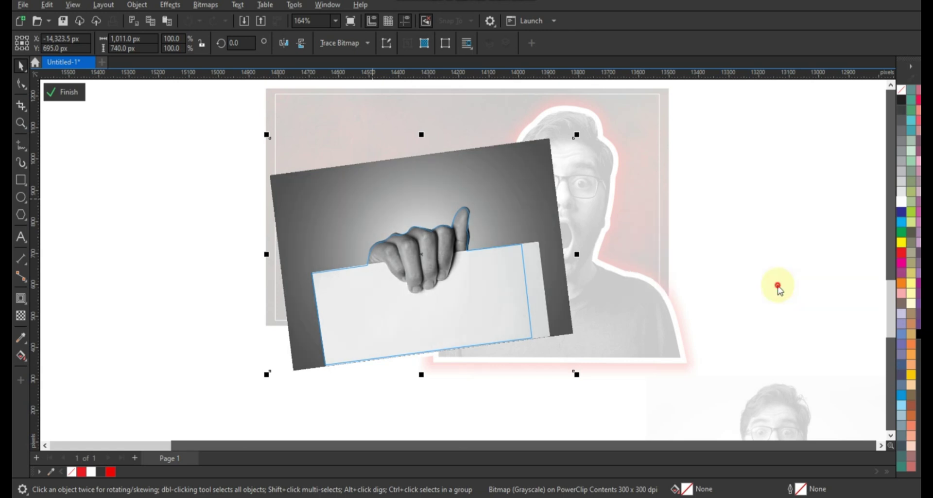
pyautogui.keyDown('ctrl'); pyautogui.click(778, 285); pyautogui.keyUp('ctrl')
pyautogui.click(777, 284)
pyautogui.moveTo(174, 168); pyautogui.dragTo(238, 206)
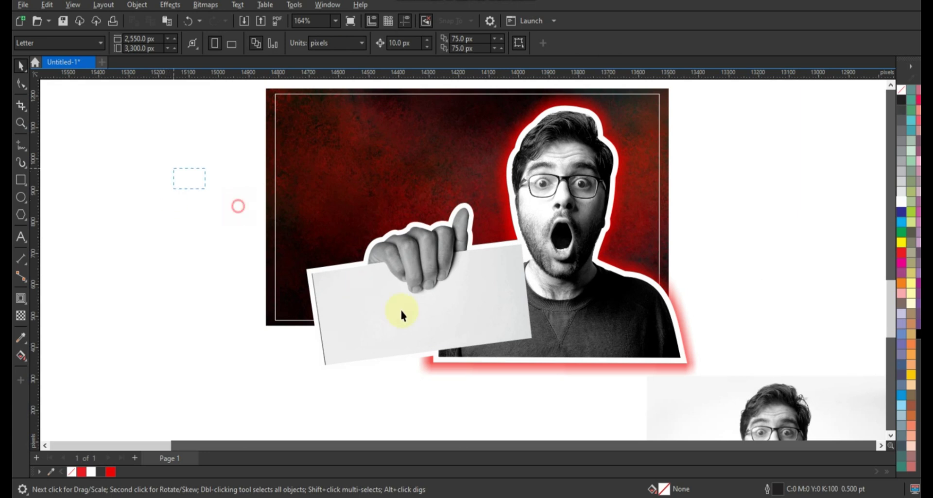
# Nudge the two left-edge nodes of the card's clipping outline about 10 px inward with the Shape tool
pyautogui.moveTo(544, 371); pyautogui.dragTo(544, 369)
pyautogui.click(21, 84)
pyautogui.moveTo(313, 277); pyautogui.dragTo(337, 380)
pyautogui.press('Right')
pyautogui.press('space')
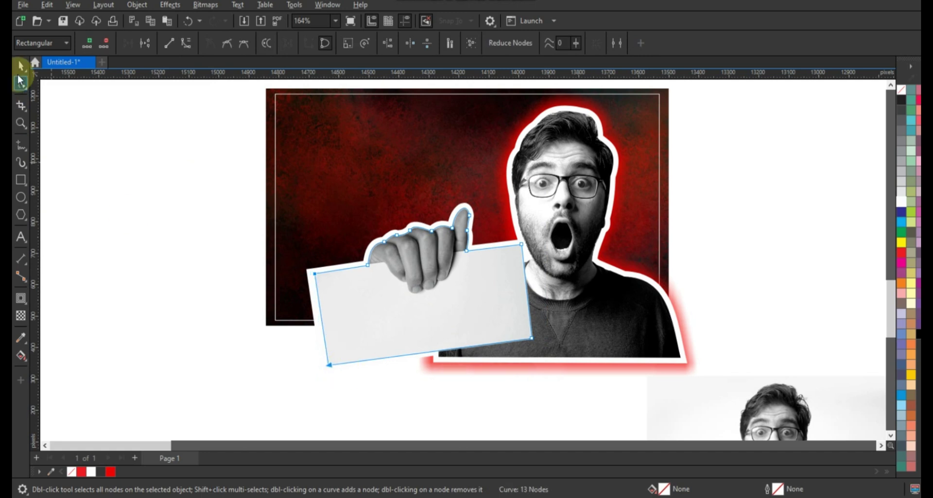
pyautogui.click(173, 251)
# Examine the combined white outline around the man and the hand by selecting it
pyautogui.scroll(-2, 174, 251)
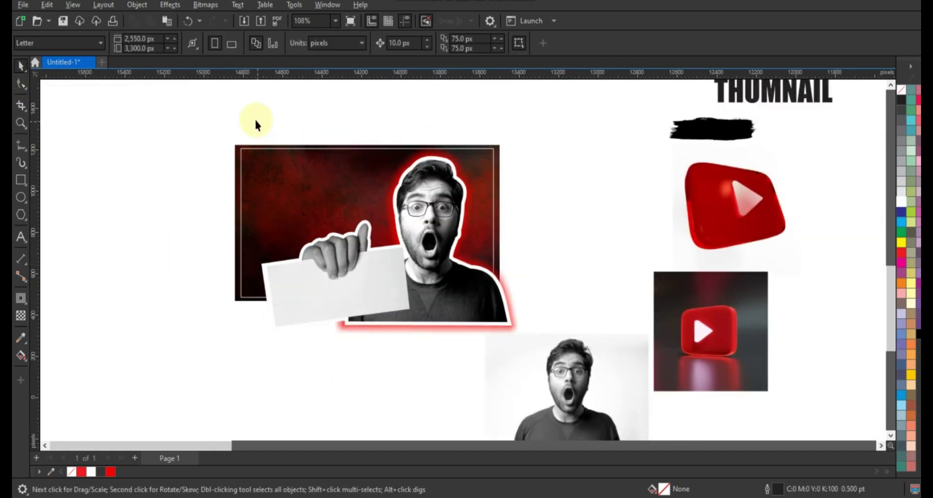
pyautogui.moveTo(253, 119); pyautogui.dragTo(538, 349)
pyautogui.click(317, 242)
pyautogui.click(486, 173)
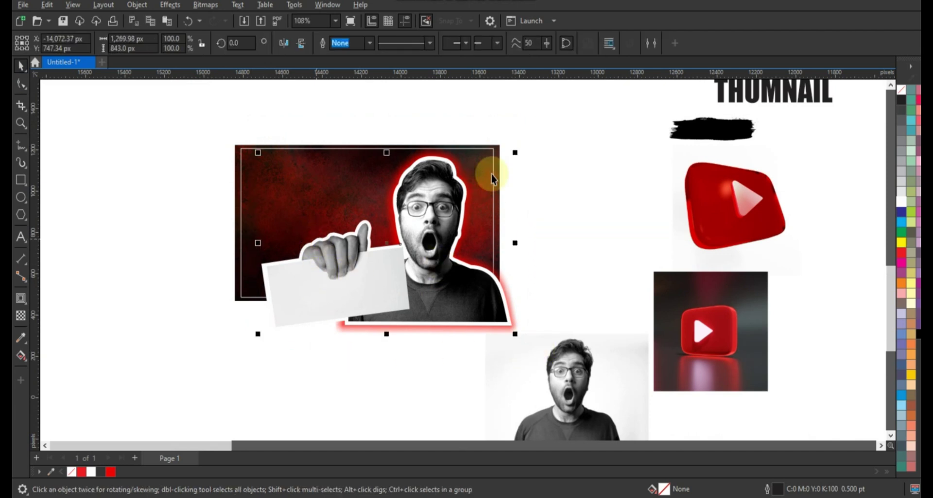
pyautogui.click(533, 163)
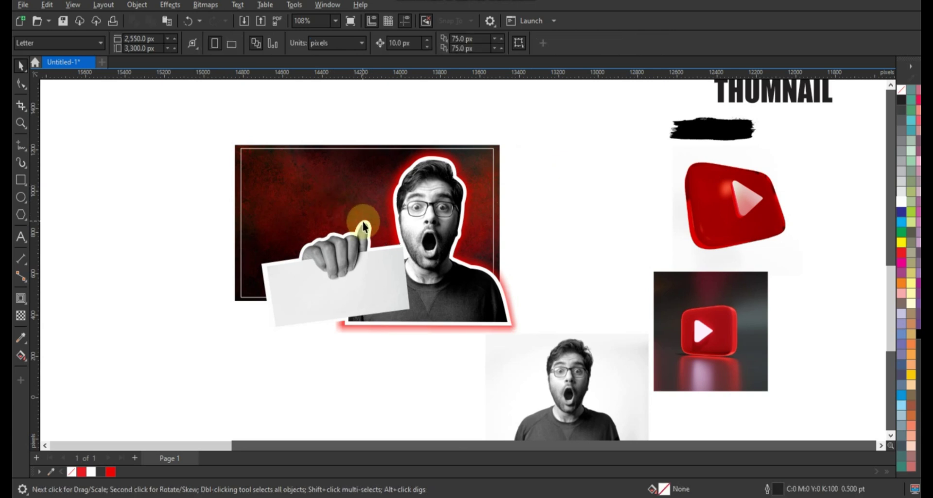
pyautogui.click(243, 221)
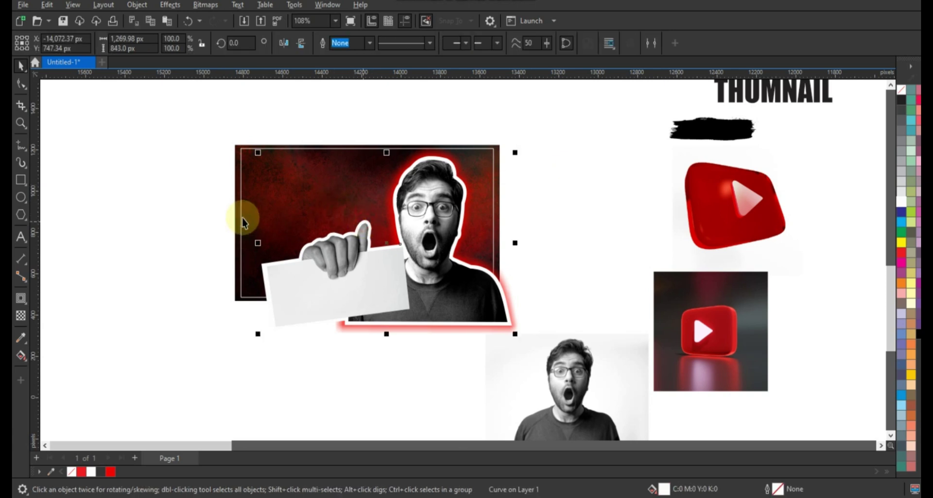
pyautogui.click(209, 216)
# Try deleting the blurred red glow behind the man, and undo the deletion
pyautogui.click(510, 302)
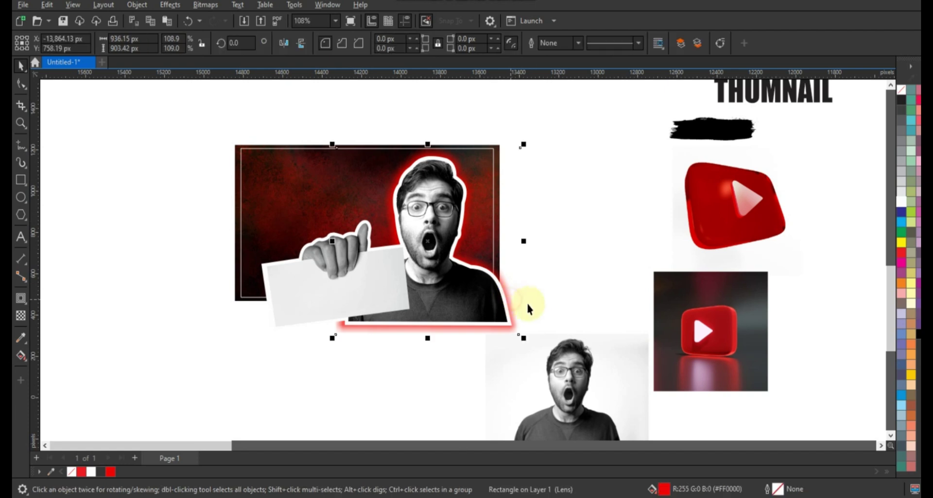
pyautogui.press('Delete')
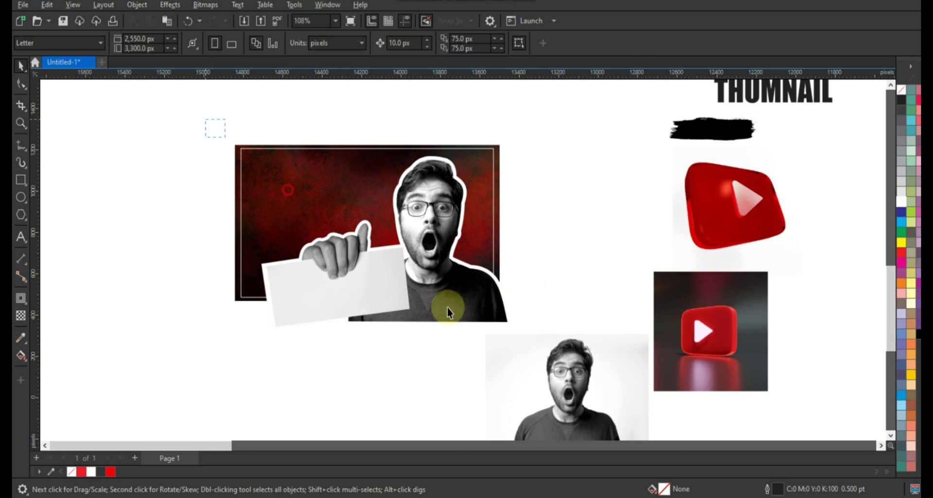
pyautogui.hotkey('ctrl', 'z')
pyautogui.click(561, 255)
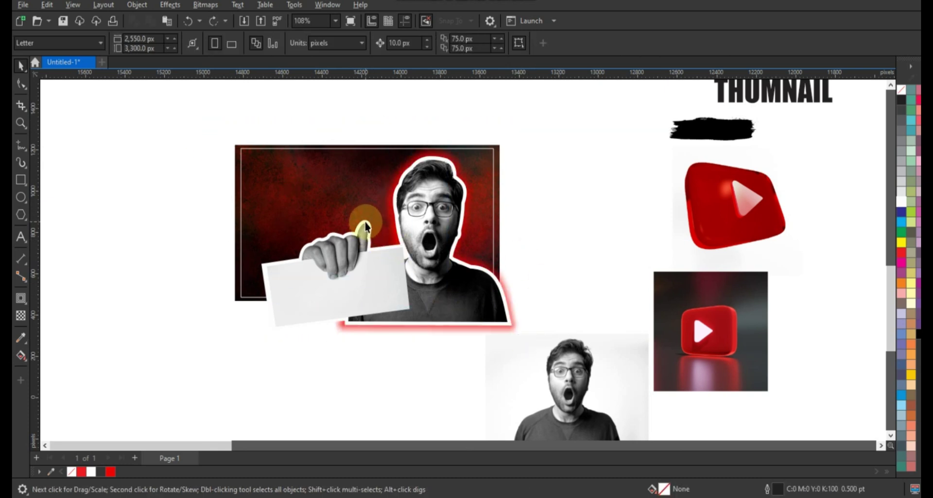
# Apply a drop shadow to the combined white outline around the man and hand, with the feathering direction set to Outside
pyautogui.click(366, 226)
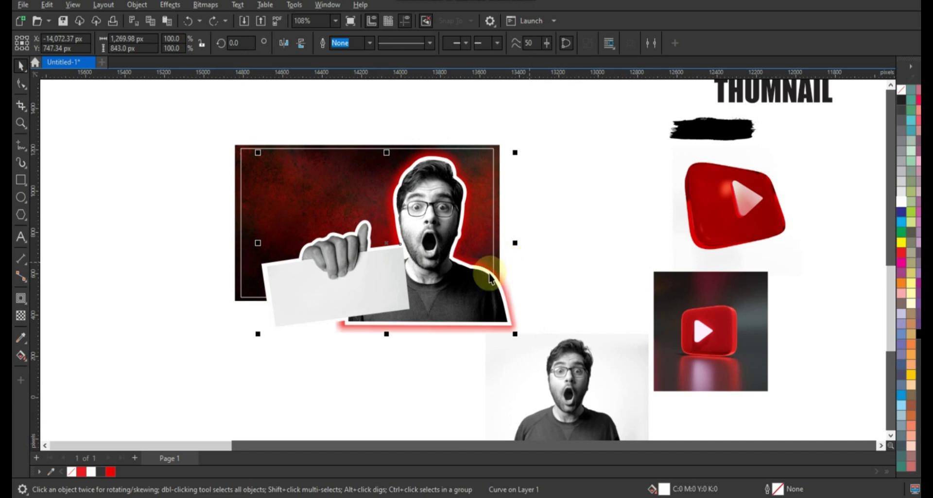
pyautogui.click(24, 300)
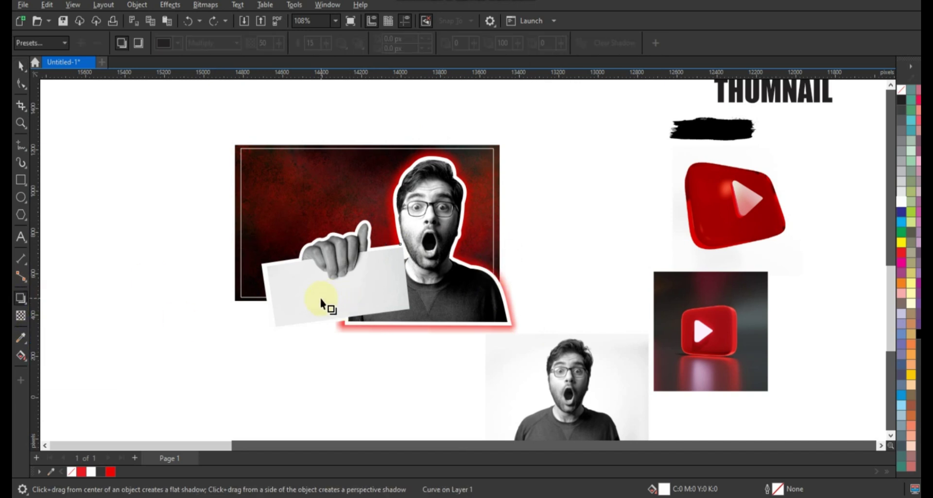
pyautogui.moveTo(298, 244); pyautogui.dragTo(511, 246)
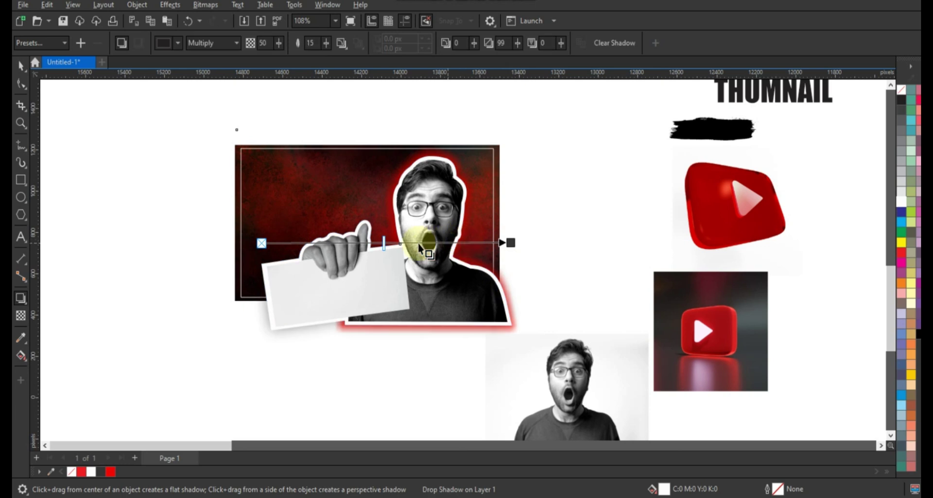
pyautogui.click(341, 43)
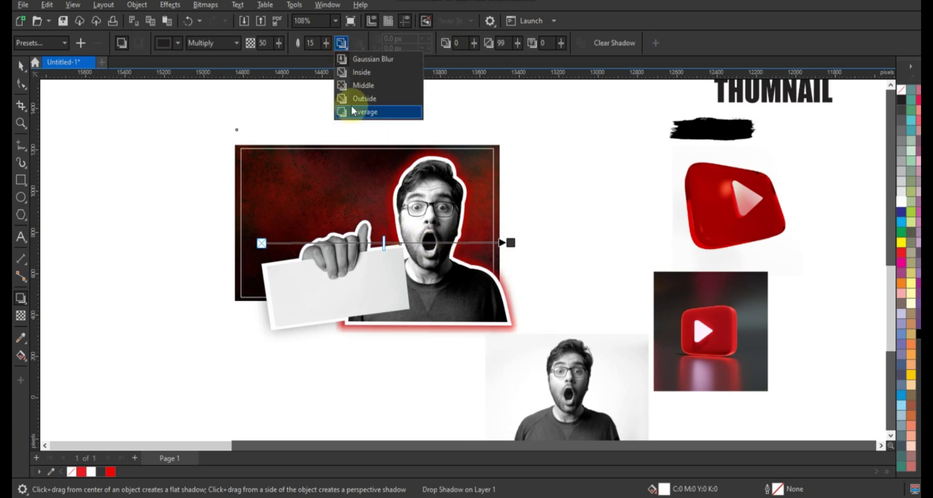
pyautogui.click(339, 100)
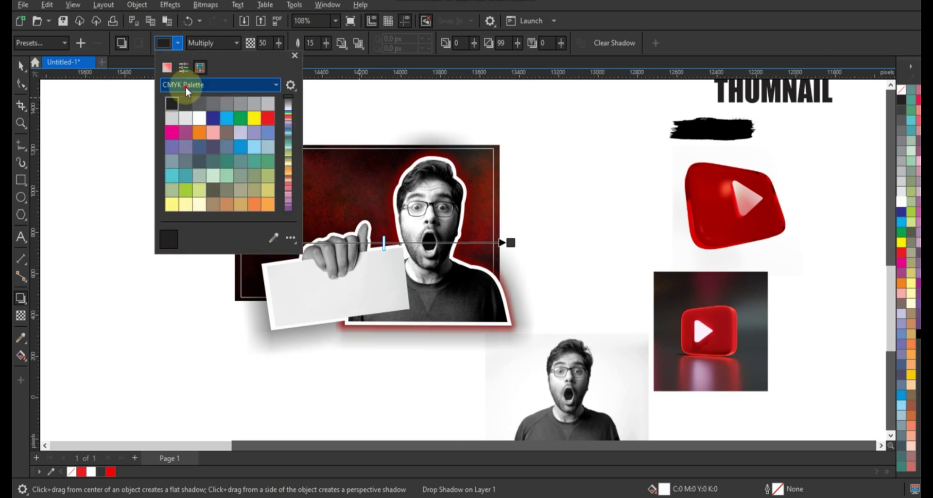
# Recolor the outline's drop shadow to red from the RGB palette and raise its opacity to 76
pyautogui.click(185, 87)
pyautogui.click(202, 210)
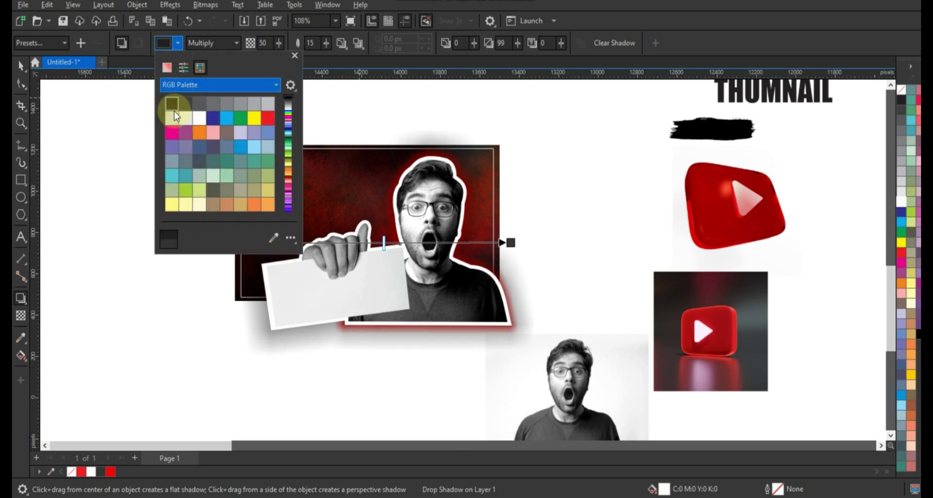
pyautogui.click(268, 118)
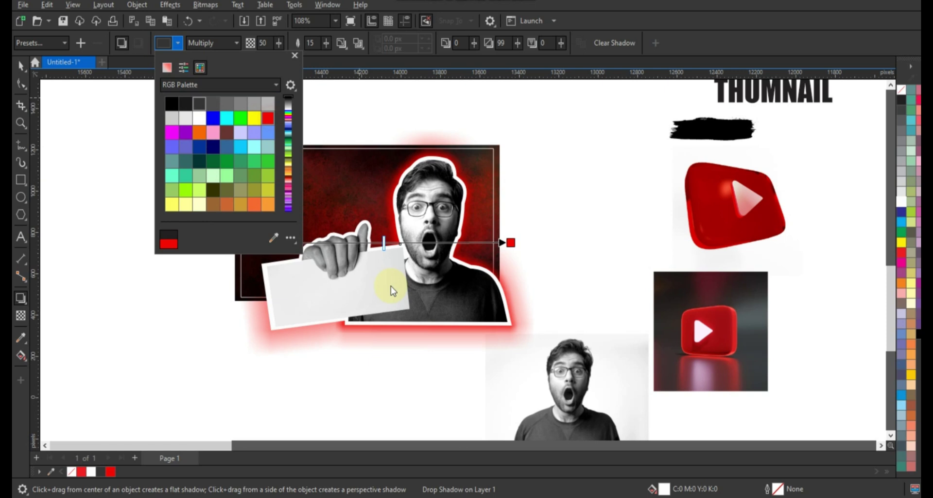
pyautogui.click(385, 245)
pyautogui.moveTo(384, 242); pyautogui.dragTo(447, 242)
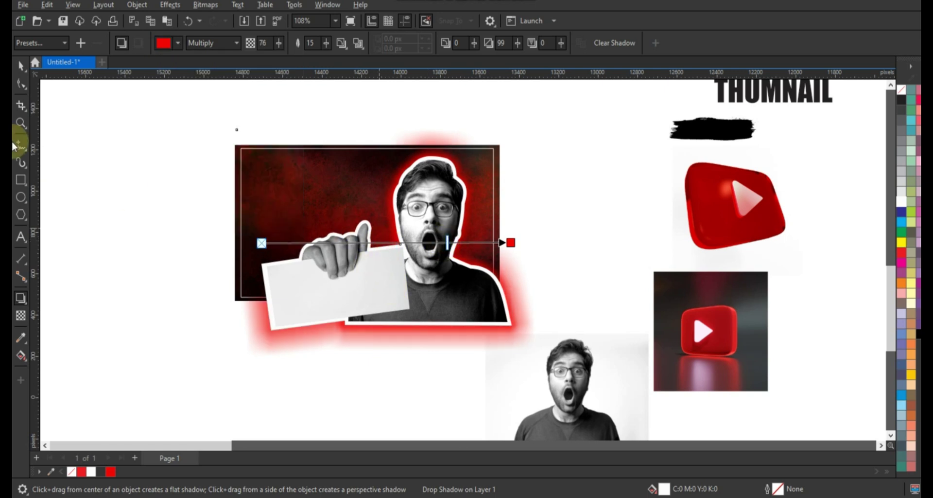
# Break the red drop shadow apart from the white outline
pyautogui.click(21, 65)
pyautogui.click(145, 7)
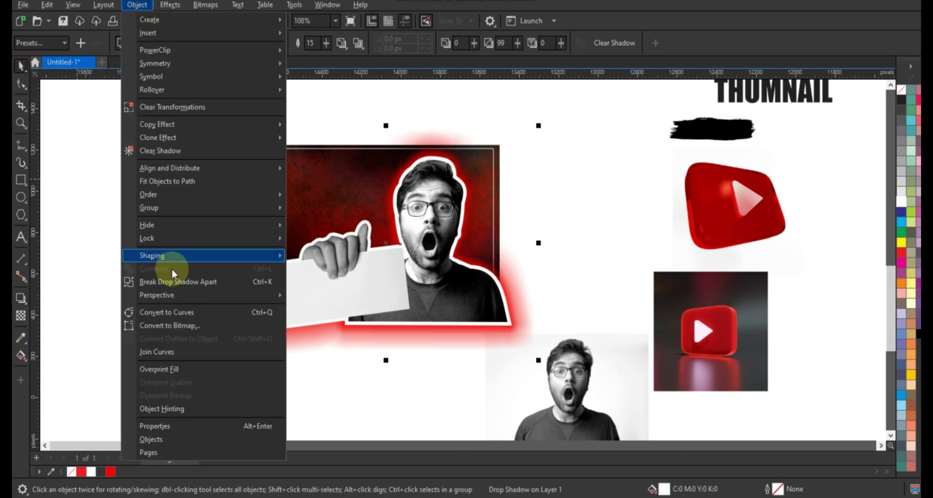
pyautogui.click(173, 279)
pyautogui.click(141, 225)
# Select the man, hand, card, outline, glow and textured background together and PowerClip them inside the thin white thumbnail frame
pyautogui.moveTo(240, 123); pyautogui.dragTo(517, 351)
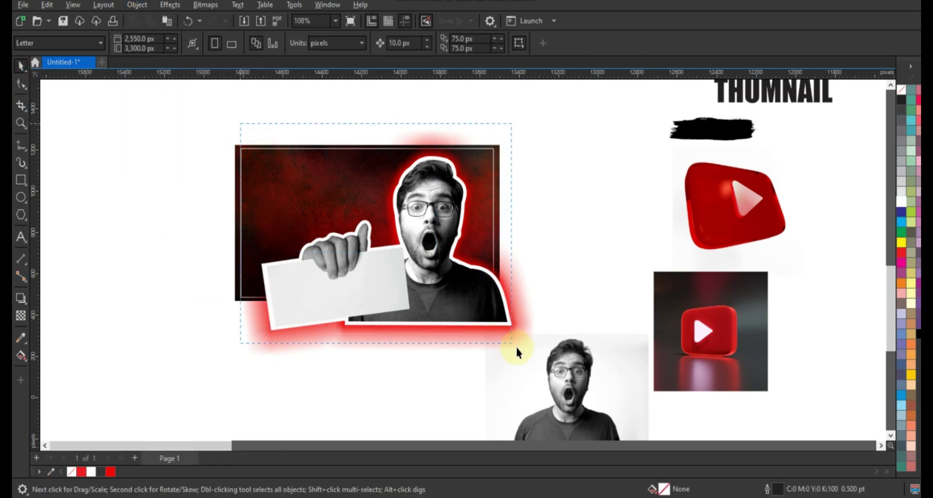
pyautogui.moveTo(252, 126); pyautogui.dragTo(599, 376)
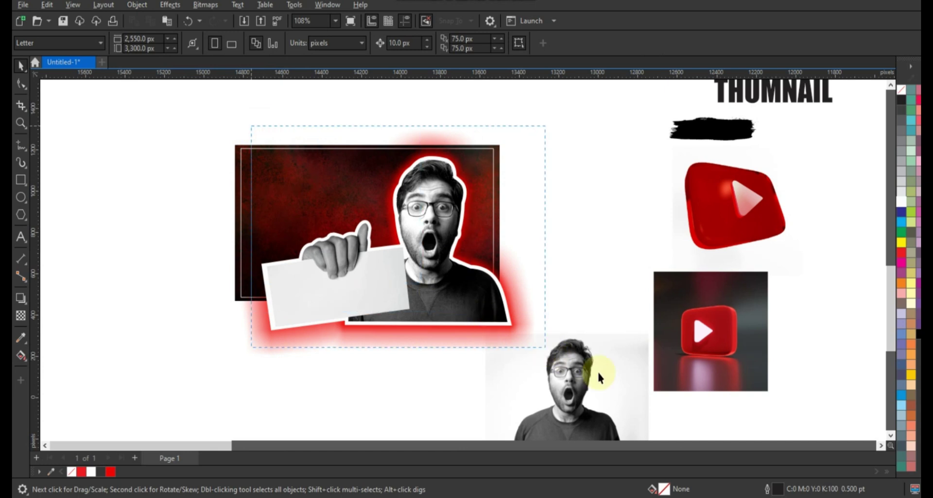
pyautogui.keyDown('shift'); pyautogui.click(455, 138); pyautogui.keyUp('shift')
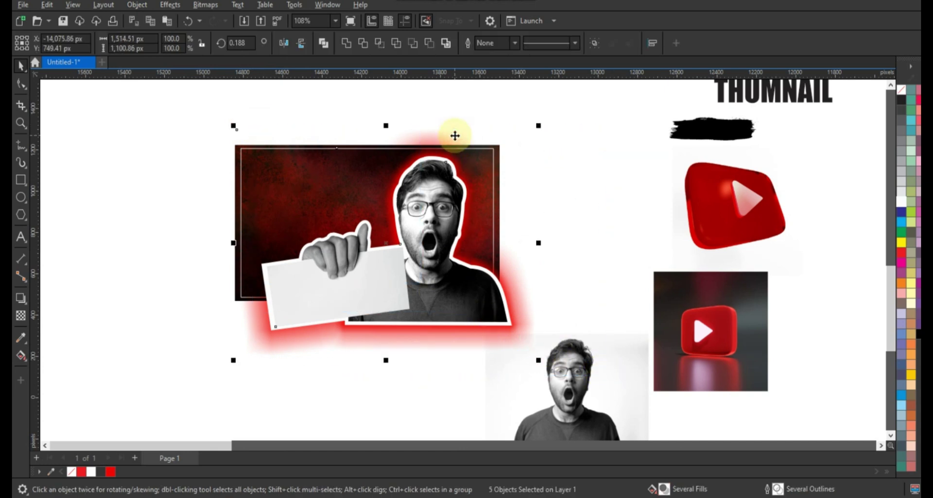
pyautogui.moveTo(455, 135); pyautogui.dragTo(475, 134)
pyautogui.hotkey('ctrl', 'z')
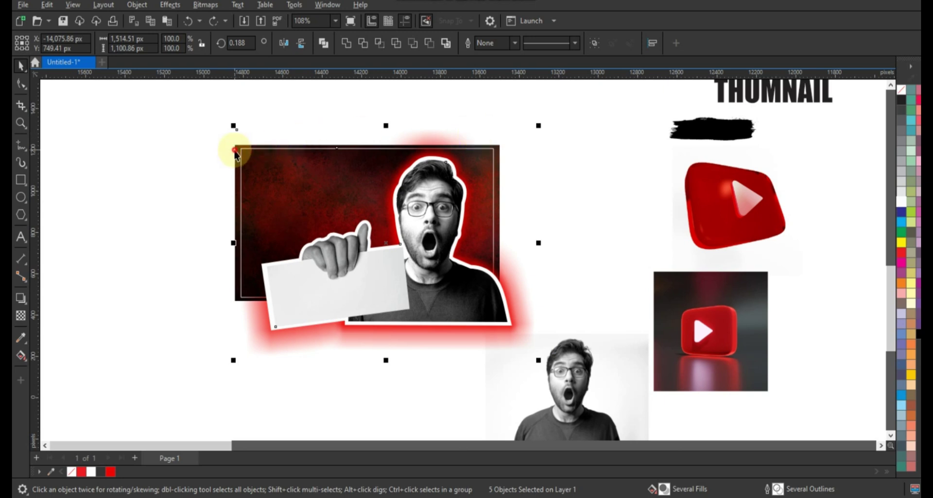
pyautogui.hotkey('shift', 'pagedown')
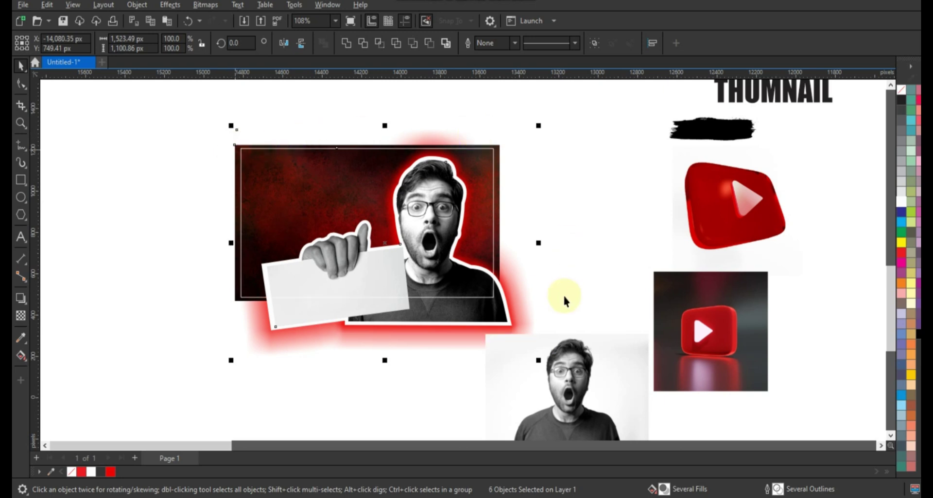
pyautogui.rightClick(523, 321)
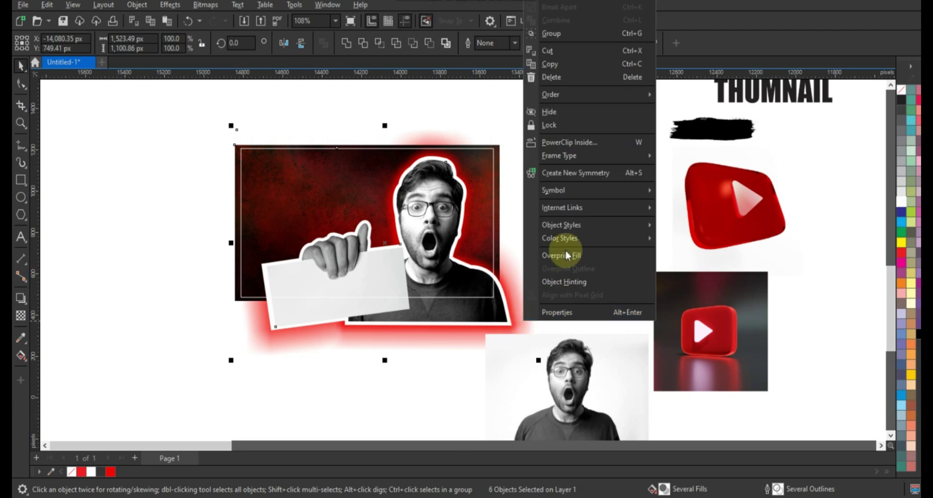
pyautogui.click(562, 145)
pyautogui.click(261, 149)
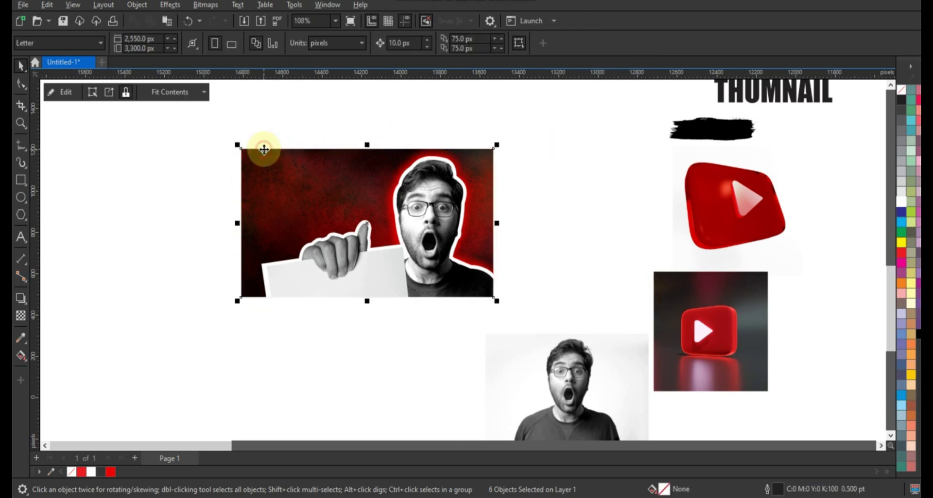
pyautogui.click(276, 328)
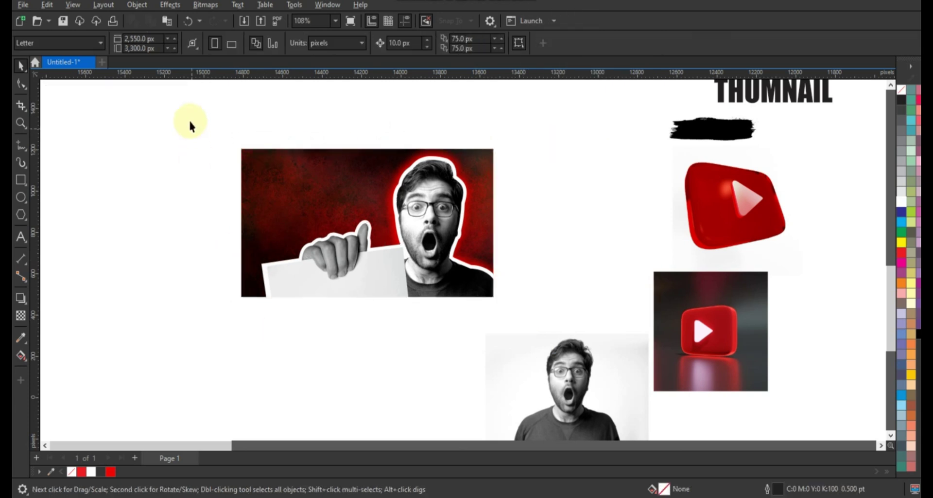
# Inside the thumbnail PowerClip, scale everything except the background to about 1,431 by 1,040 px, nudge it slightly, and finish editing
pyautogui.moveTo(198, 112); pyautogui.dragTo(536, 331)
pyautogui.hotkey('shift', 'F2')
pyautogui.press('Escape')
pyautogui.scroll(-3, 339, 240)
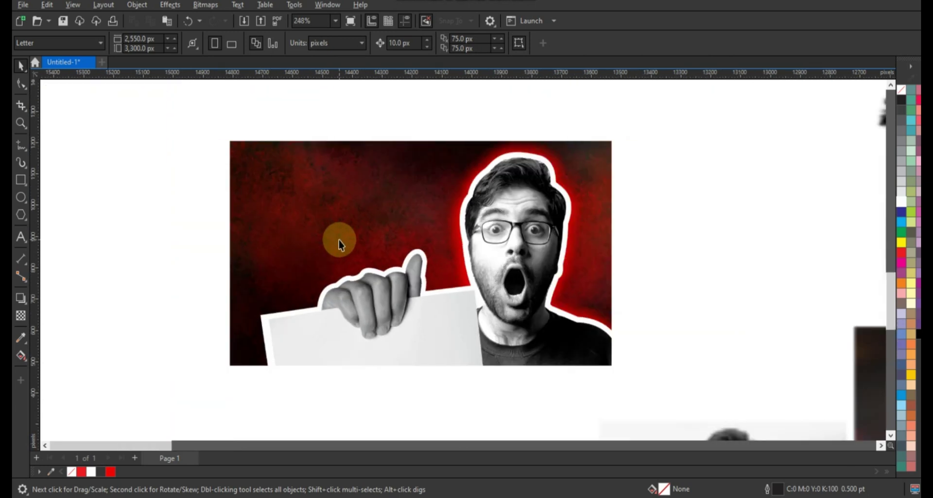
pyautogui.click(339, 243)
pyautogui.keyDown('ctrl'); pyautogui.click(339, 243); pyautogui.keyUp('ctrl')
pyautogui.click(281, 168)
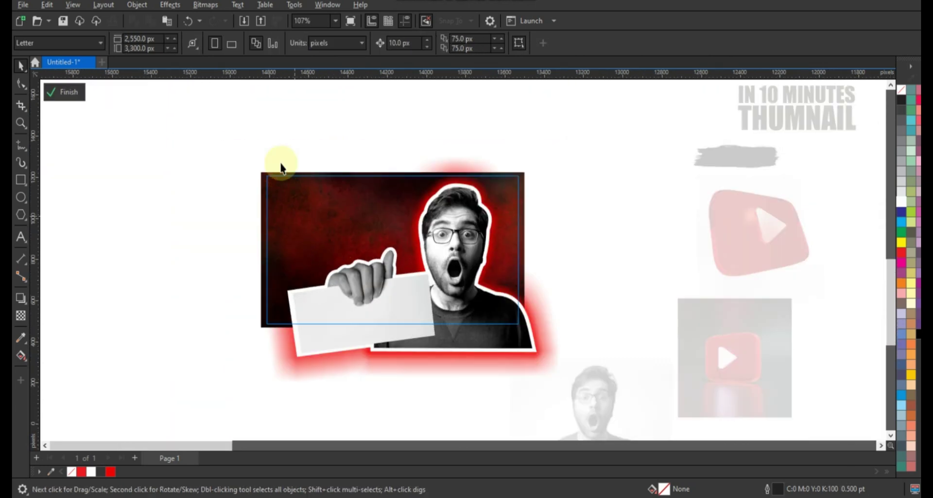
pyautogui.hotkey('ctrl', 'a')
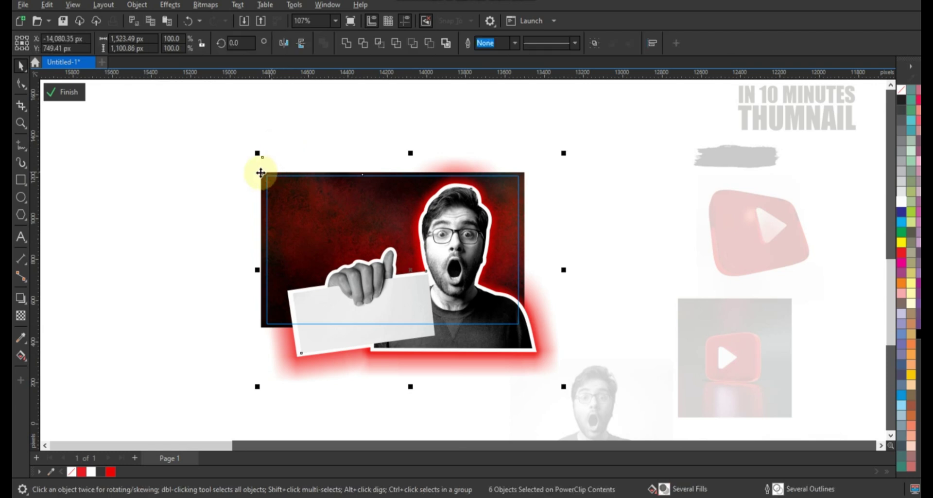
pyautogui.moveTo(259, 387); pyautogui.dragTo(276, 374)
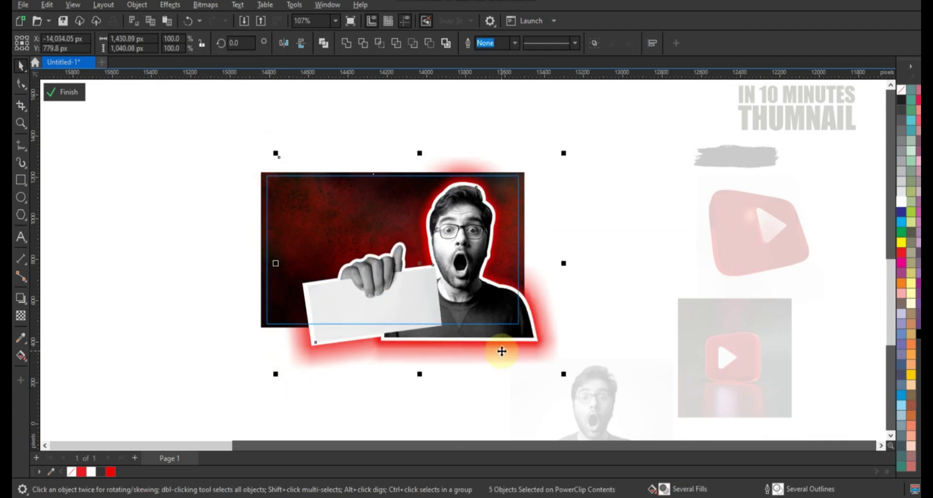
pyautogui.moveTo(490, 341); pyautogui.dragTo(488, 339)
pyautogui.keyDown('ctrl'); pyautogui.click(565, 285); pyautogui.keyUp('ctrl')
pyautogui.click(567, 290)
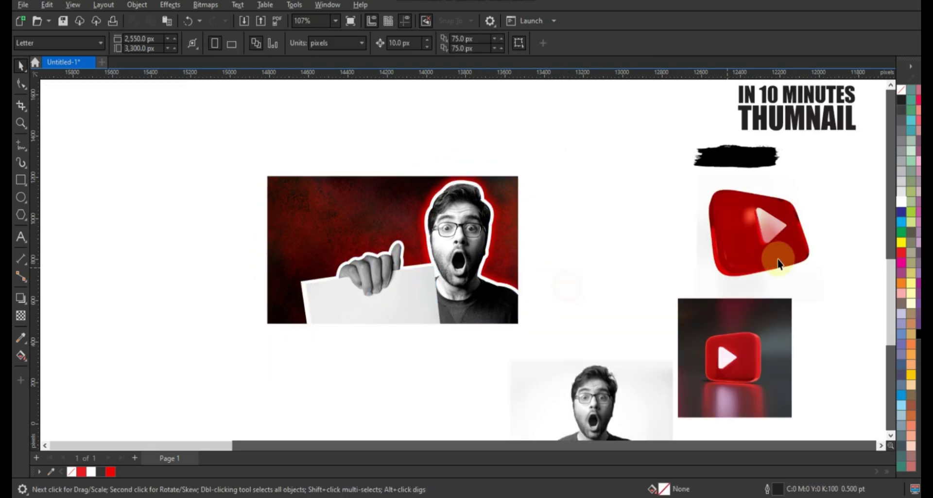
# Move the tilted red play button image onto the thumbnail and shrink it beside the card's upper-left corner
pyautogui.moveTo(778, 265); pyautogui.dragTo(346, 258)
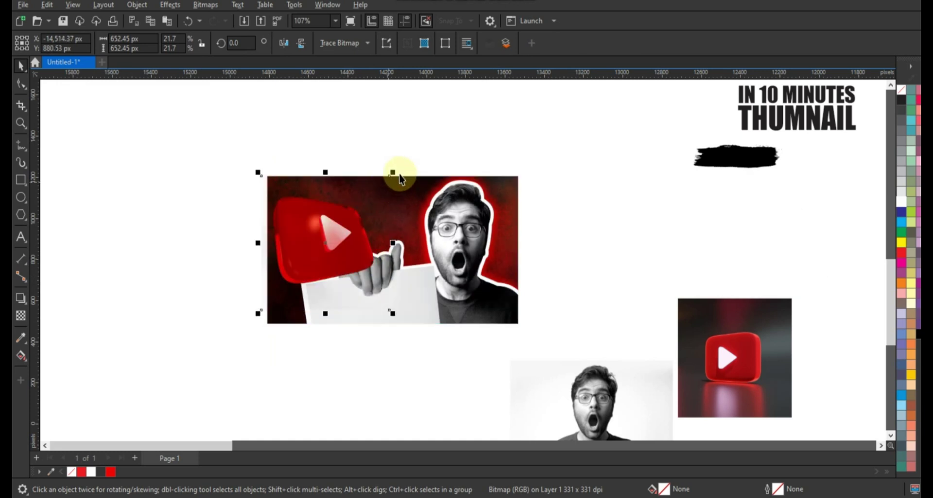
pyautogui.moveTo(395, 172); pyautogui.dragTo(354, 214)
pyautogui.moveTo(287, 262); pyautogui.dragTo(288, 266)
pyautogui.moveTo(350, 231); pyautogui.dragTo(337, 237)
pyautogui.moveTo(296, 281); pyautogui.dragTo(299, 286)
# Place two flipped play button copies, about 209 px at the thumbnail's upper-right corner and about 156 px over the card's right edge
pyautogui.moveTo(338, 244); pyautogui.dragTo(524, 204)
pyautogui.hotkey('ctrl', 'z')
pyautogui.click(297, 278)
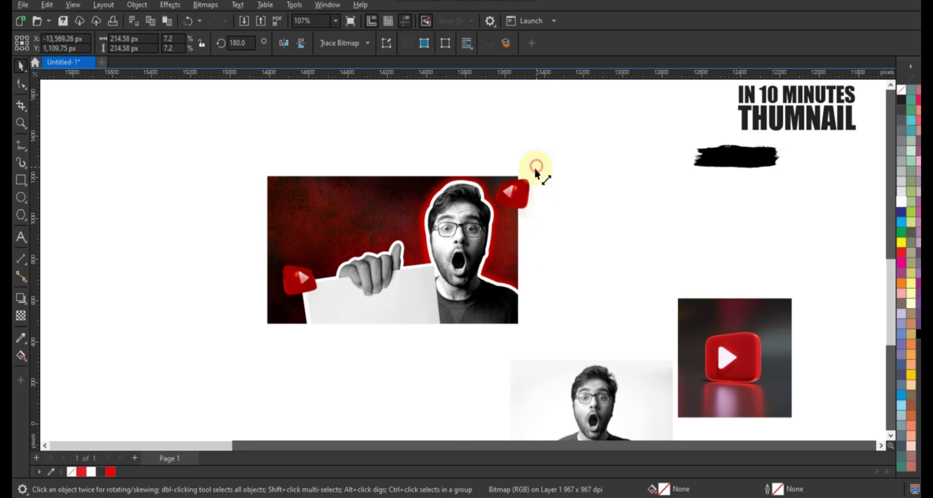
pyautogui.moveTo(536, 171); pyautogui.dragTo(535, 170)
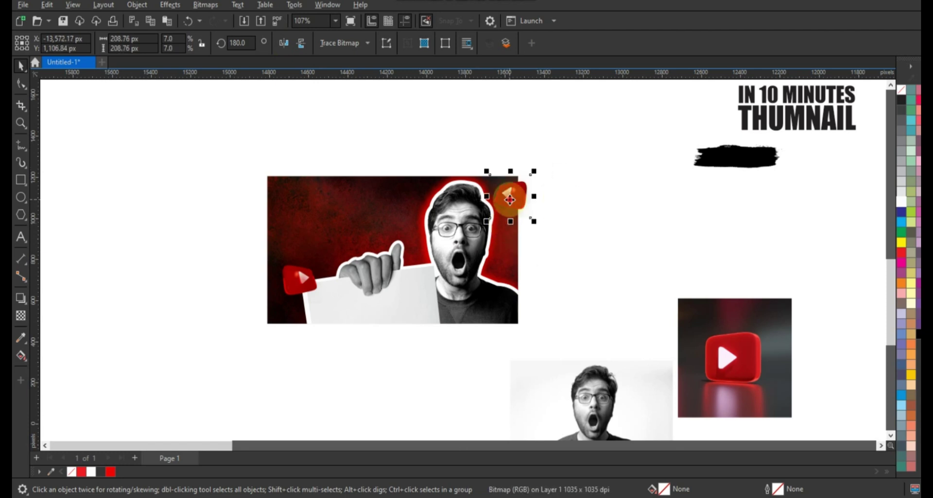
pyautogui.moveTo(509, 198); pyautogui.dragTo(448, 309)
pyautogui.rightClick(441, 305)
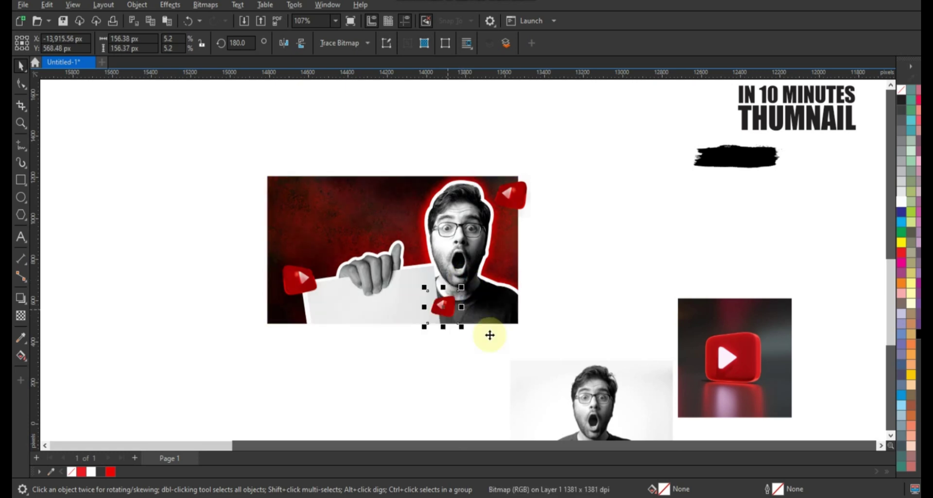
# Select the three red play buttons and PowerClip them inside the thumbnail frame
pyautogui.keyDown('shift'); pyautogui.click(297, 274); pyautogui.keyUp('shift')
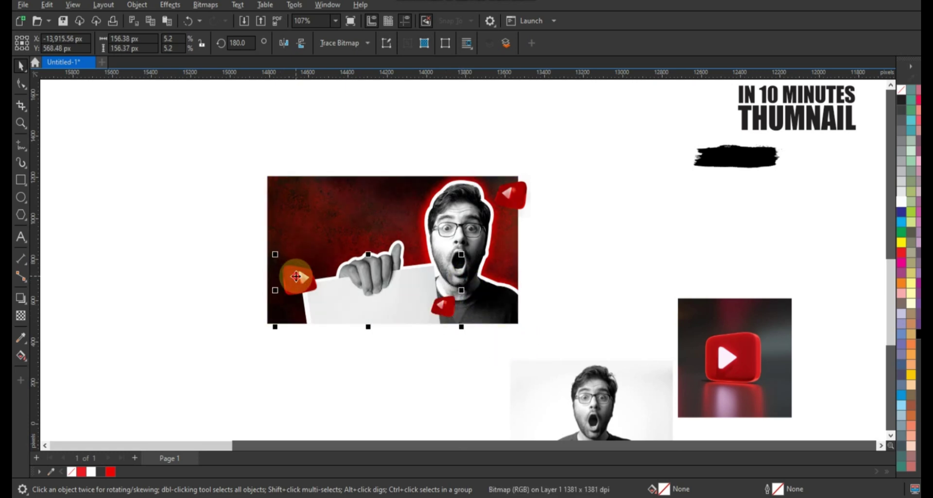
pyautogui.keyDown('shift'); pyautogui.click(513, 199); pyautogui.keyUp('shift')
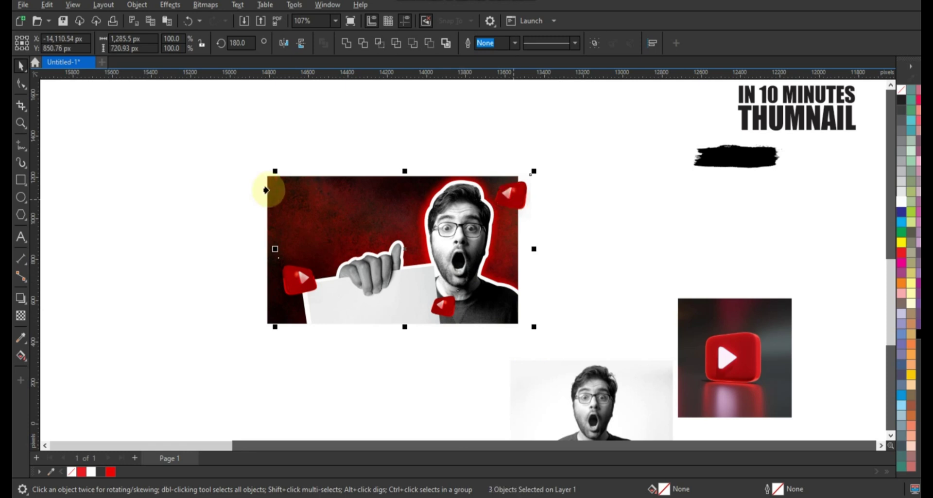
pyautogui.click(271, 187)
pyautogui.click(225, 235)
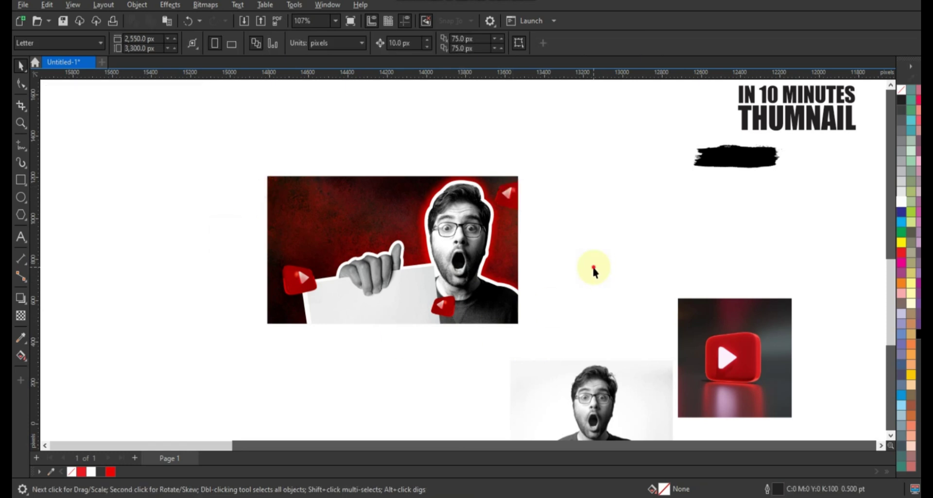
# Move the black brush stroke away from the title text, closer to the thumbnail's upper-right side
pyautogui.scroll(-1, 543, 273)
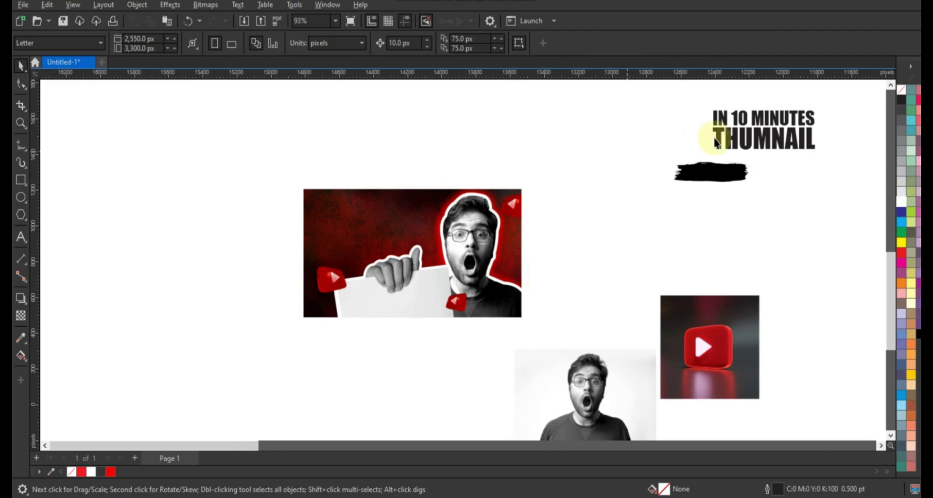
pyautogui.click(740, 177)
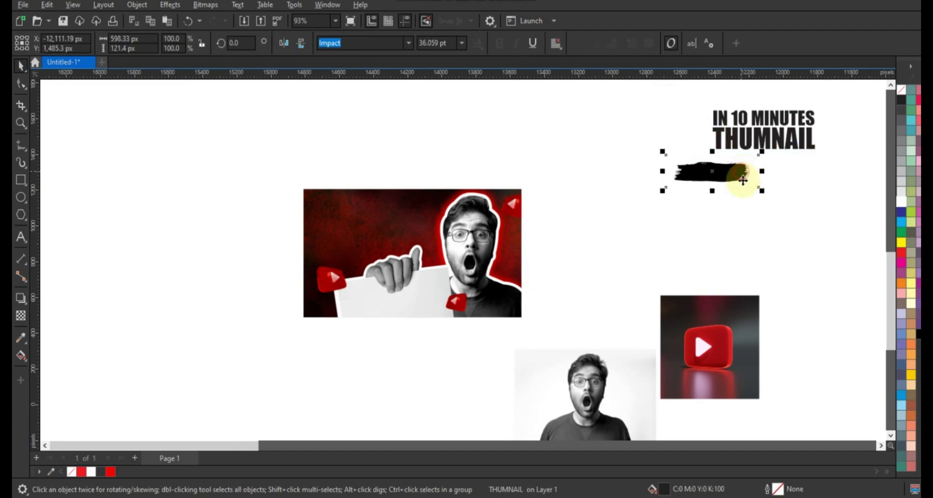
pyautogui.moveTo(717, 175); pyautogui.dragTo(630, 191)
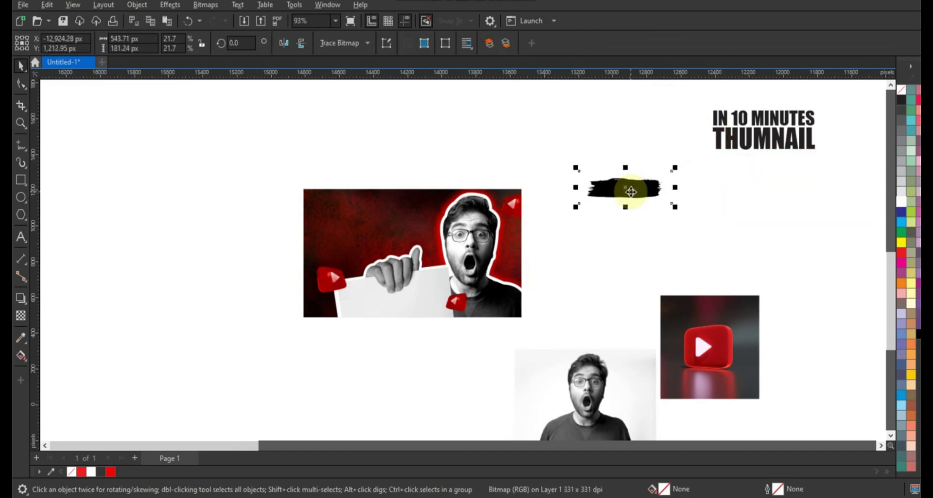
pyautogui.click(612, 251)
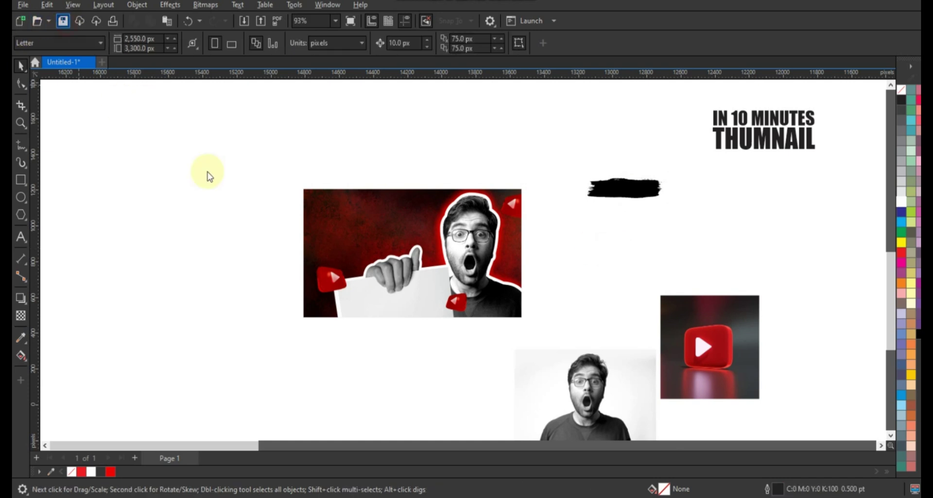
# Save the drawing to the Desktop as a CDR file named THUMNISL
pyautogui.hotkey('ctrl', 's')
pyautogui.write('THUMN')
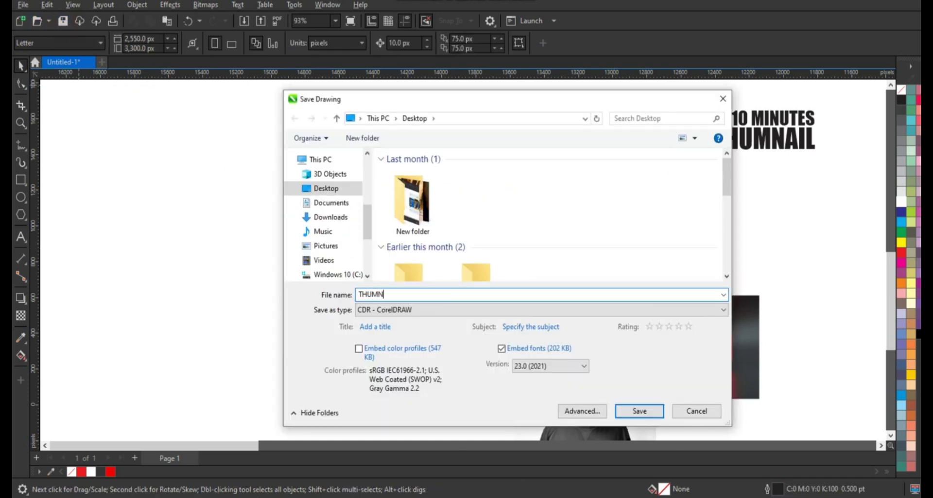
pyautogui.write('ISL')
pyautogui.press('Return')
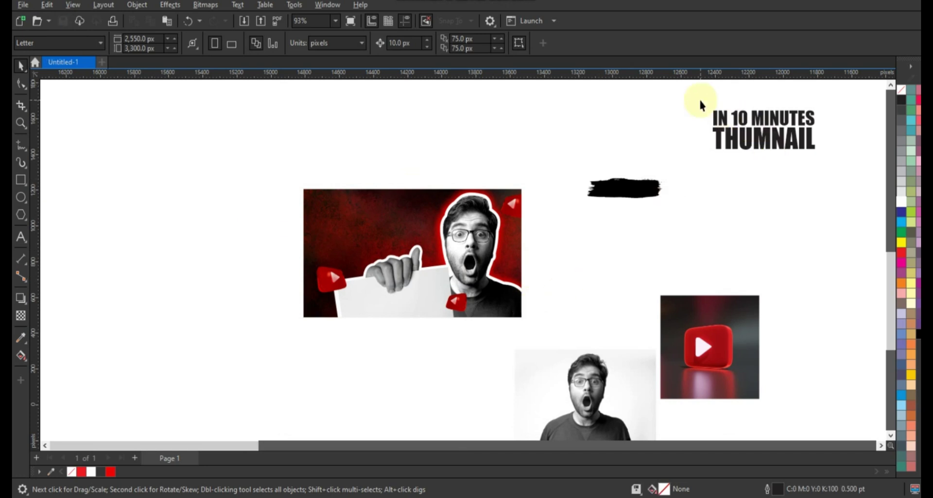
# Move both title text lines onto the thumbnail's upper-left area and fill them white
pyautogui.click(782, 145)
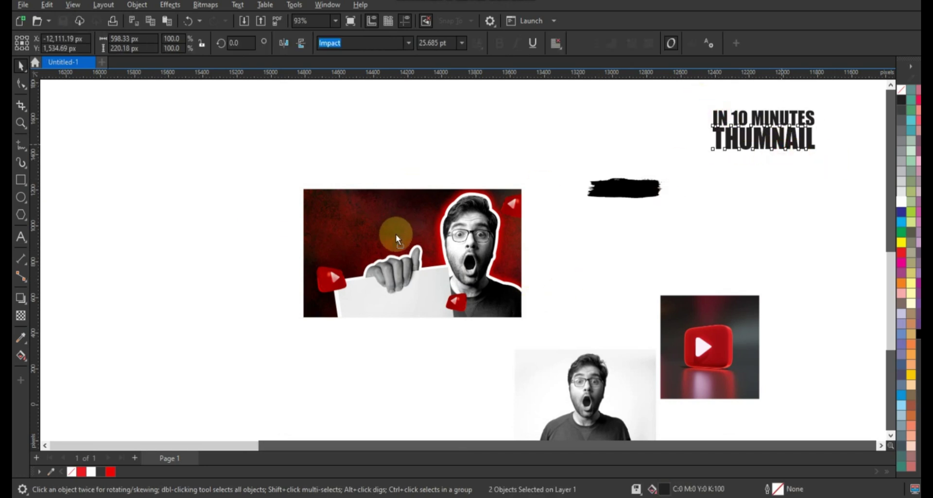
pyautogui.moveTo(395, 234); pyautogui.dragTo(391, 234)
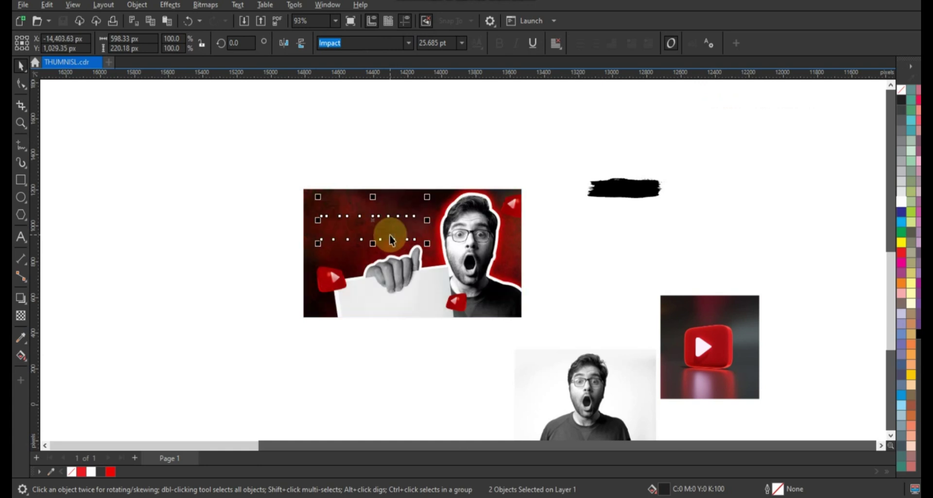
pyautogui.click(901, 206)
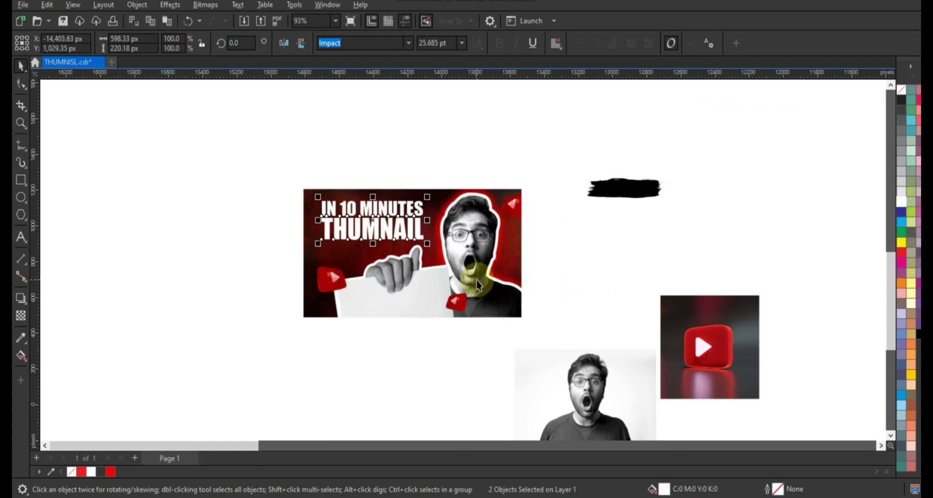
# Slant the two title lines upward to the right, shift them toward the thumbnail's left edge and enlarge them to about 629 px wide
pyautogui.moveTo(252, 168)
pyautogui.mouseDown()
pyautogui.moveTo(647, 322)
pyautogui.moveTo(694, 323)
pyautogui.mouseUp()
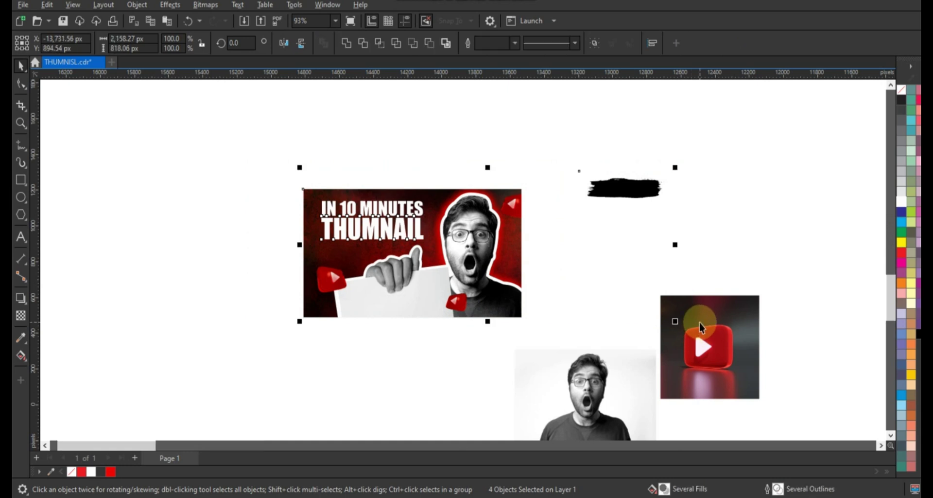
pyautogui.hotkey('shift', 'F2')
pyautogui.click(78, 125)
pyautogui.moveTo(78, 129); pyautogui.dragTo(350, 265)
pyautogui.click(281, 241)
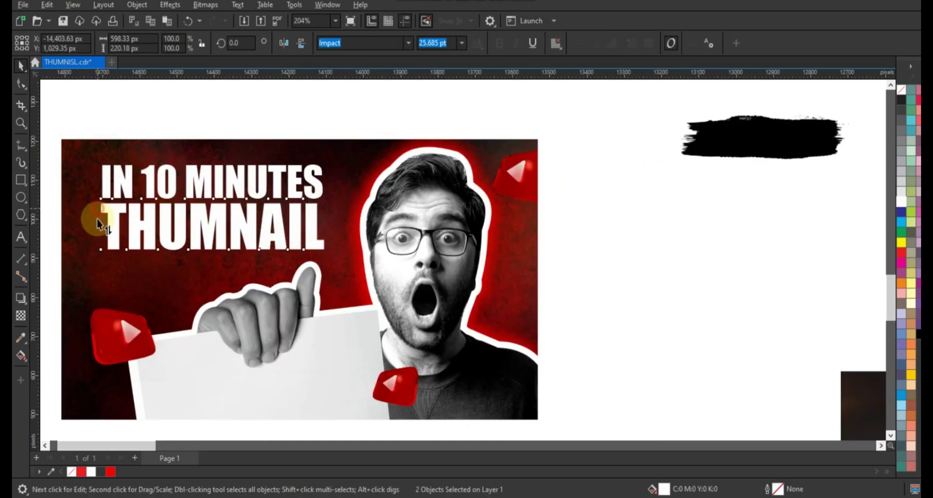
pyautogui.moveTo(95, 216); pyautogui.dragTo(93, 228)
pyautogui.moveTo(336, 217); pyautogui.dragTo(291, 240)
pyautogui.moveTo(308, 166); pyautogui.dragTo(319, 160)
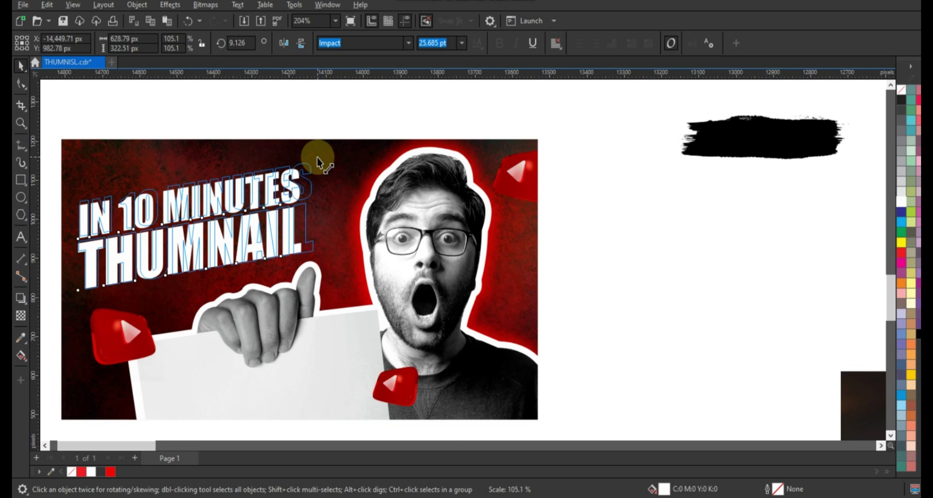
pyautogui.moveTo(275, 123); pyautogui.dragTo(276, 112)
pyautogui.click(288, 113)
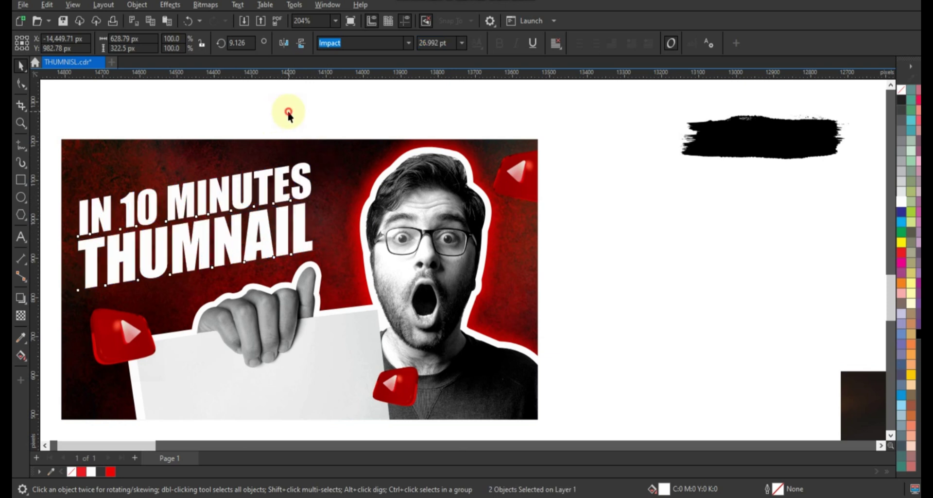
# Convert the two title lines to curves and move "IN 10 MINUTES" slightly up to widen the gap above "THUMNAIL"
pyautogui.click(280, 175)
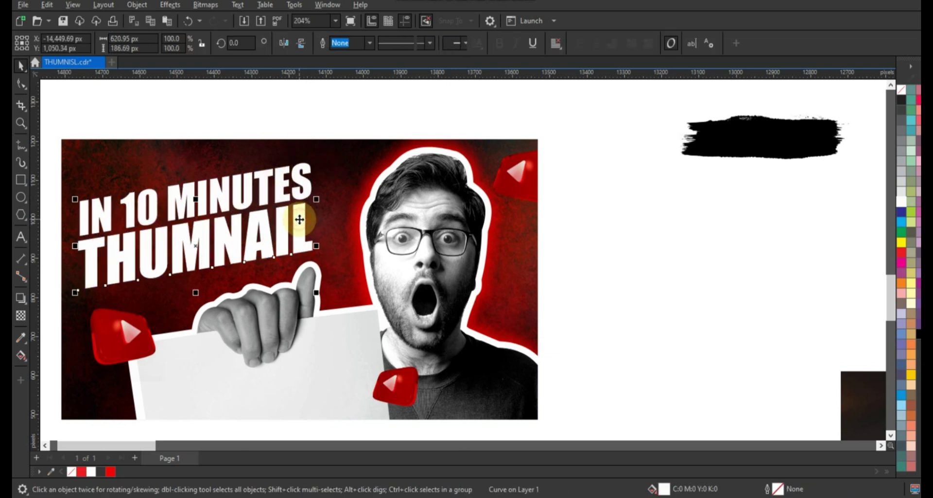
pyautogui.click(286, 203)
pyautogui.click(286, 199)
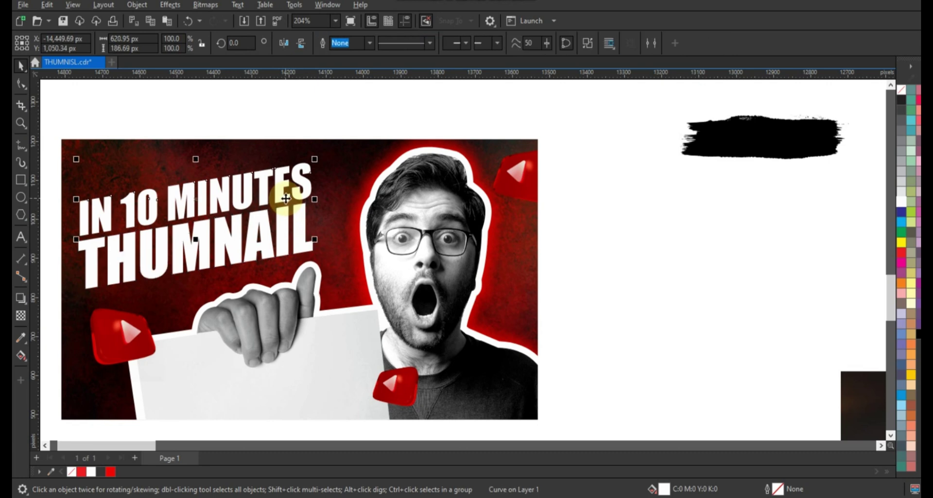
pyautogui.moveTo(286, 229); pyautogui.dragTo(398, 204)
pyautogui.keyDown('shift'); pyautogui.click(279, 188); pyautogui.keyUp('shift')
pyautogui.hotkey('shift', 'F2')
pyautogui.scroll(4, 354, 208)
pyautogui.scroll(-2, 391, 202)
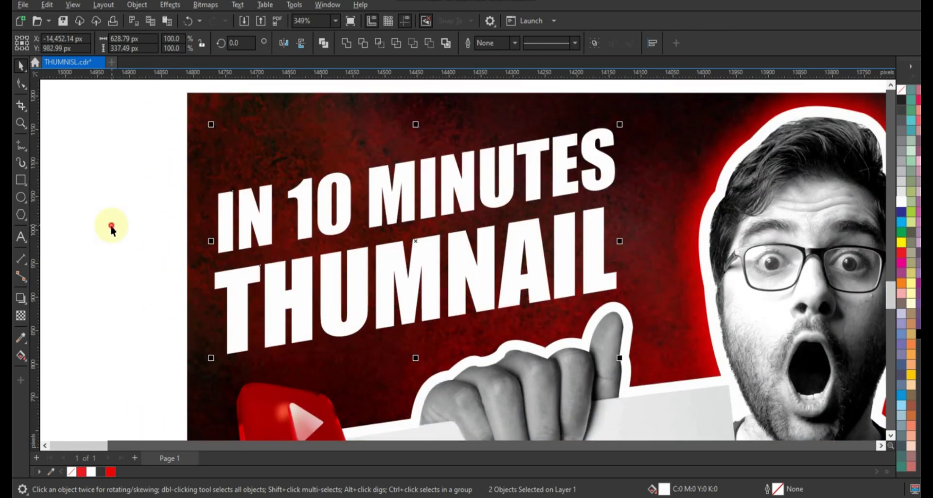
pyautogui.click(114, 222)
# Extrude "IN 10 MINUTES" with the back parallel type, down and to the left by about 9.5 by 11 px
pyautogui.click(263, 238)
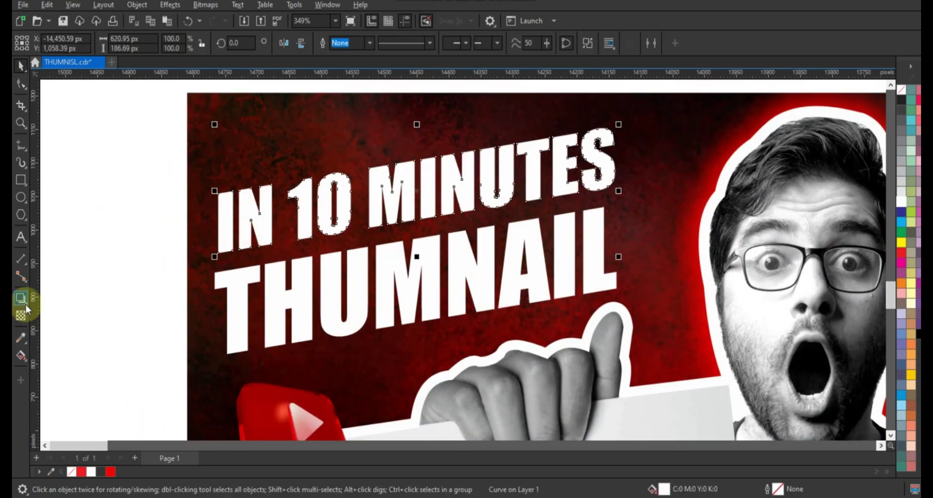
pyautogui.click(25, 304)
pyautogui.click(52, 367)
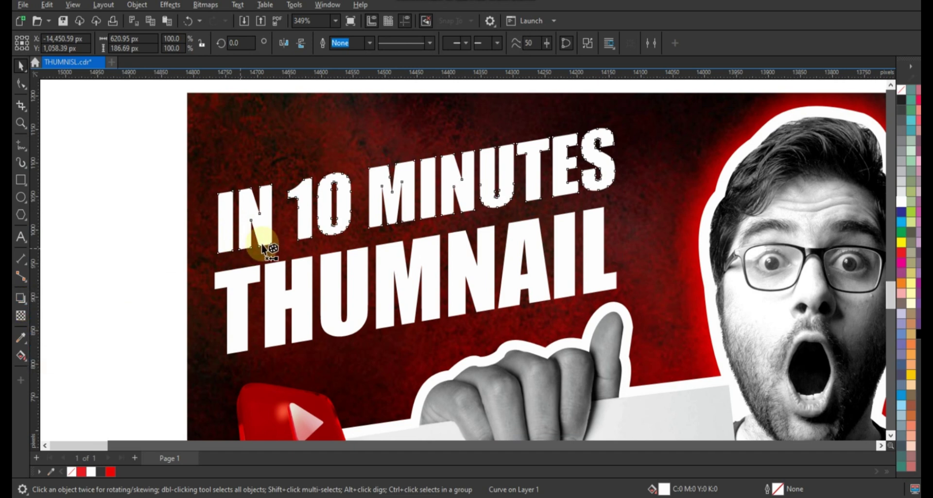
pyautogui.moveTo(255, 246); pyautogui.dragTo(247, 291)
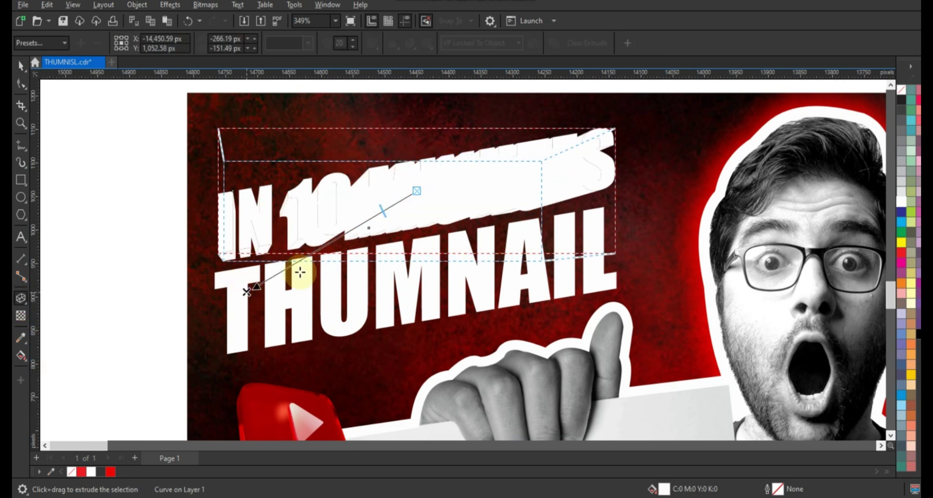
pyautogui.click(310, 45)
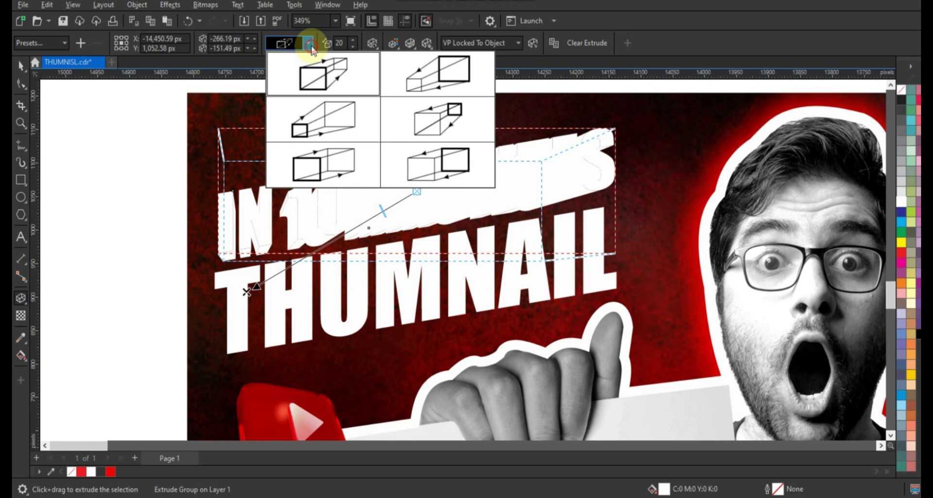
pyautogui.click(344, 159)
pyautogui.moveTo(246, 291); pyautogui.dragTo(409, 197)
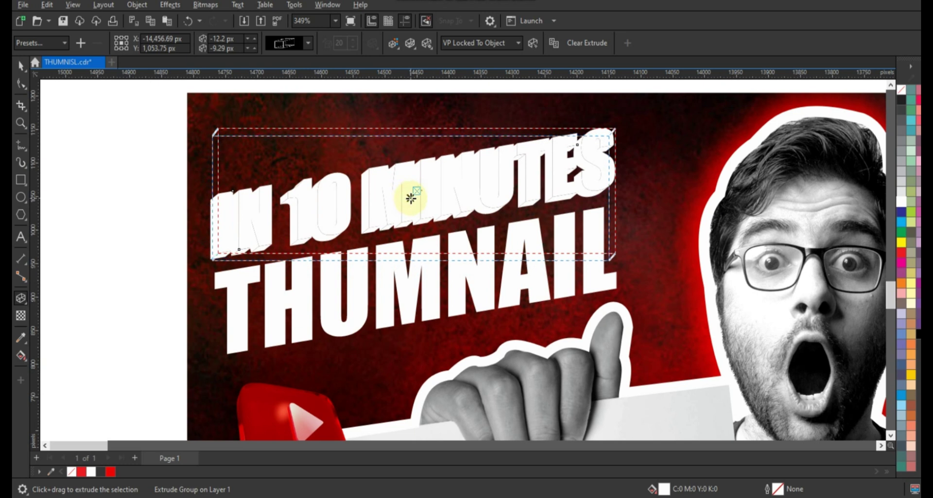
# Break the "IN 10 MINUTES" extrude group apart and fill its extruded sides black
pyautogui.click(21, 65)
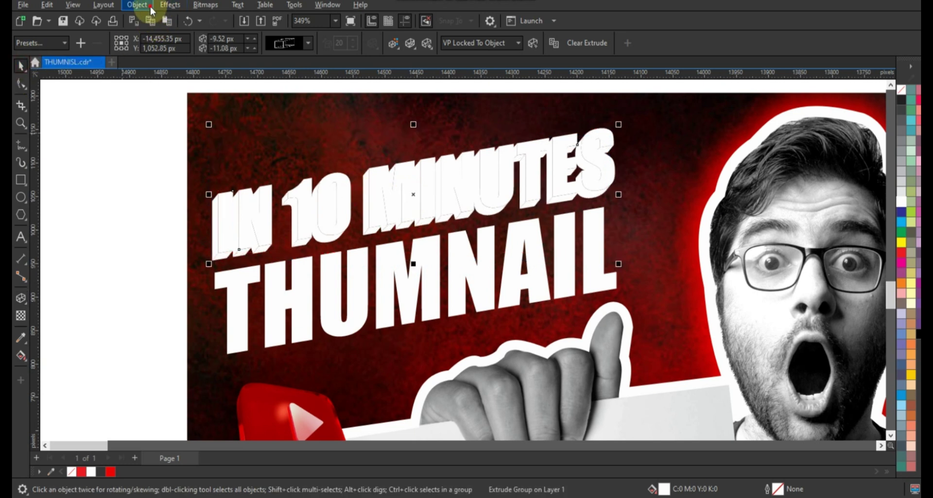
pyautogui.click(151, 8)
pyautogui.click(111, 250)
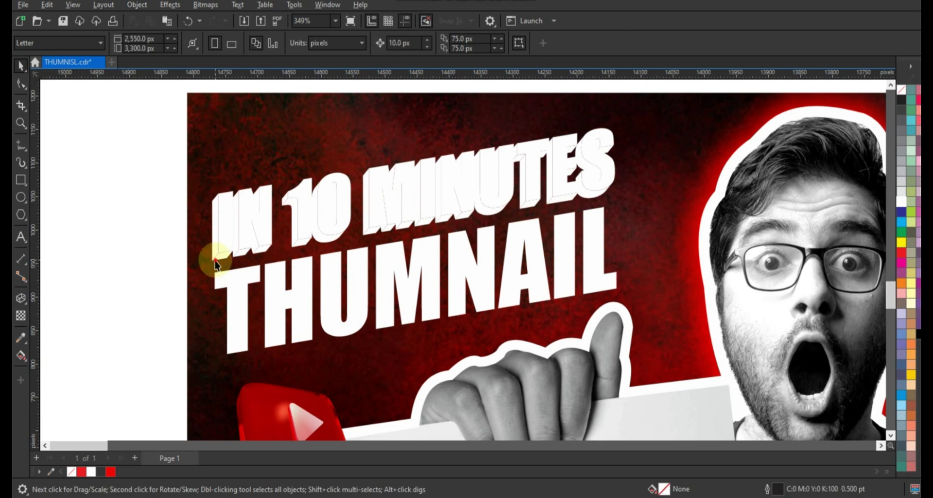
pyautogui.click(215, 264)
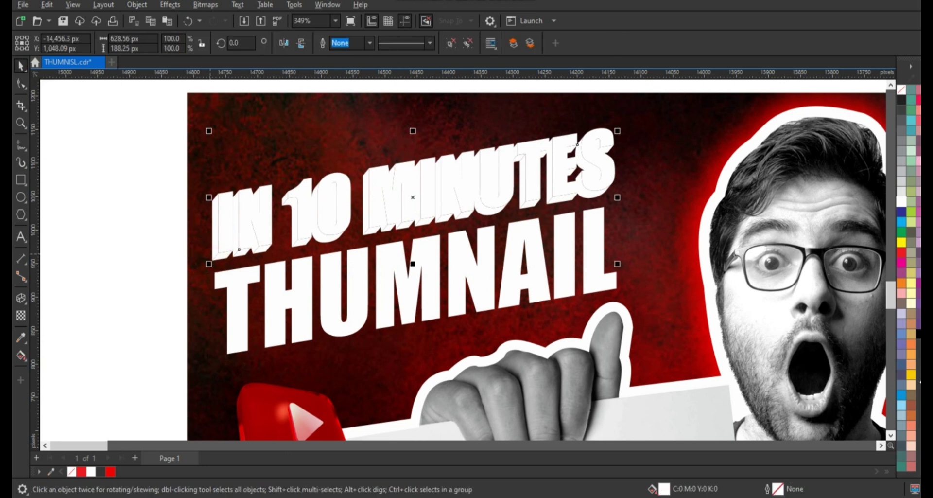
pyautogui.click(146, 261)
# Extrude "THUMNAIL" with the back parallel type, down and to the left by about 12 by 18 px
pyautogui.click(314, 302)
pyautogui.click(21, 298)
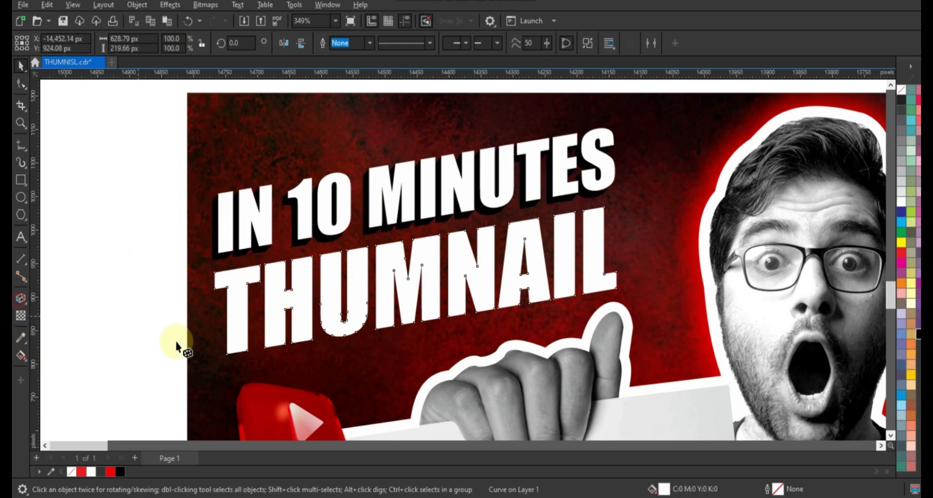
pyautogui.click(286, 308)
pyautogui.moveTo(254, 370); pyautogui.dragTo(251, 372)
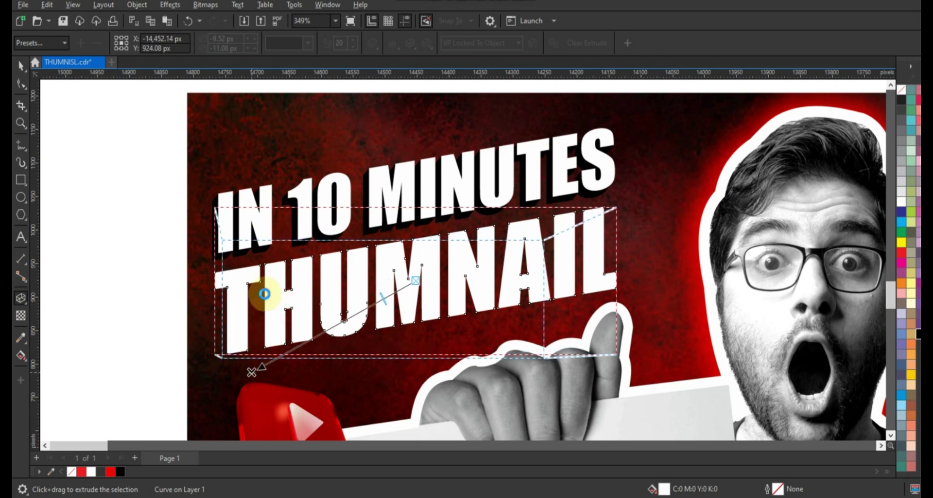
pyautogui.click(308, 43)
pyautogui.click(313, 160)
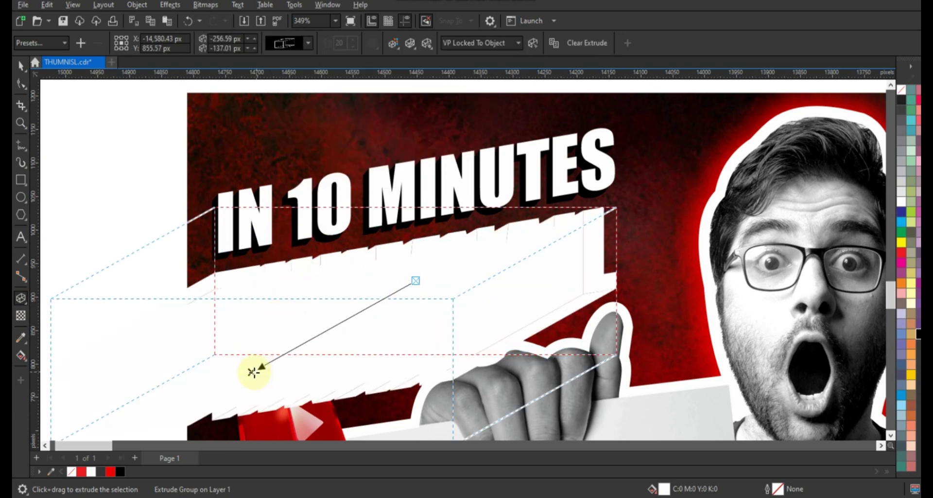
pyautogui.moveTo(253, 372); pyautogui.dragTo(407, 292)
# Break the "THUMNAIL" extrude group apart and fill its extruded sides black
pyautogui.click(22, 83)
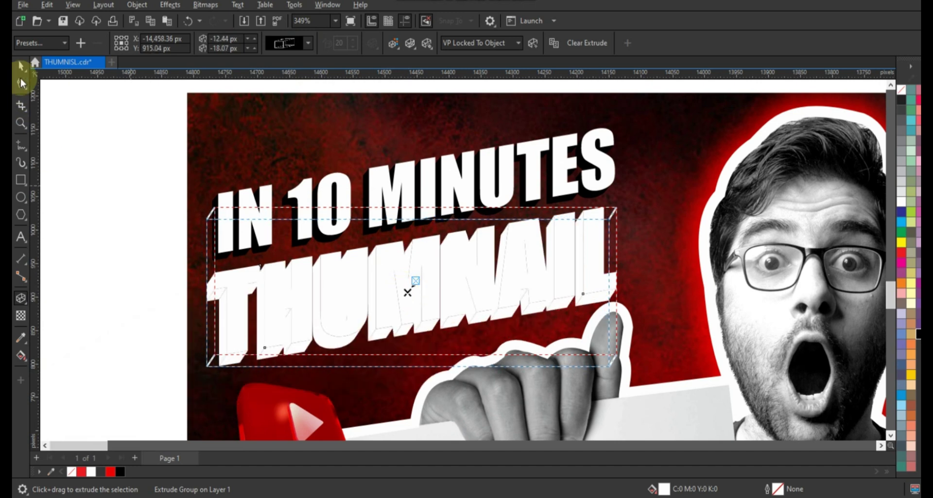
pyautogui.click(137, 4)
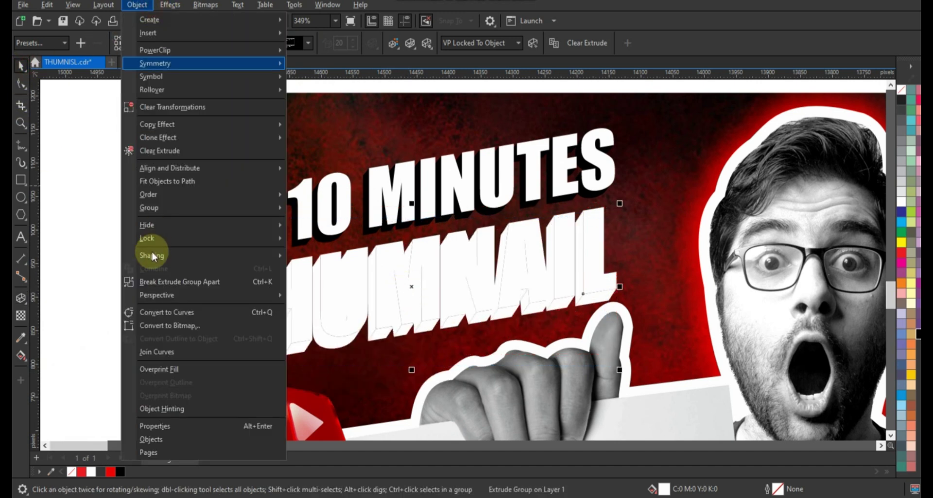
pyautogui.click(154, 282)
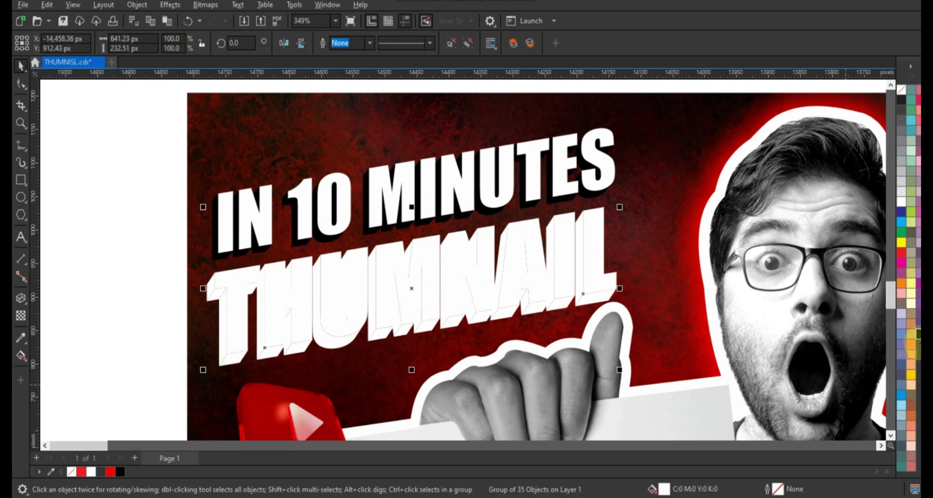
pyautogui.click(115, 245)
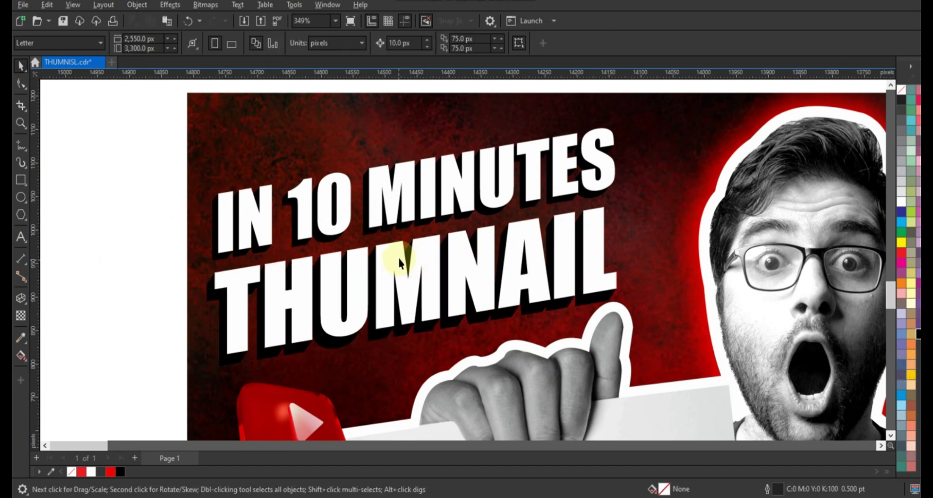
# Fill the front letters of "THUMNAIL" yellow (C0 M20 Y100 K0)
pyautogui.click(419, 265)
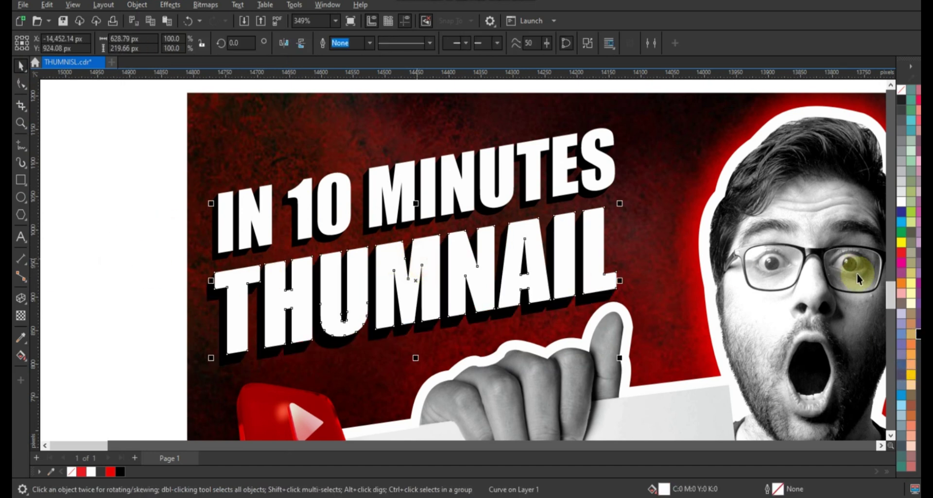
pyautogui.click(912, 376)
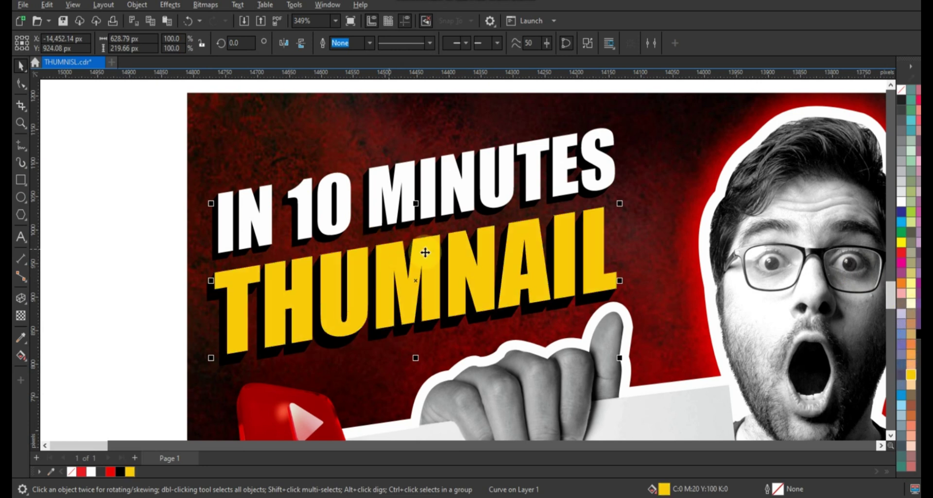
pyautogui.click(505, 200)
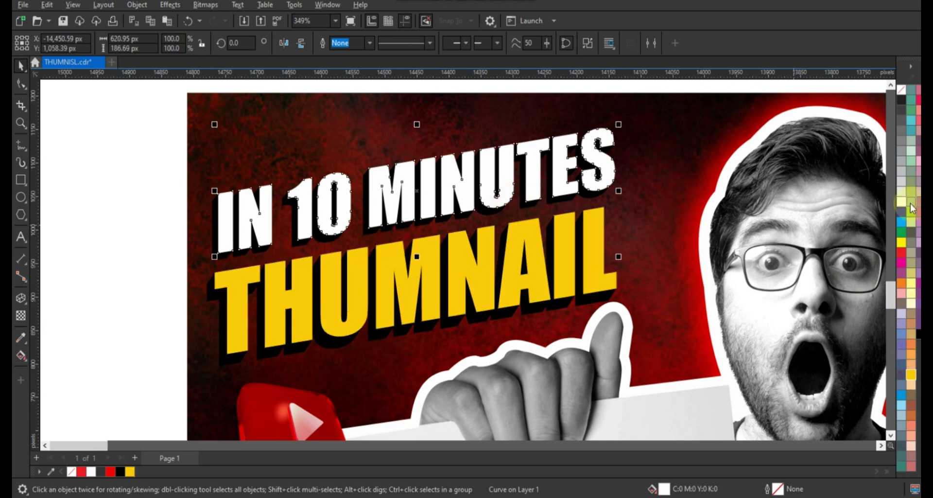
# Draw a slanted four-sided band about 749 px wide across the lower half of "IN 10 MINUTES" and fill it 60% black
pyautogui.click(21, 145)
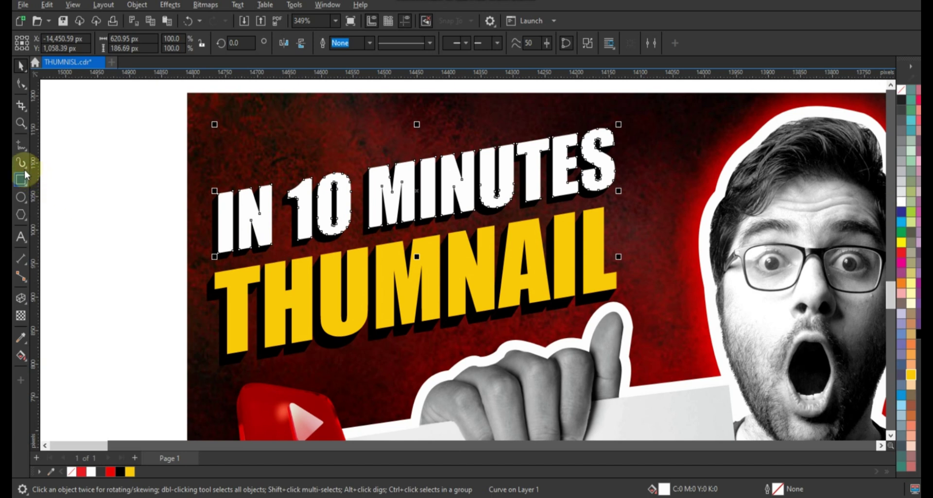
pyautogui.click(179, 229)
pyautogui.click(658, 155)
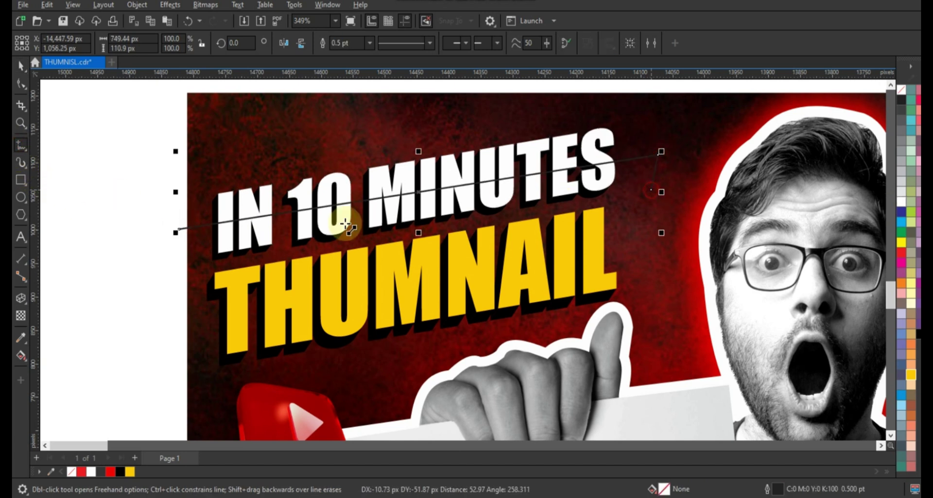
pyautogui.click(188, 266)
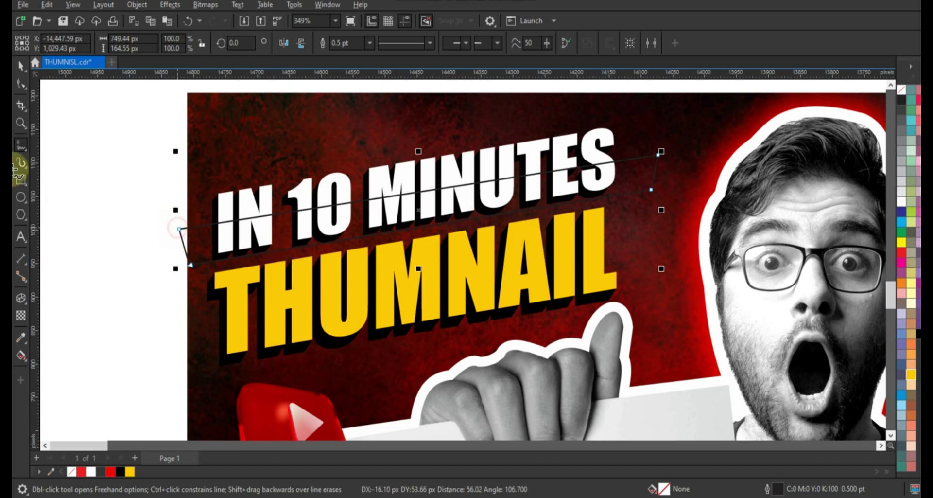
pyautogui.click(21, 66)
pyautogui.click(902, 140)
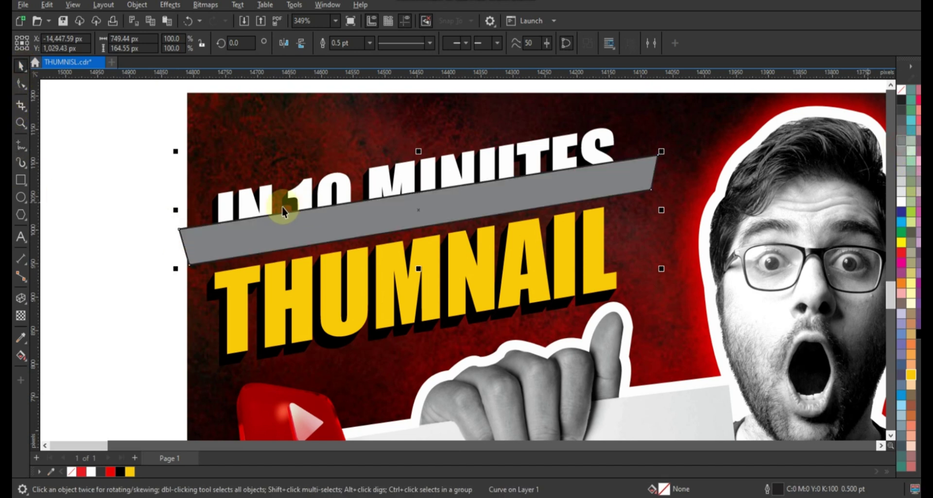
# Apply a downward fountain transparency to the grey band and remove its outline
pyautogui.click(21, 316)
pyautogui.moveTo(391, 172); pyautogui.dragTo(400, 234)
pyautogui.press('space')
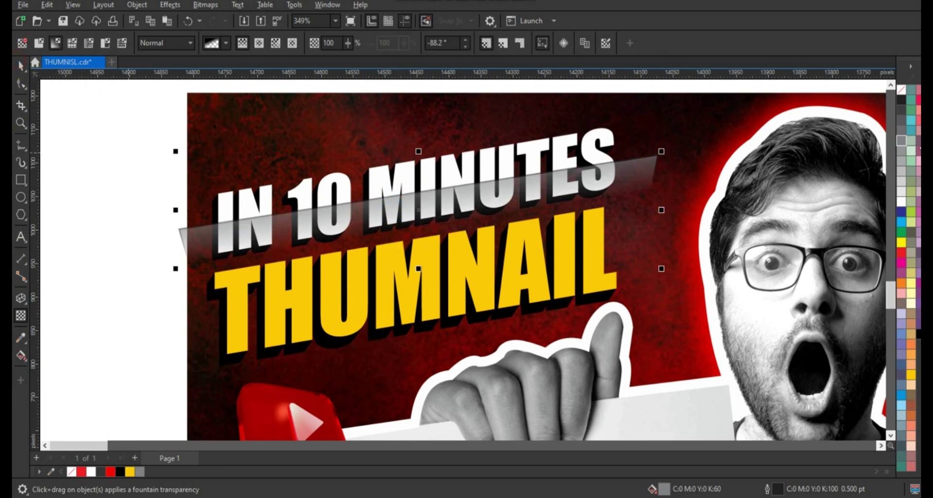
pyautogui.rightClick(901, 90)
# PowerClip the transparent grey band inside the "IN 10 MINUTES" letters
pyautogui.click(884, 99)
pyautogui.click(602, 133)
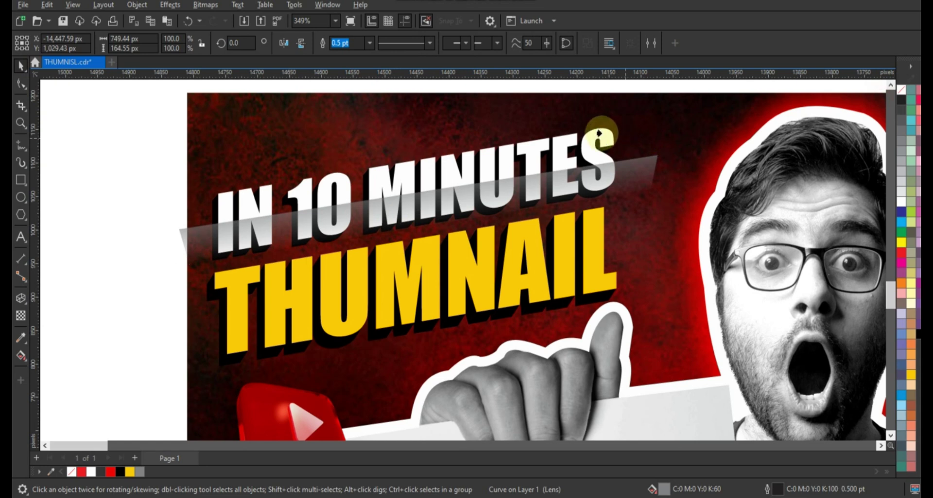
pyautogui.scroll(-3, 141, 194)
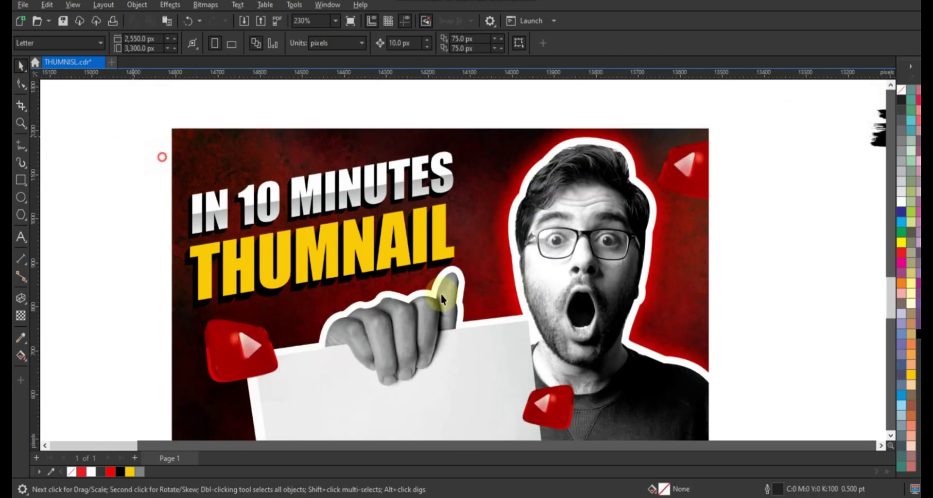
# Enlarge the whole "IN 10 MINUTES THUMNAIL" title slightly, keeping its lower-left corner in place
pyautogui.moveTo(134, 137); pyautogui.dragTo(535, 328)
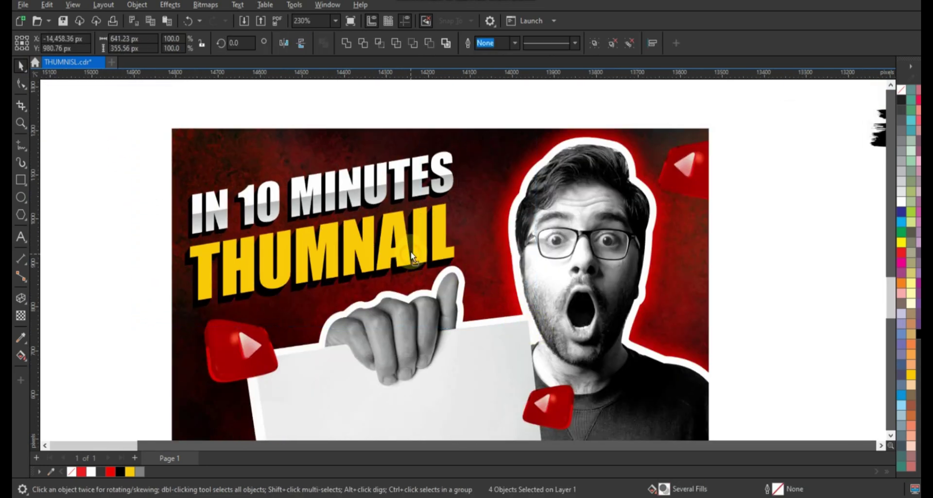
pyautogui.scroll(-4, 398, 276)
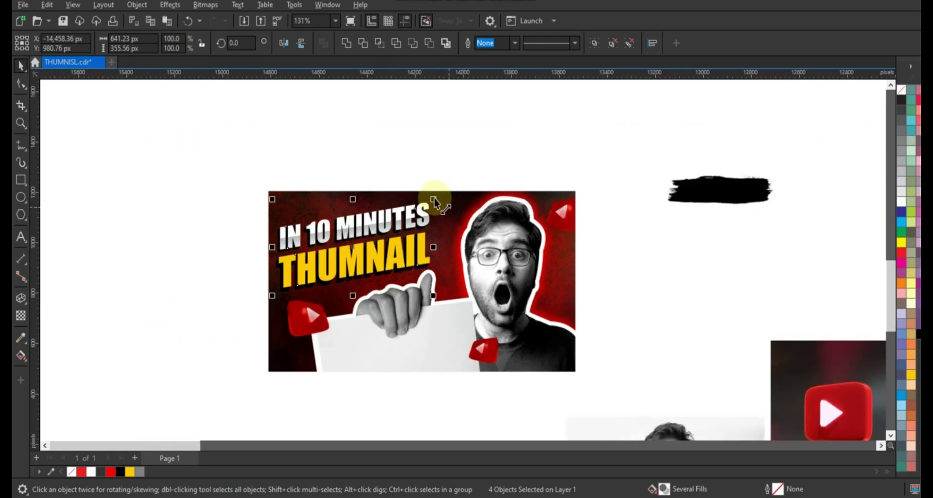
pyautogui.moveTo(434, 199); pyautogui.dragTo(440, 192)
pyautogui.click(220, 168)
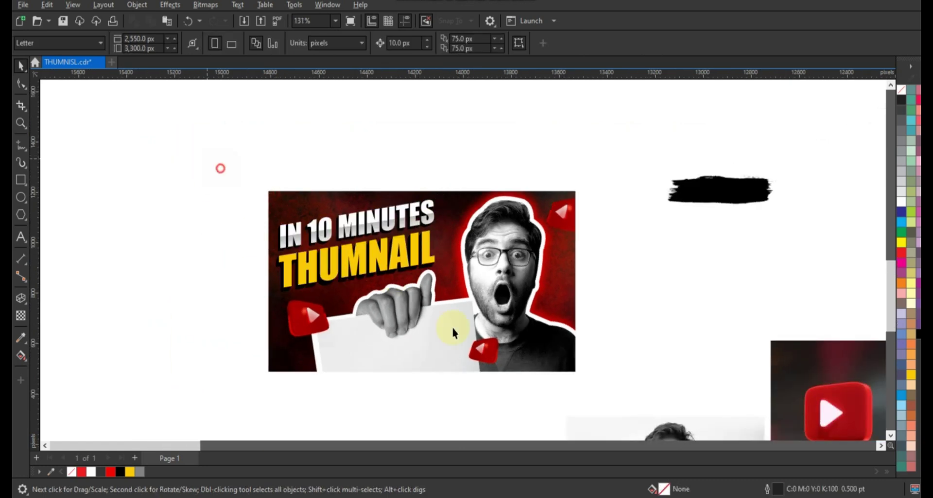
# Add two lines of artistic text reading "HIGH CTR" and "10.70%" beside the thumbnail
pyautogui.moveTo(605, 403); pyautogui.dragTo(603, 396)
pyautogui.hotkey('shift', 'F2')
pyautogui.click(21, 236)
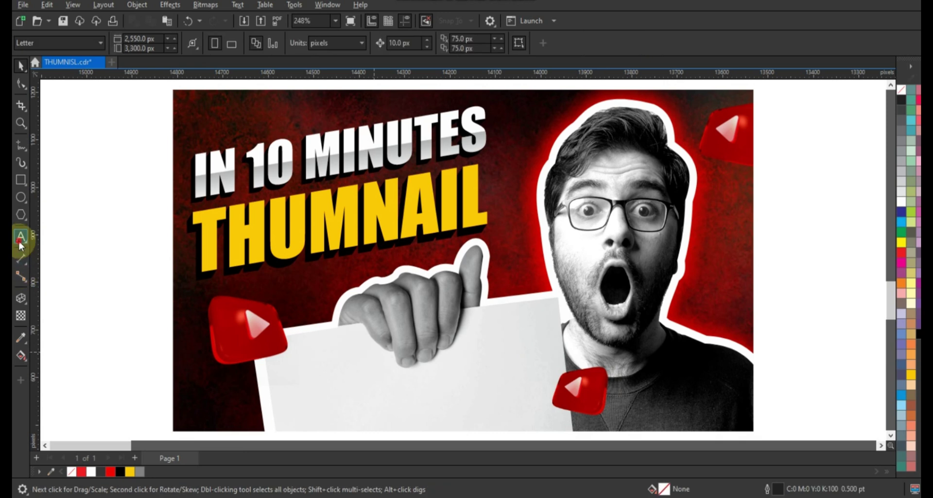
pyautogui.click(77, 250)
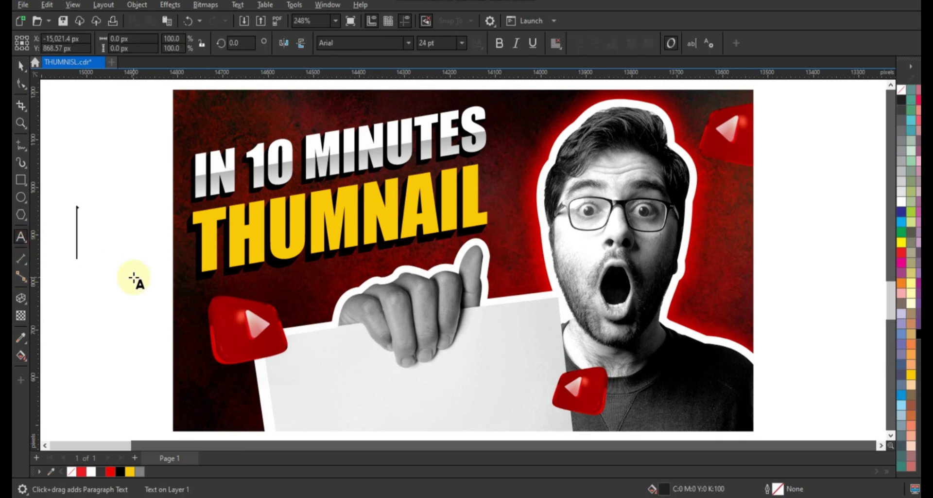
pyautogui.write('HIGH CTR')
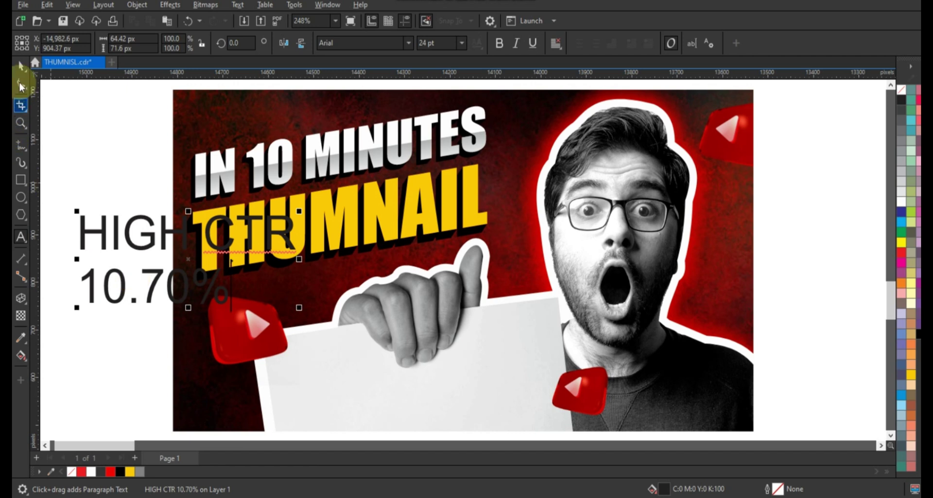
pyautogui.click(20, 65)
# Look through the available fonts for the "HIGH CTR 10.70%" text
pyautogui.click(410, 43)
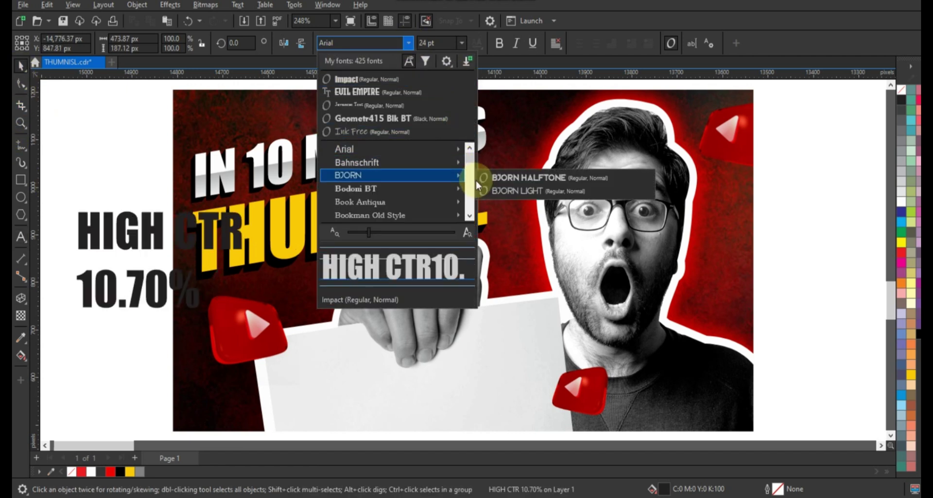
pyautogui.click(472, 185)
pyautogui.click(472, 186)
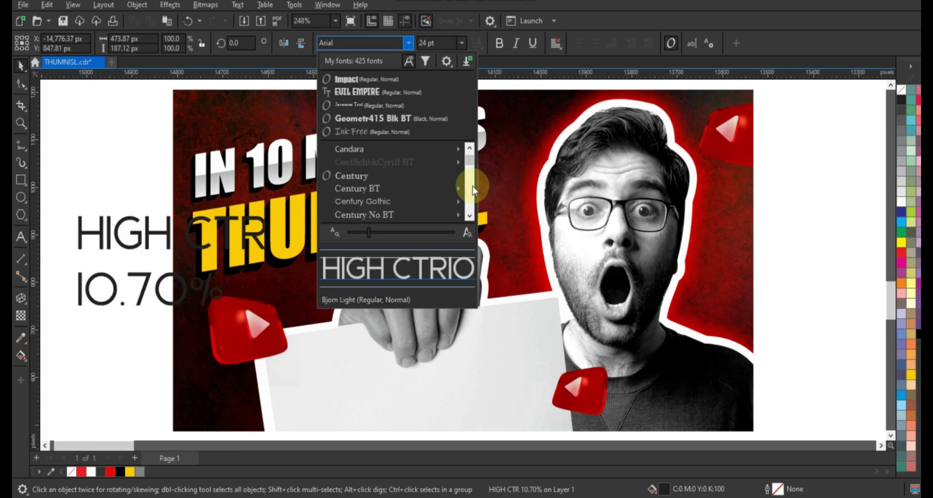
pyautogui.click(472, 186)
pyautogui.click(471, 186)
pyautogui.click(471, 185)
pyautogui.click(472, 186)
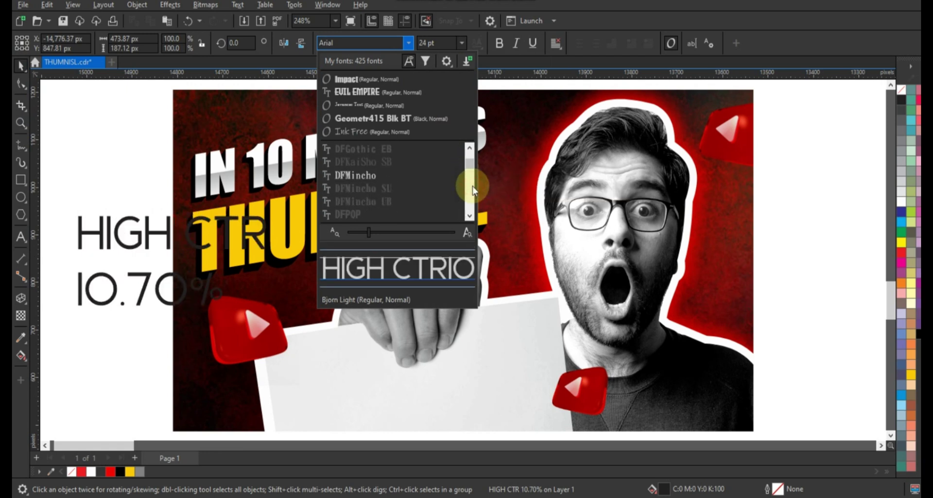
pyautogui.click(472, 185)
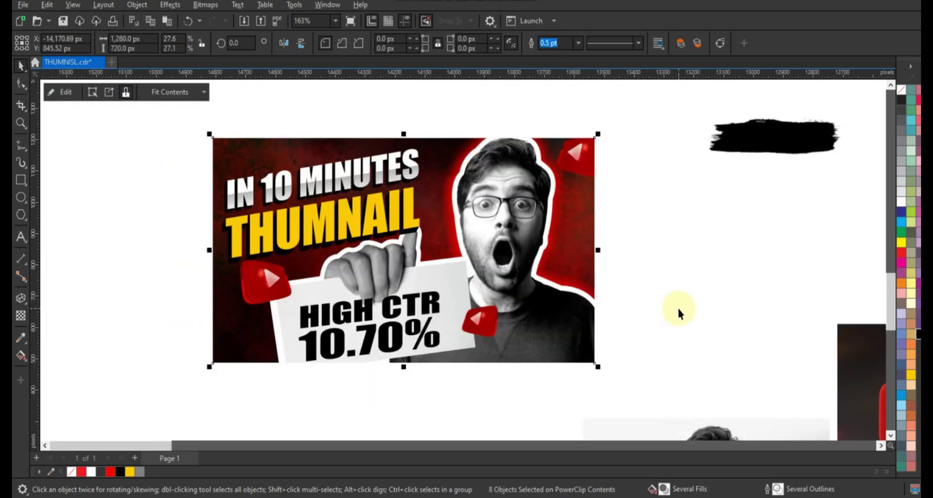
# Scale the "HIGH CTR 10.70%" text to 88.9%, reposition it on the white card and widen it to about 446 px
pyautogui.click(679, 311)
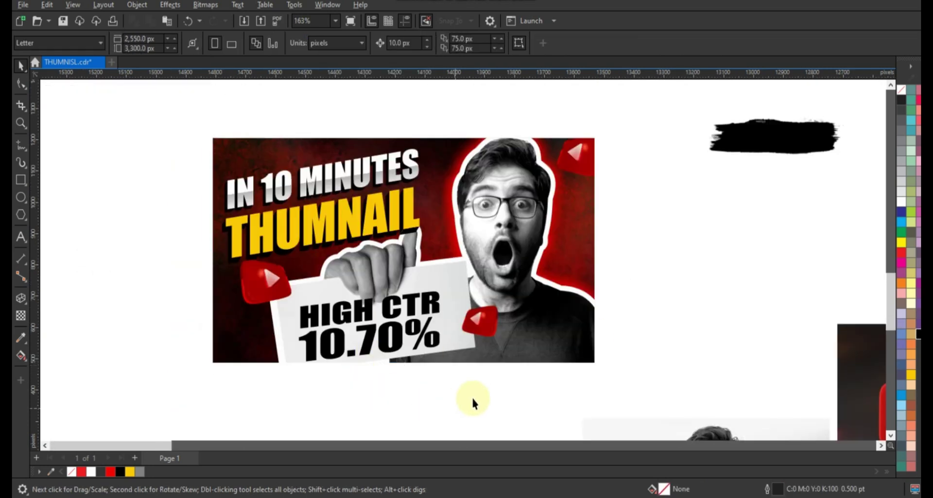
pyautogui.moveTo(247, 281); pyautogui.dragTo(247, 279)
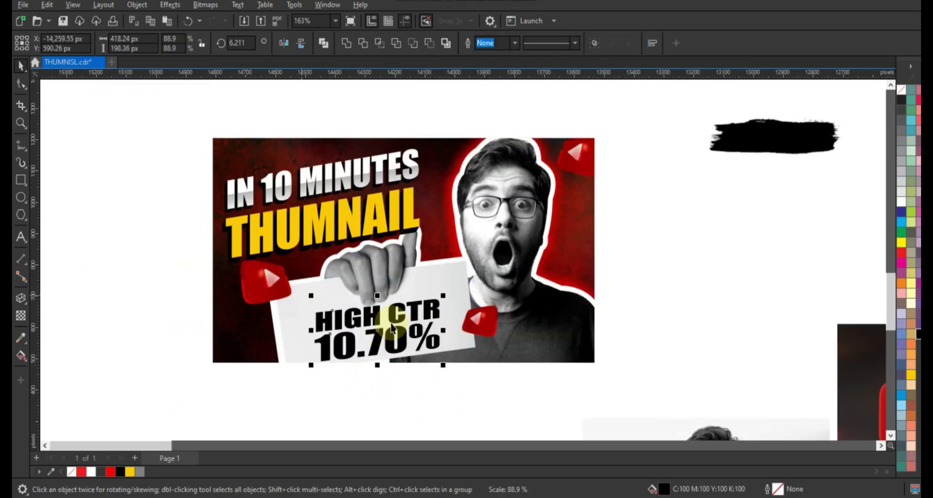
pyautogui.moveTo(379, 315); pyautogui.dragTo(375, 313)
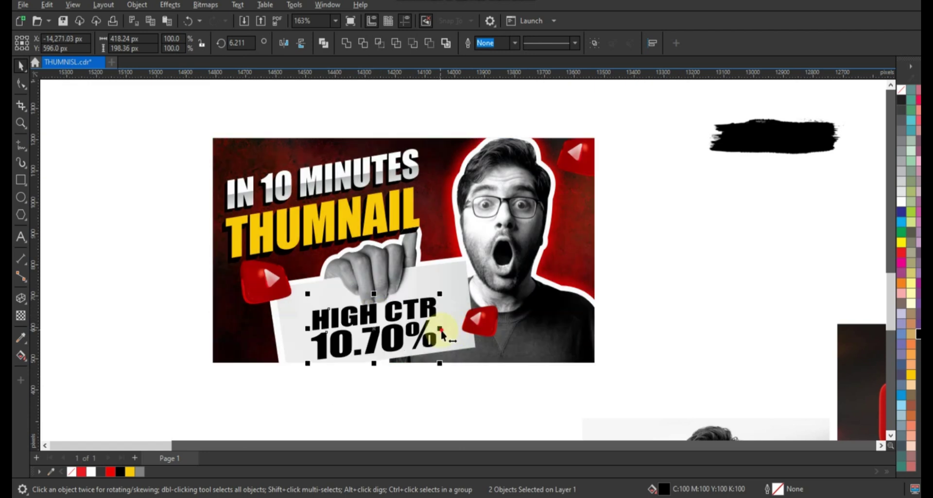
pyautogui.moveTo(442, 330); pyautogui.dragTo(443, 326)
# Skew the card text to follow the card's slant and enlarge it to about 455 by 213 px
pyautogui.click(443, 326)
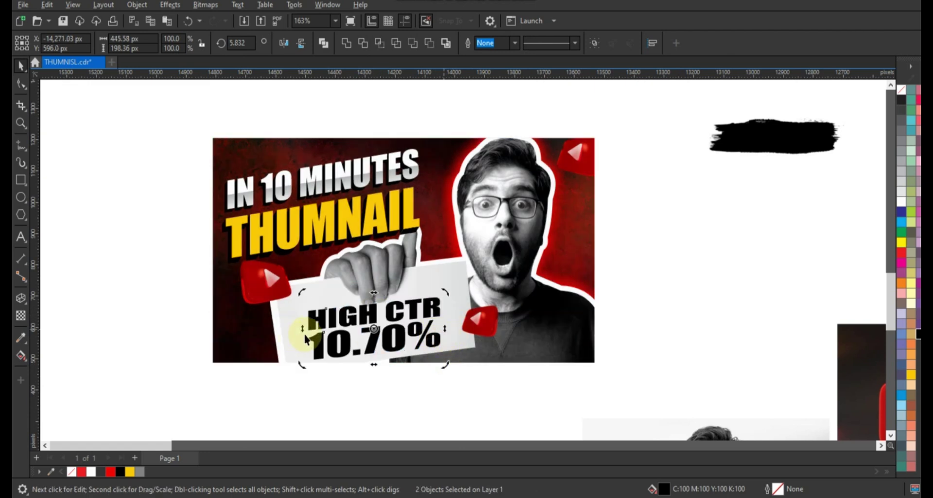
pyautogui.moveTo(303, 331); pyautogui.dragTo(304, 334)
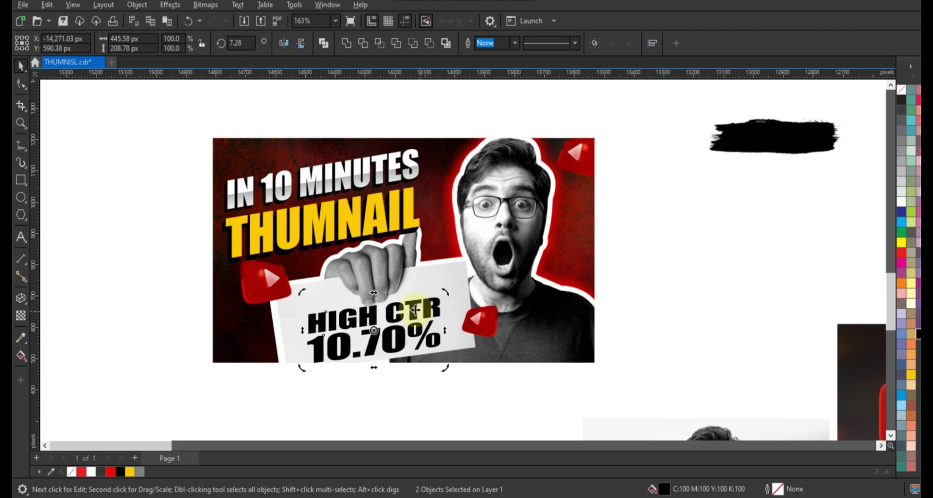
pyautogui.moveTo(414, 310); pyautogui.dragTo(447, 289)
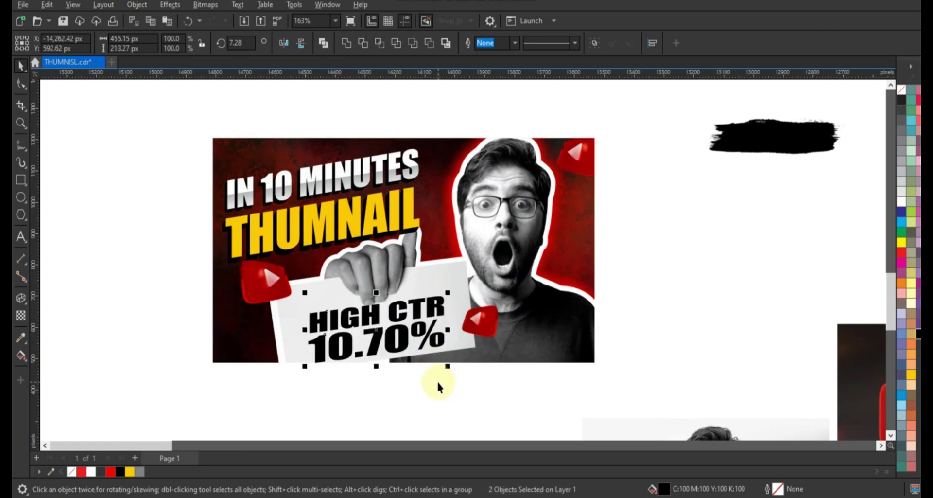
pyautogui.click(437, 380)
# Draw a rectangle about 867 by 737 px over the man's side of the thumbnail and fill it red (M100 Y100)
pyautogui.press('F6')
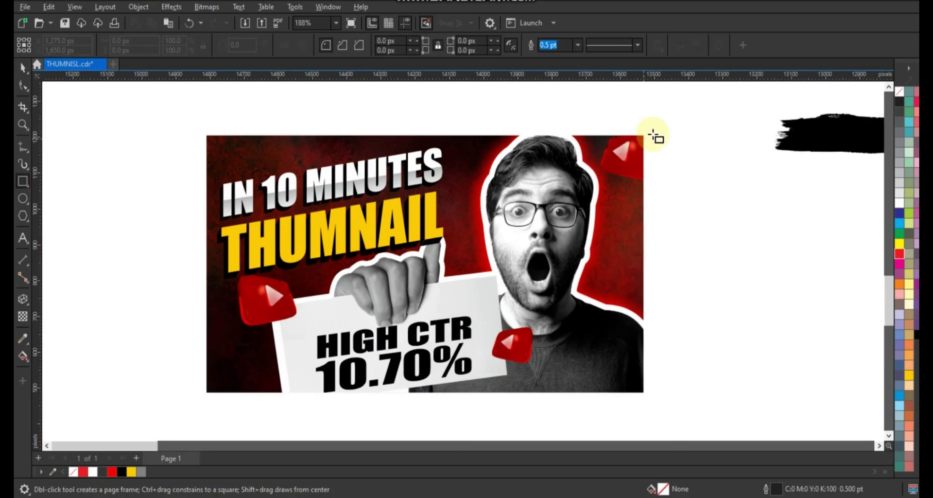
pyautogui.moveTo(651, 130)
pyautogui.mouseDown()
pyautogui.moveTo(447, 327)
pyautogui.moveTo(354, 395)
pyautogui.mouseUp()
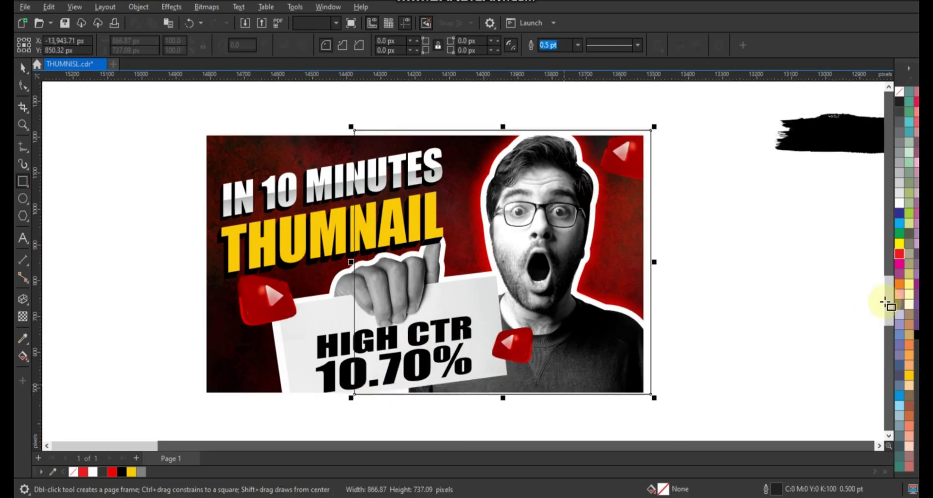
pyautogui.click(900, 253)
# Set the red rectangle's merge mode to Overlay and apply a fountain transparency fading from the man's side toward the title
pyautogui.click(23, 316)
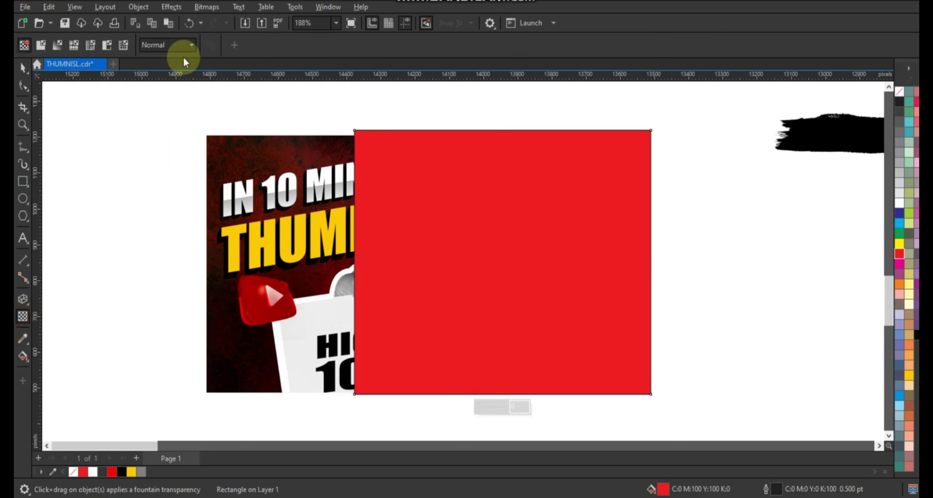
pyautogui.click(179, 46)
pyautogui.click(154, 286)
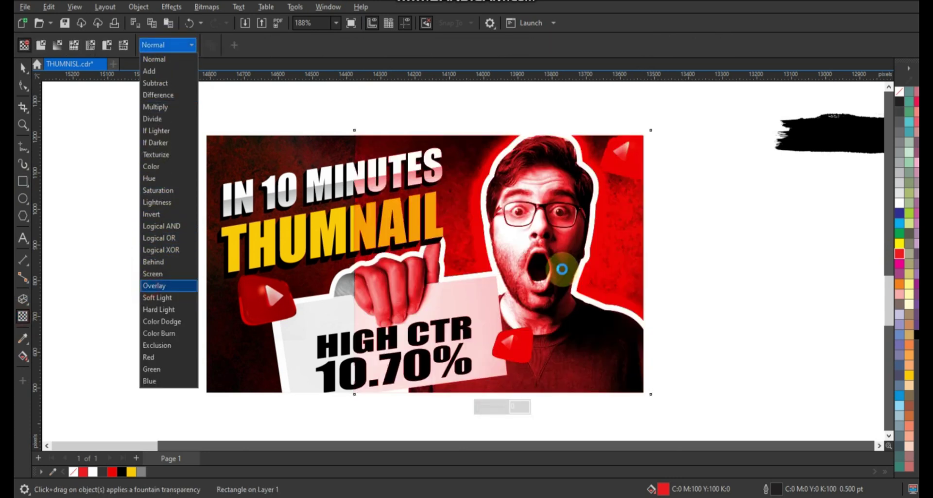
pyautogui.moveTo(604, 257); pyautogui.dragTo(576, 248)
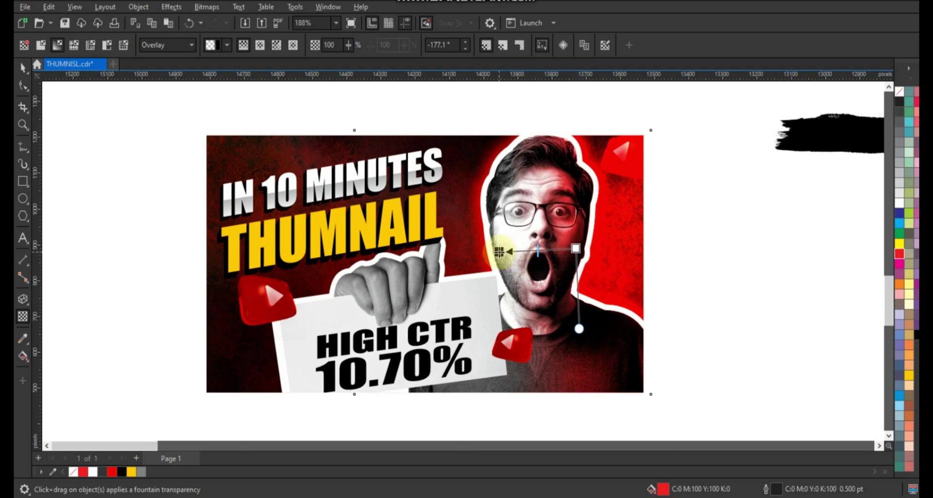
pyautogui.click(23, 68)
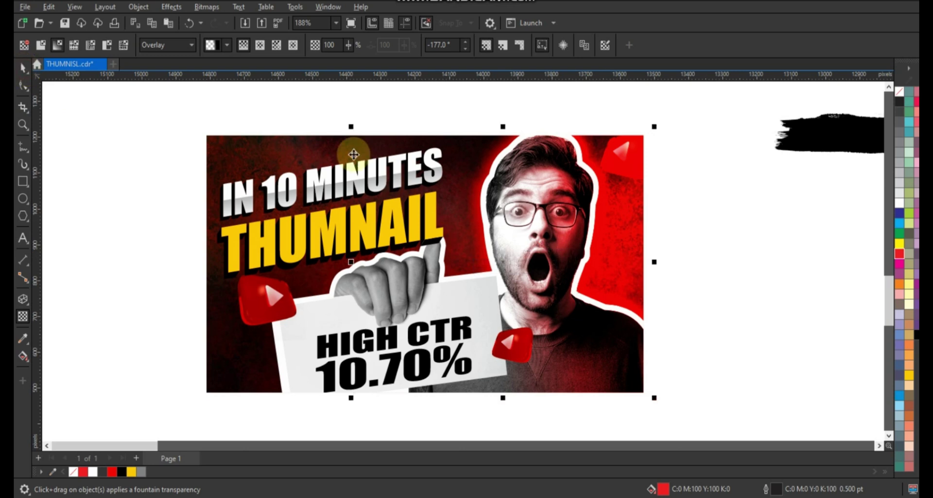
pyautogui.click(162, 189)
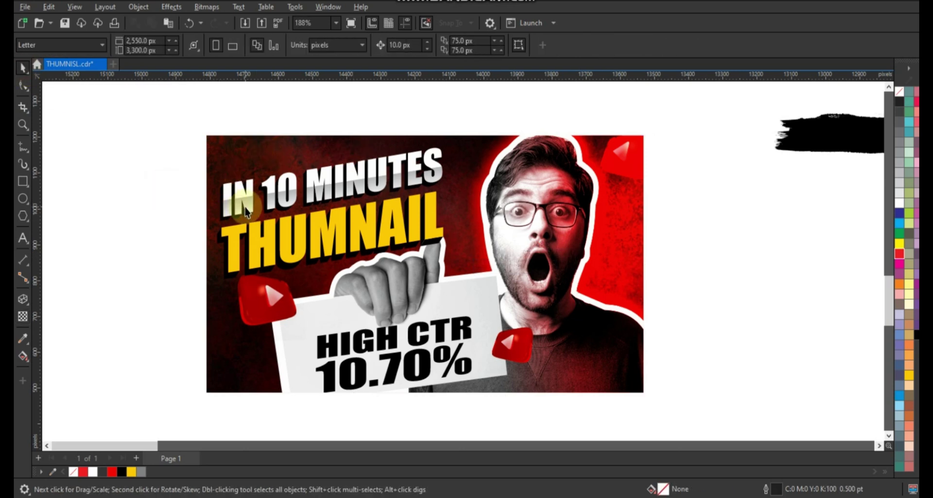
# Delete the leftover brush stroke, play-button image and original photo of the man outside the thumbnail
pyautogui.scroll(-3, 241, 207)
pyautogui.moveTo(450, 127)
pyautogui.mouseDown()
pyautogui.moveTo(725, 391)
pyautogui.moveTo(695, 395)
pyautogui.mouseUp()
pyautogui.press('Delete')
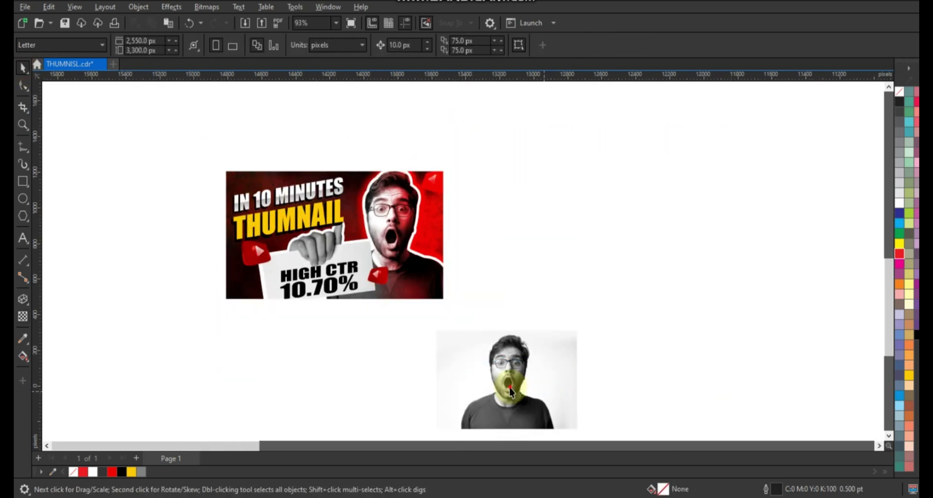
pyautogui.click(509, 387)
pyautogui.press('Delete')
# Fit the finished thumbnail in view and preview it full screen
pyautogui.moveTo(496, 162); pyautogui.dragTo(131, 340)
pyautogui.hotkey('shift', 'F2')
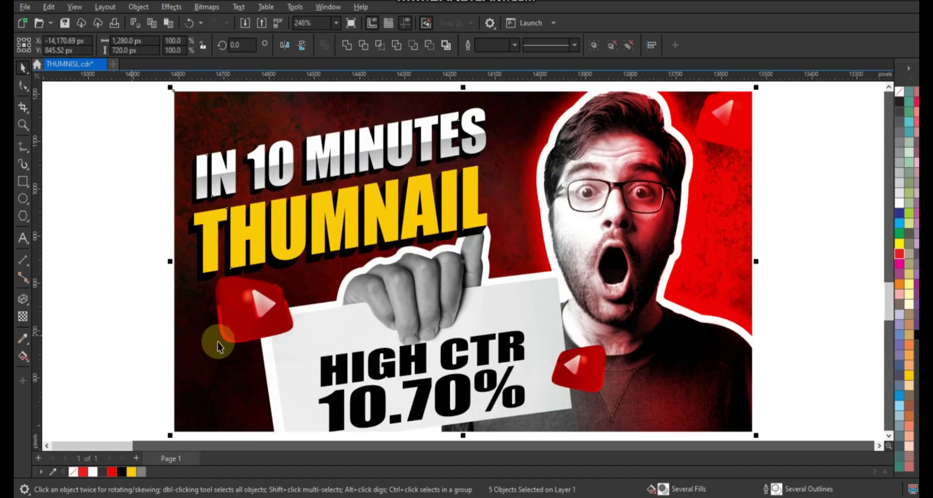
pyautogui.click(783, 293)
pyautogui.scroll(1, 783, 293)
pyautogui.press('F9')
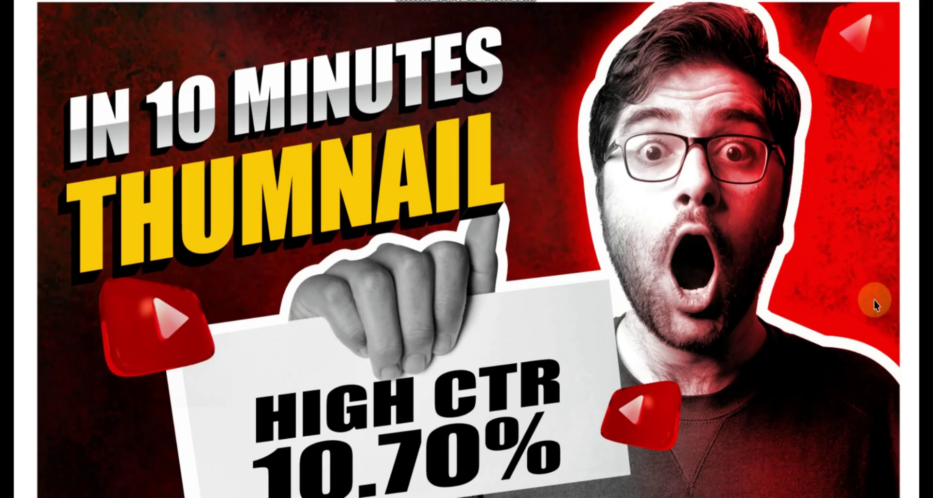